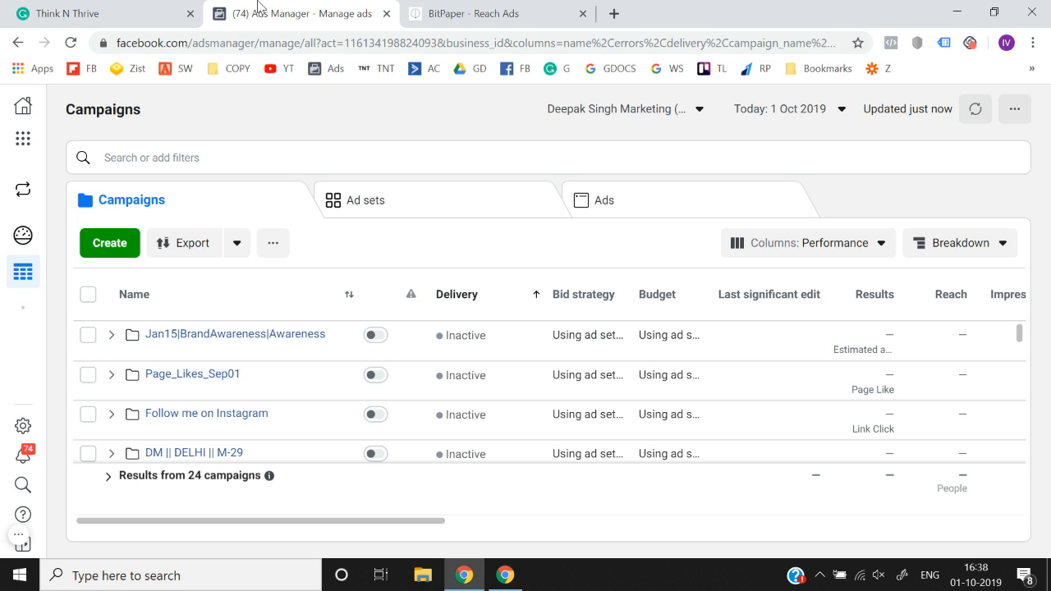
# - Start a new campaign in Ads Manager and choose Reach as its marketing objective
pyautogui.click(417, 10)
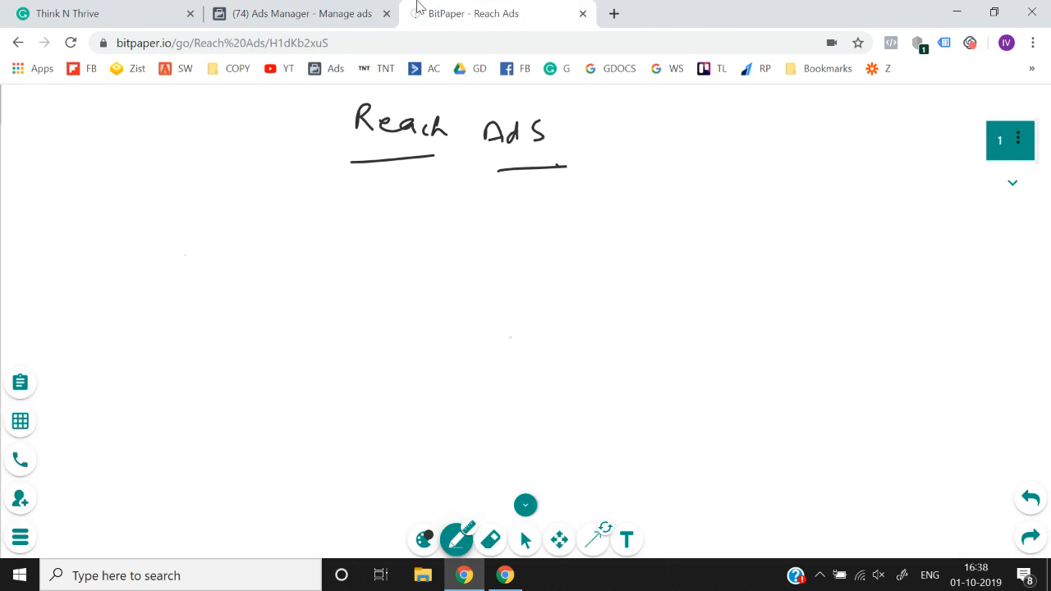
pyautogui.click(298, 10)
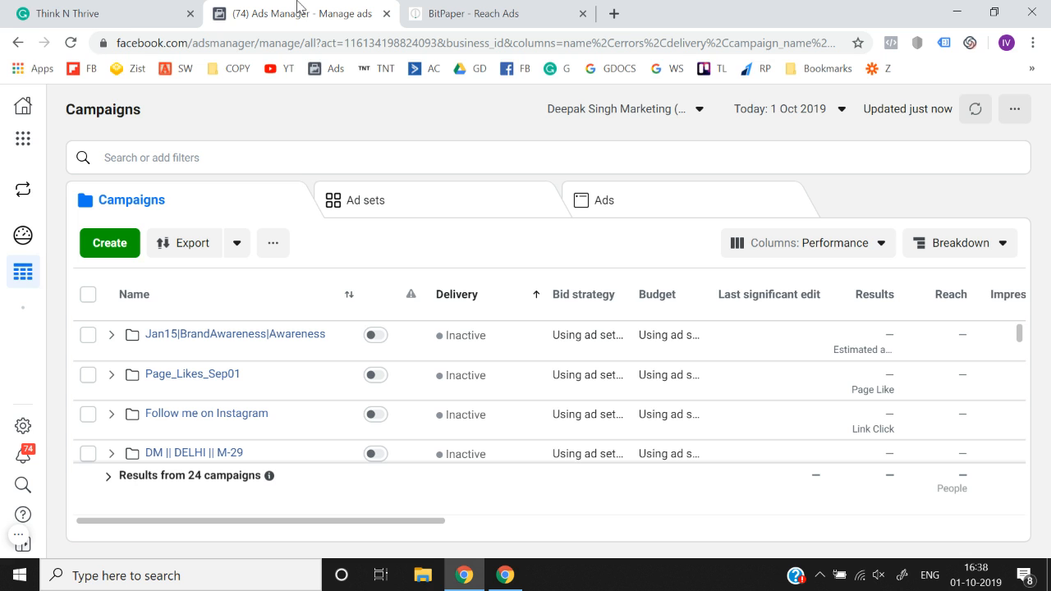
pyautogui.click(99, 249)
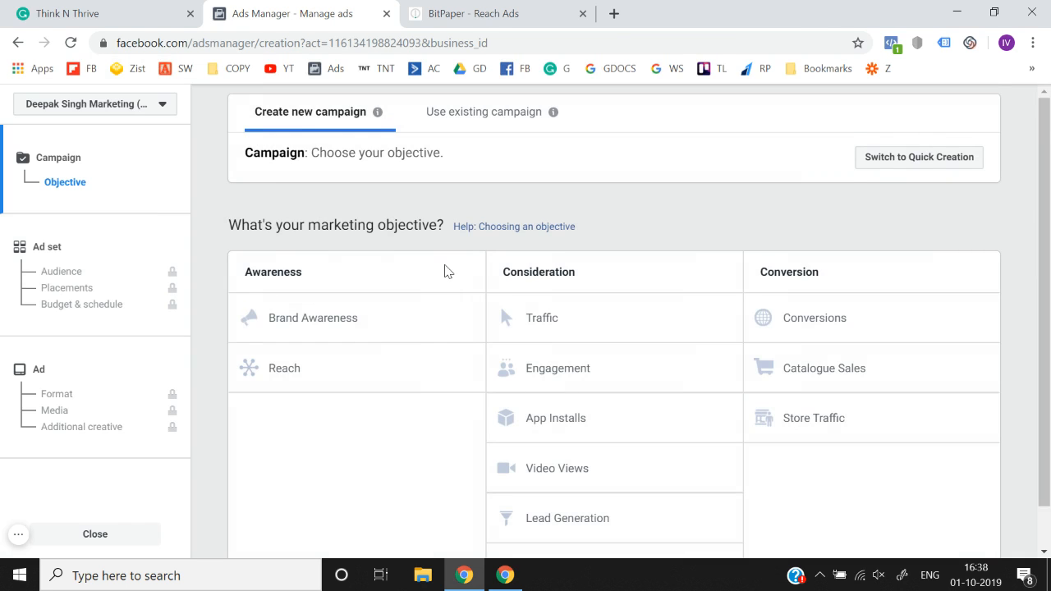
pyautogui.scroll(-1, 447, 271)
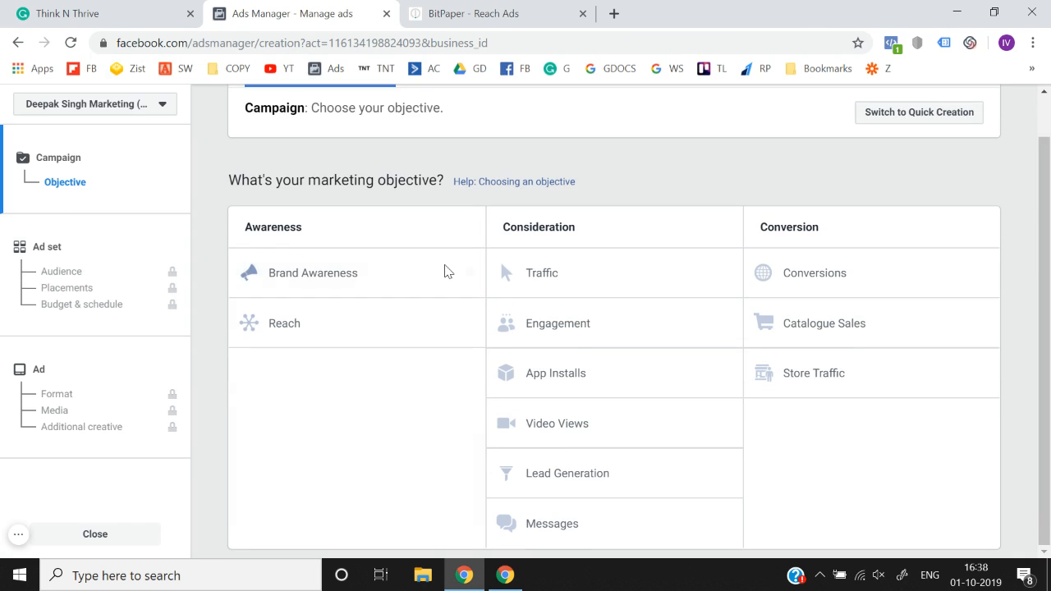
pyautogui.click(299, 336)
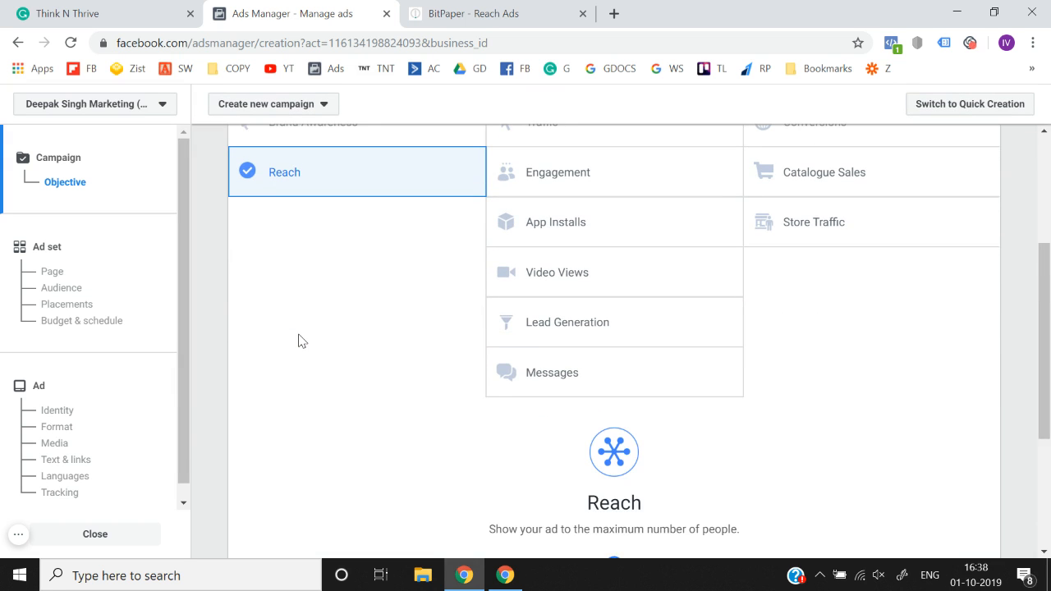
pyautogui.scroll(3, 299, 342)
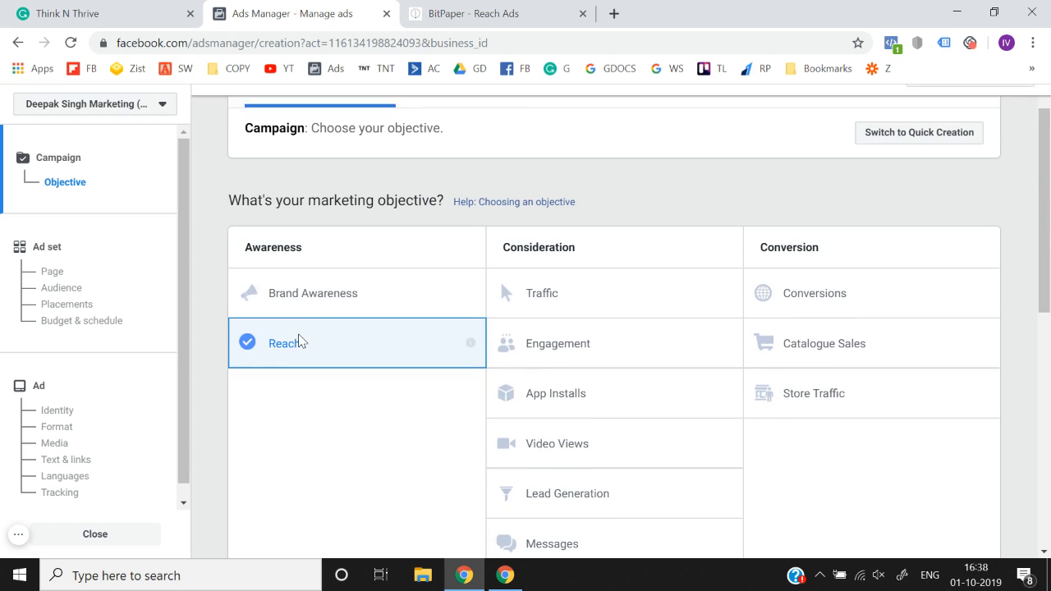
# - Select the Brand Awareness objective to view its description, and switch the campaign back to Reach
pyautogui.click(325, 289)
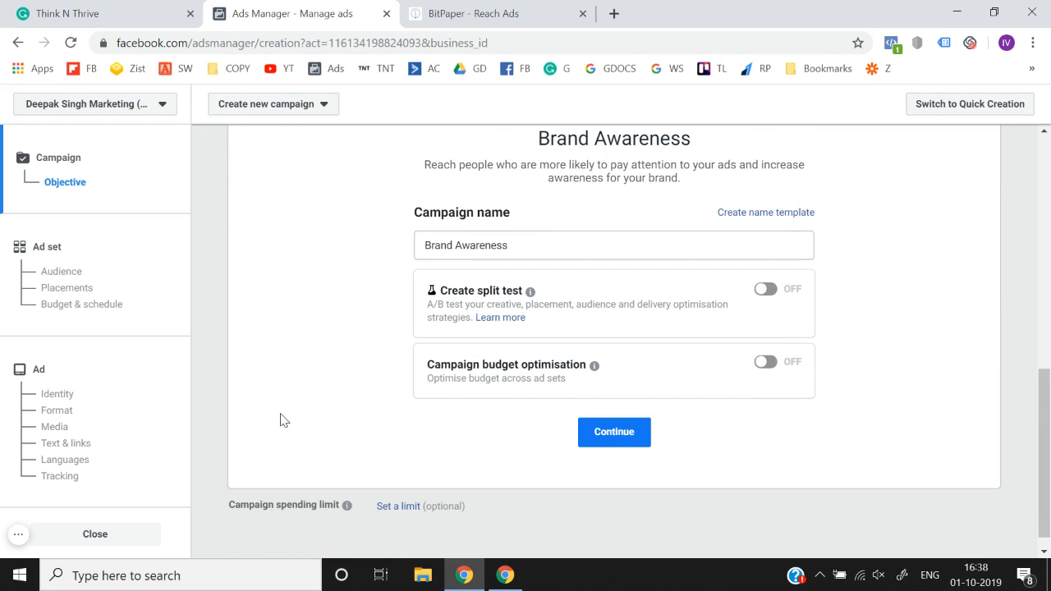
pyautogui.scroll(1, 280, 420)
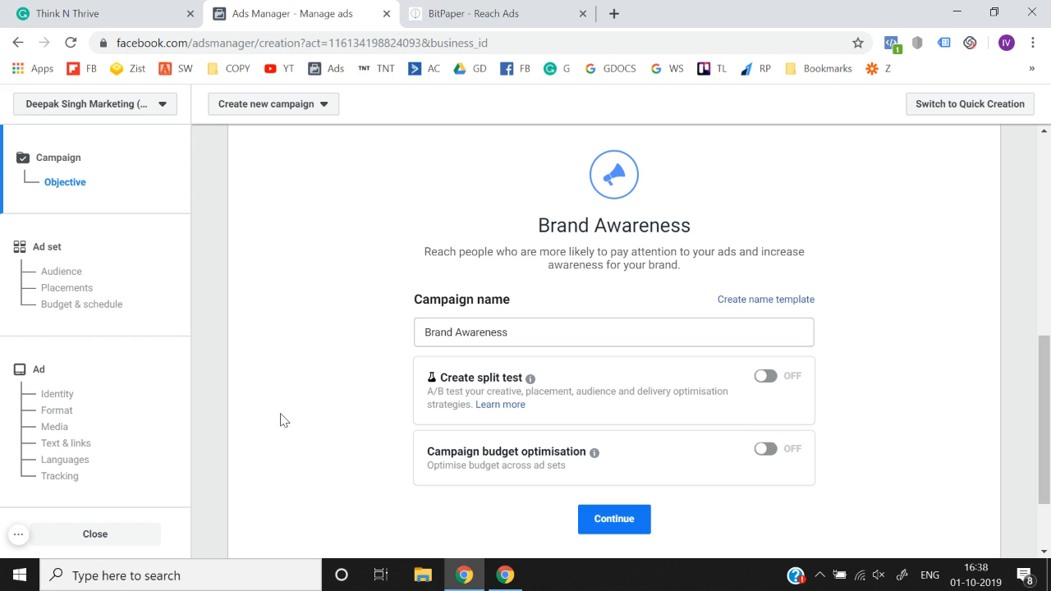
pyautogui.scroll(4, 280, 420)
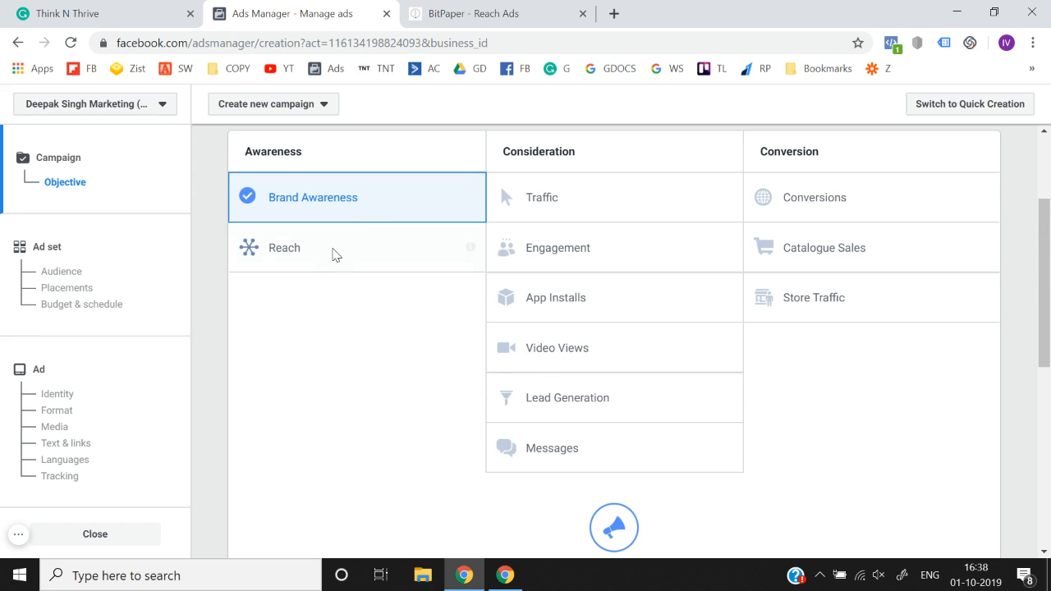
pyautogui.click(332, 247)
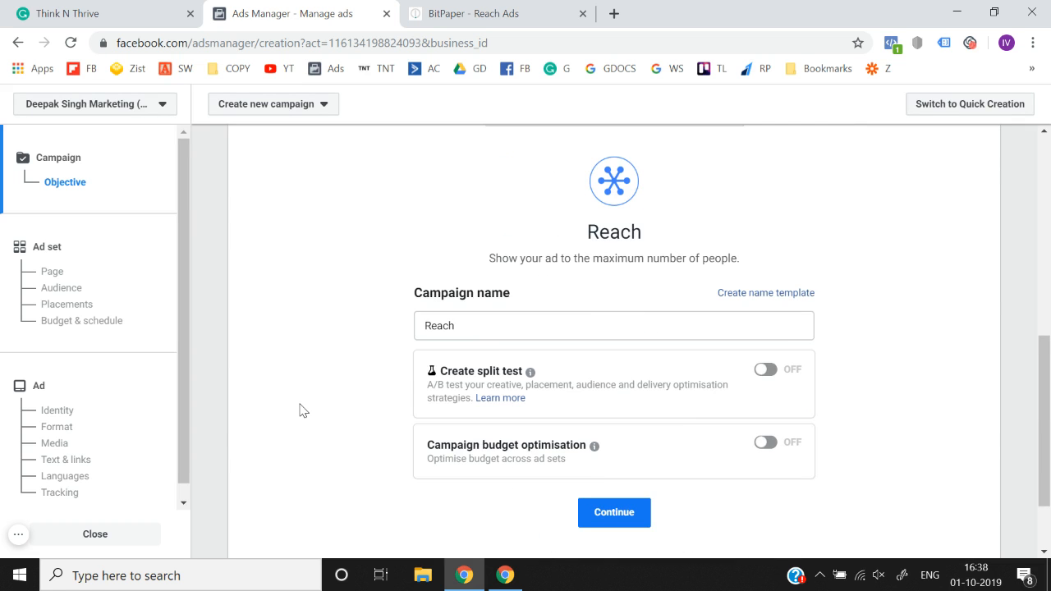
# - Name the campaign "Reach Ad"
pyautogui.click(500, 327)
pyautogui.hotkey('ctrl', 'a')
pyautogui.press('BackSpace')
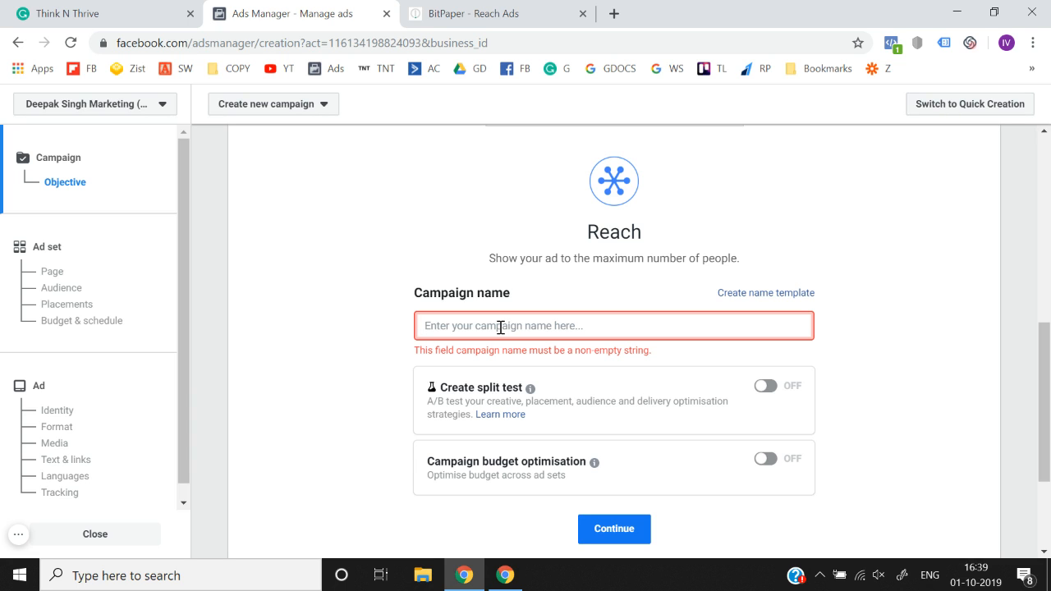
pyautogui.write('Sep')
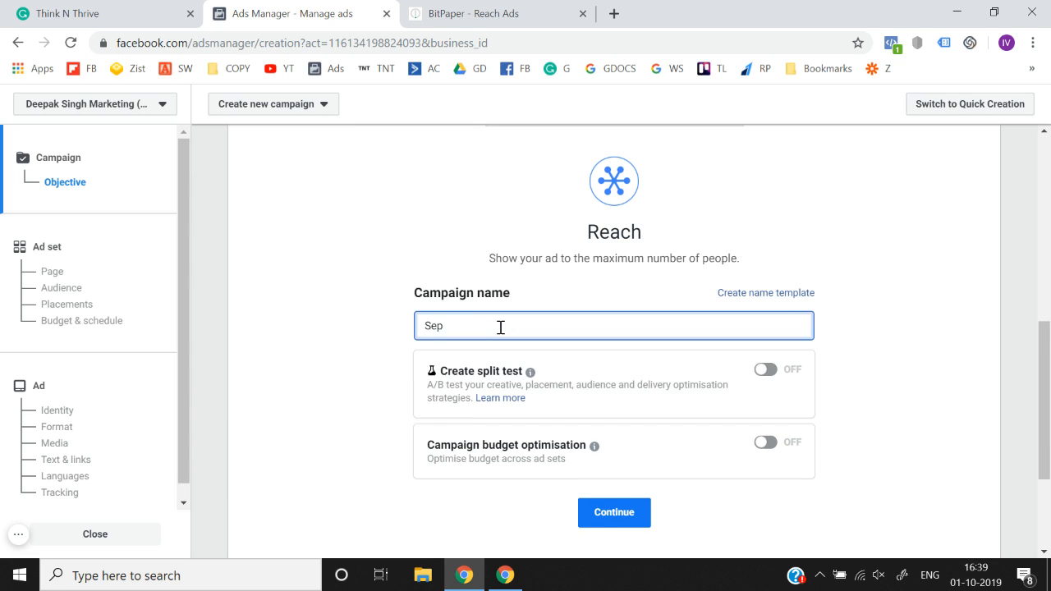
pyautogui.press('BackSpace')
pyautogui.press('BackSpace')
pyautogui.press('BackSpace')
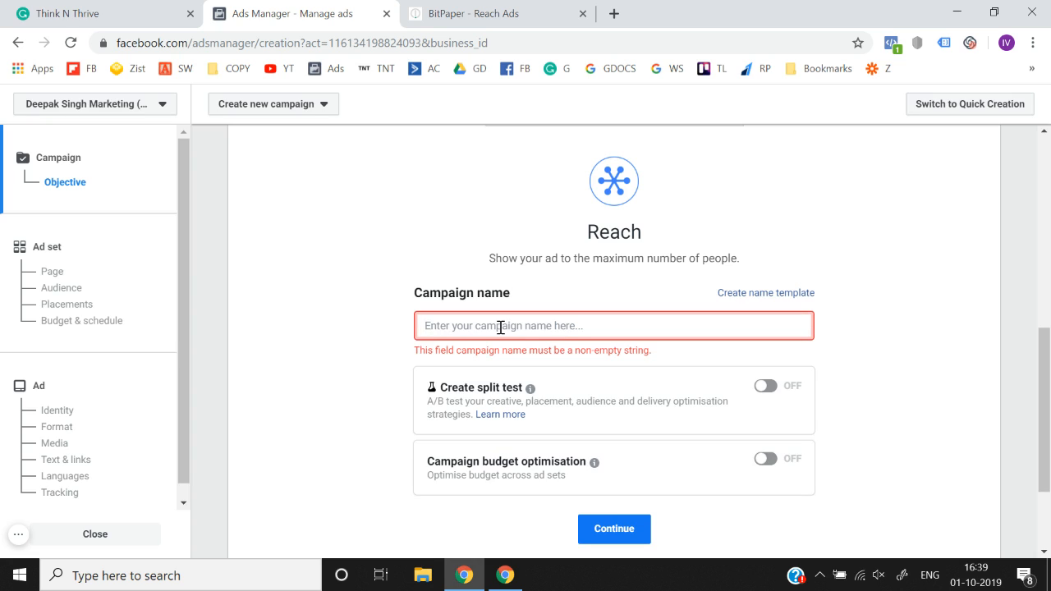
pyautogui.write('Reach Ad')
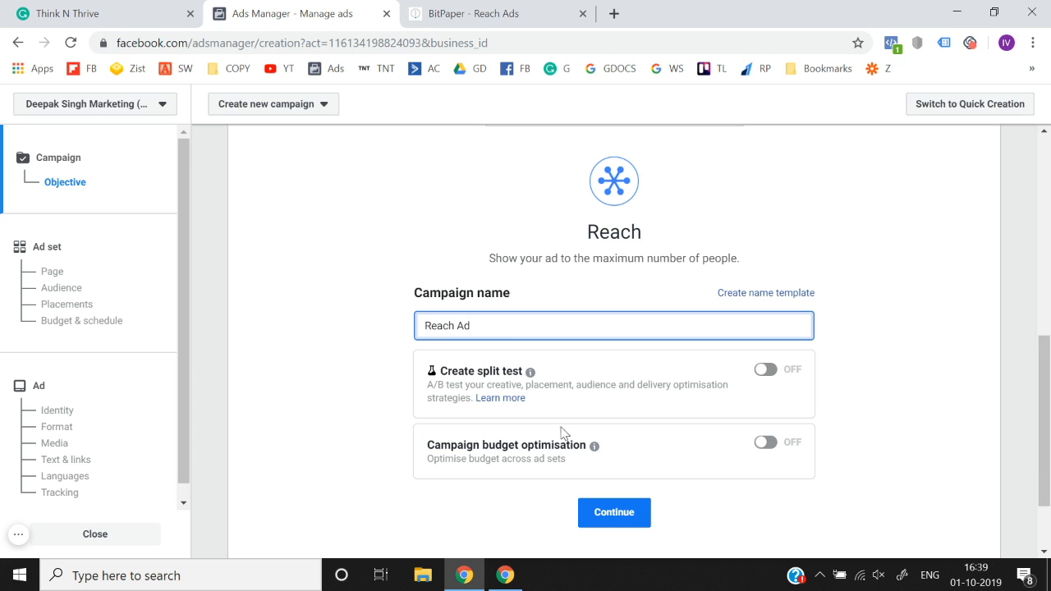
# - Check the explanation of the split test option and continue to the ad set setup
pyautogui.click(614, 522)
pyautogui.moveTo(404, 372); pyautogui.dragTo(530, 370)
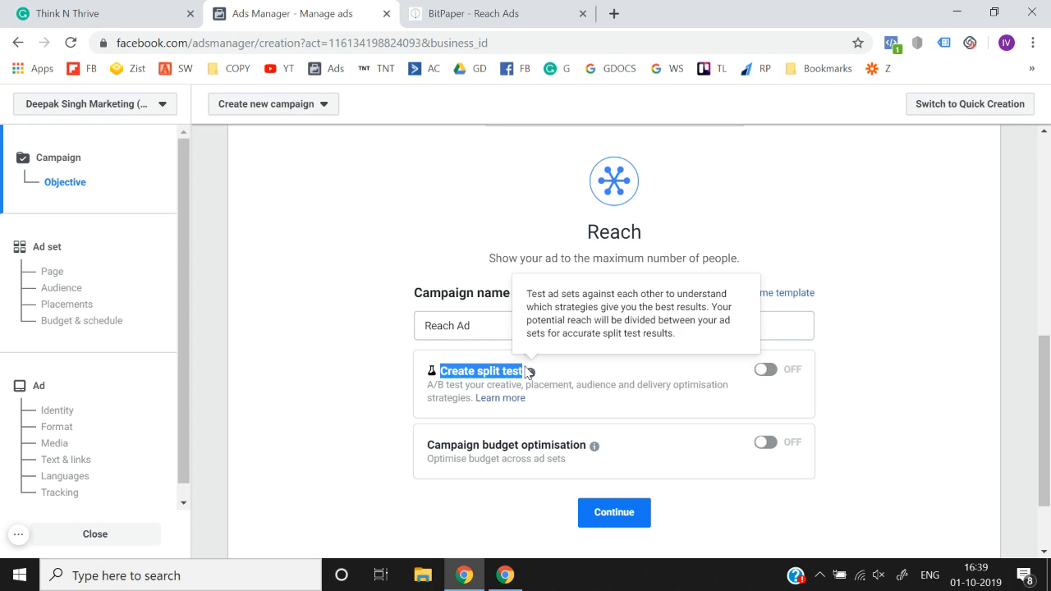
pyautogui.click(531, 370)
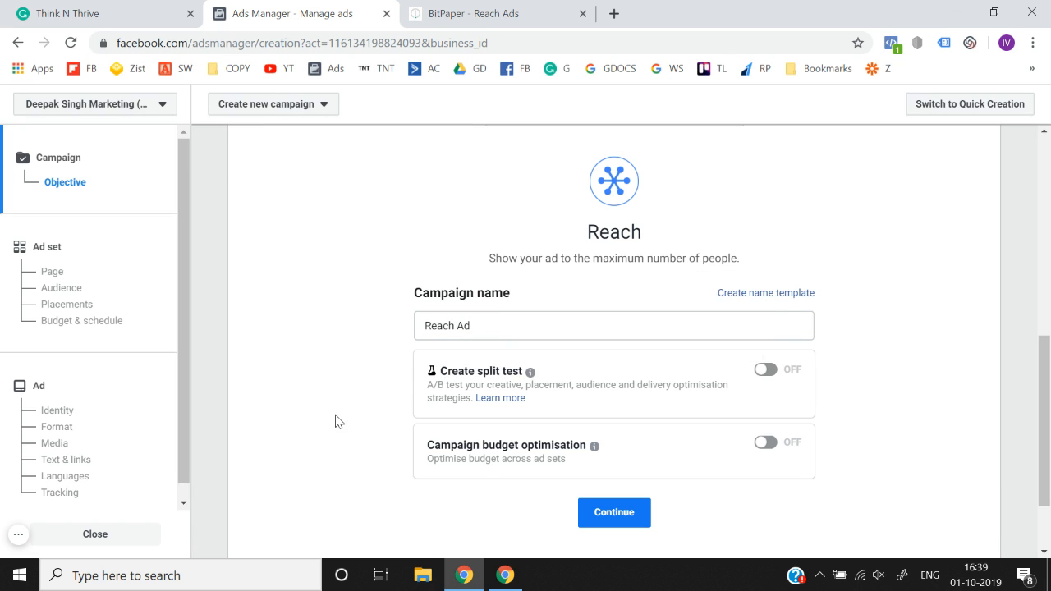
pyautogui.scroll(2, 335, 421)
pyautogui.scroll(-3, 335, 421)
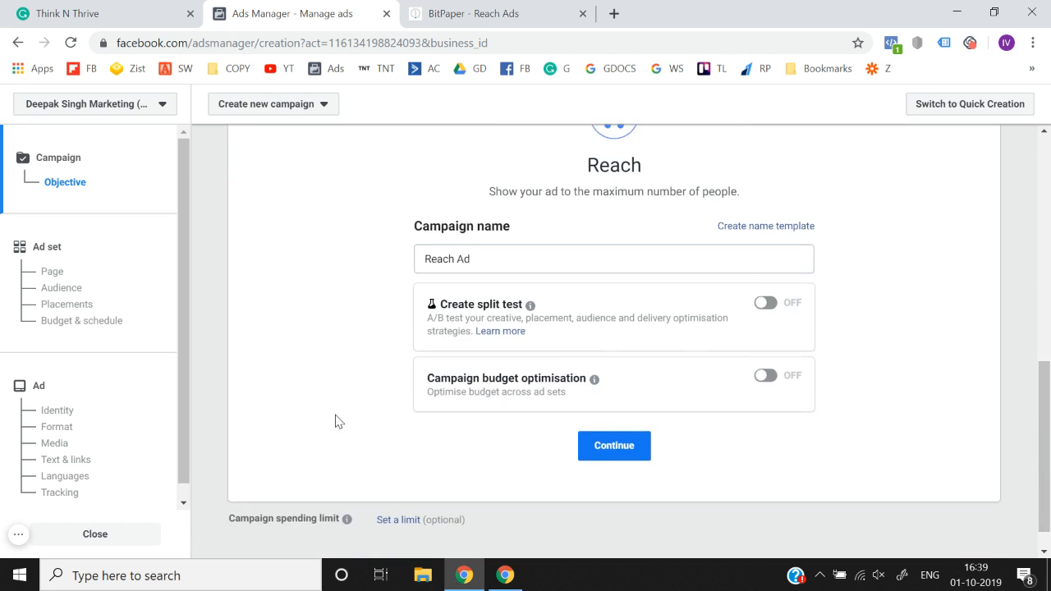
pyautogui.click(608, 435)
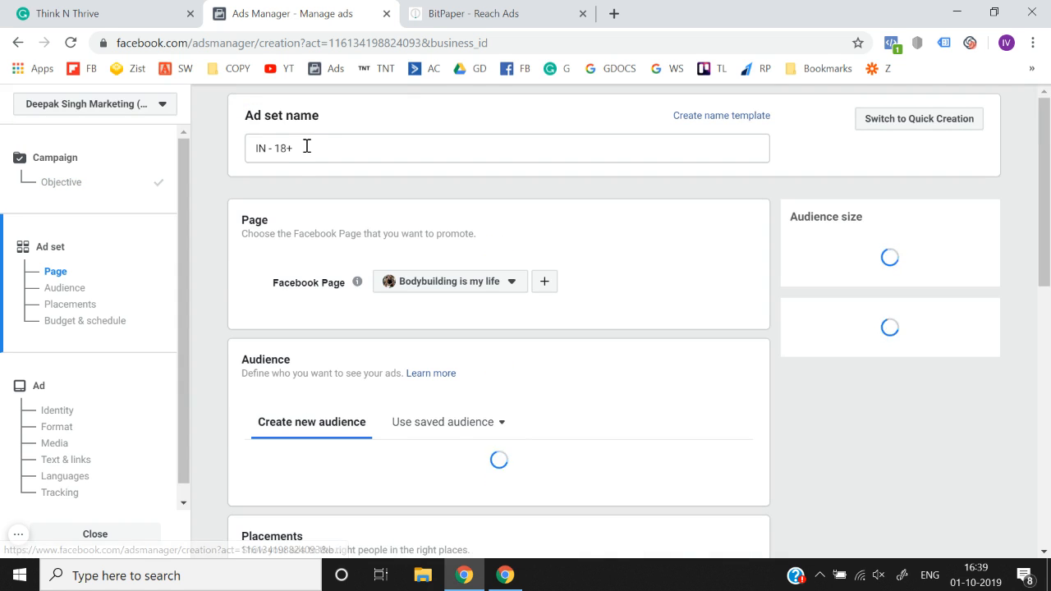
# - Name the ad set "Bodybuilding"
pyautogui.tripleClick(309, 147)
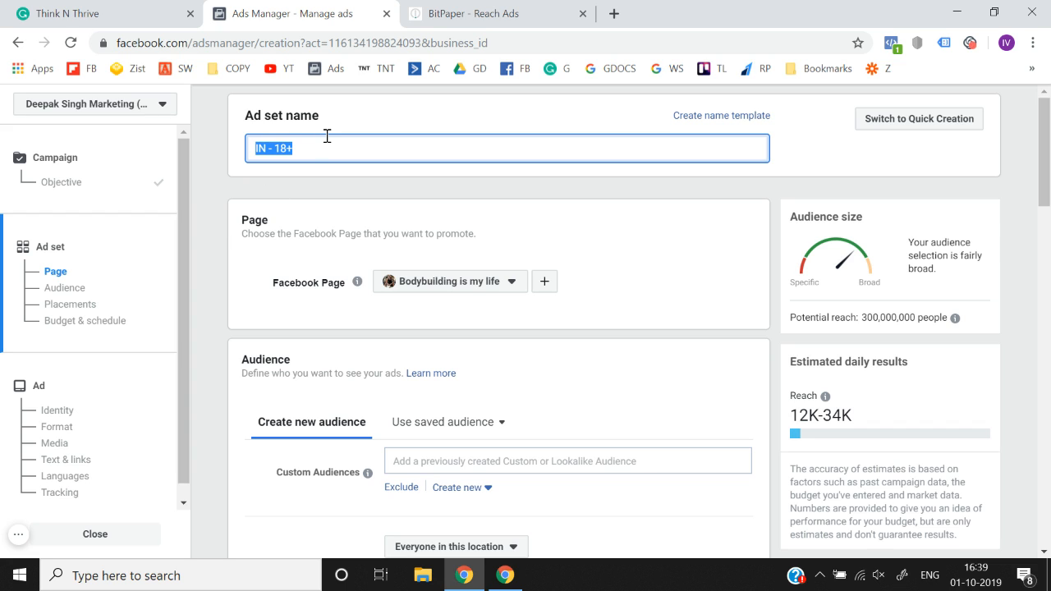
pyautogui.write('Bpdy')
pyautogui.press('BackSpace')
pyautogui.press('BackSpace')
pyautogui.press('BackSpace')
pyautogui.write('odybuilding')
pyautogui.click(230, 236)
# - Review the ad set's audience settings and the details of the saved audiences available for reuse
pyautogui.scroll(-2, 230, 235)
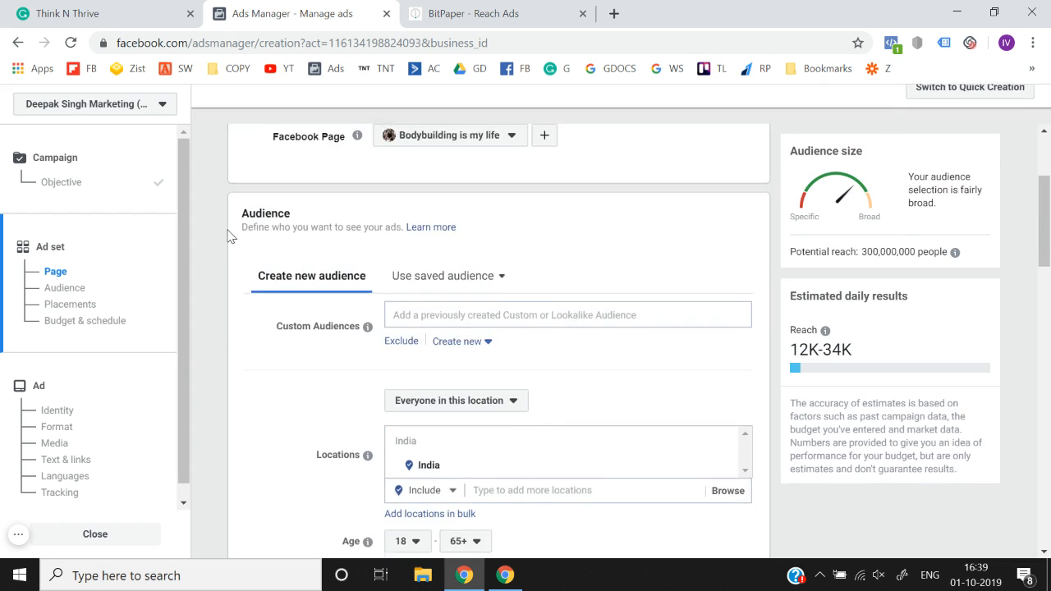
pyautogui.scroll(-1, 231, 236)
pyautogui.scroll(-1, 231, 236)
pyautogui.scroll(1, 382, 416)
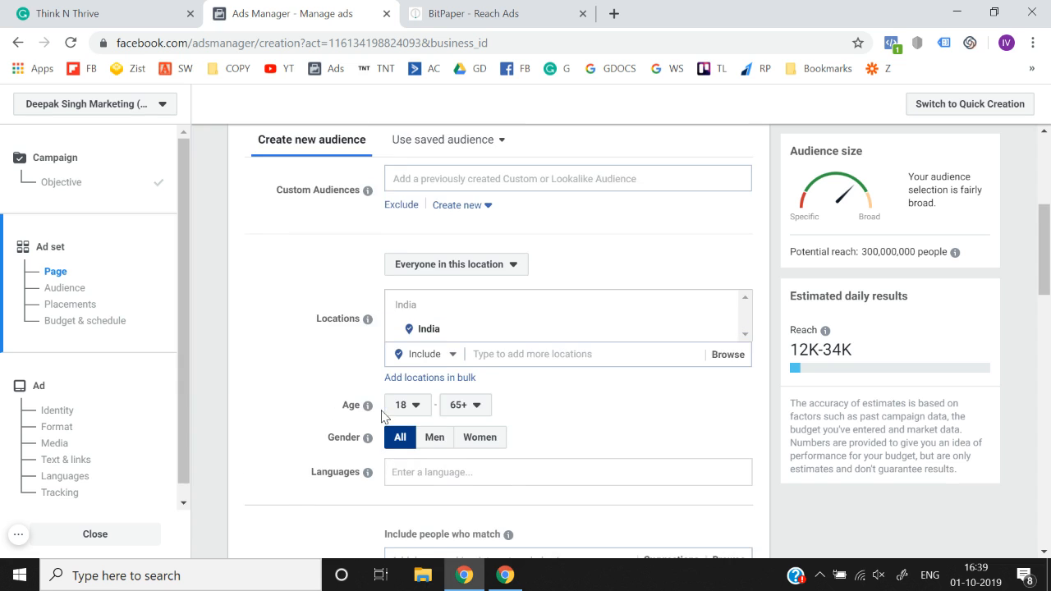
pyautogui.scroll(-2, 305, 350)
pyautogui.scroll(3, 305, 350)
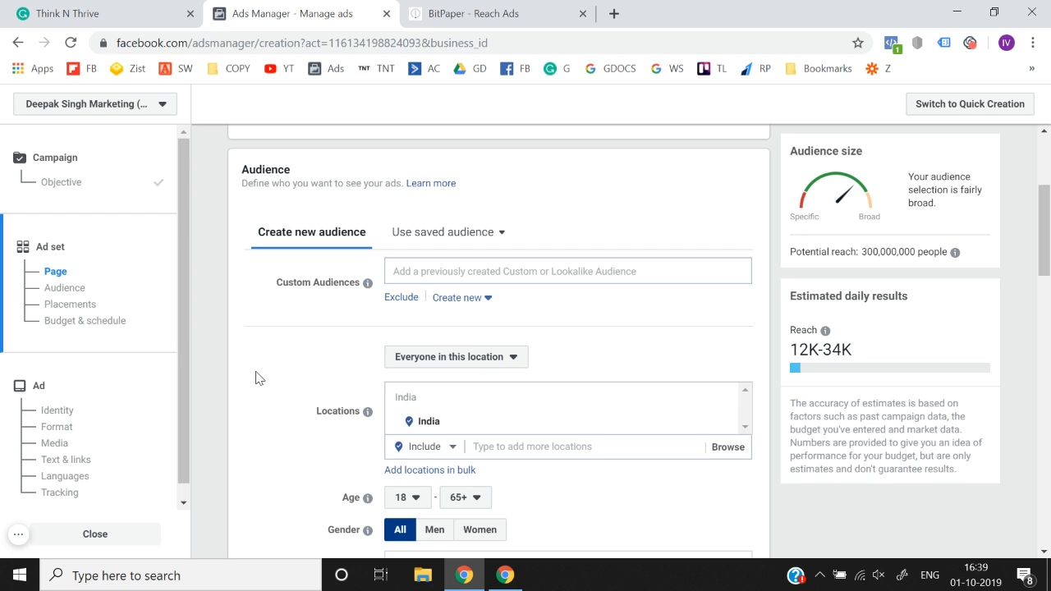
pyautogui.click(441, 237)
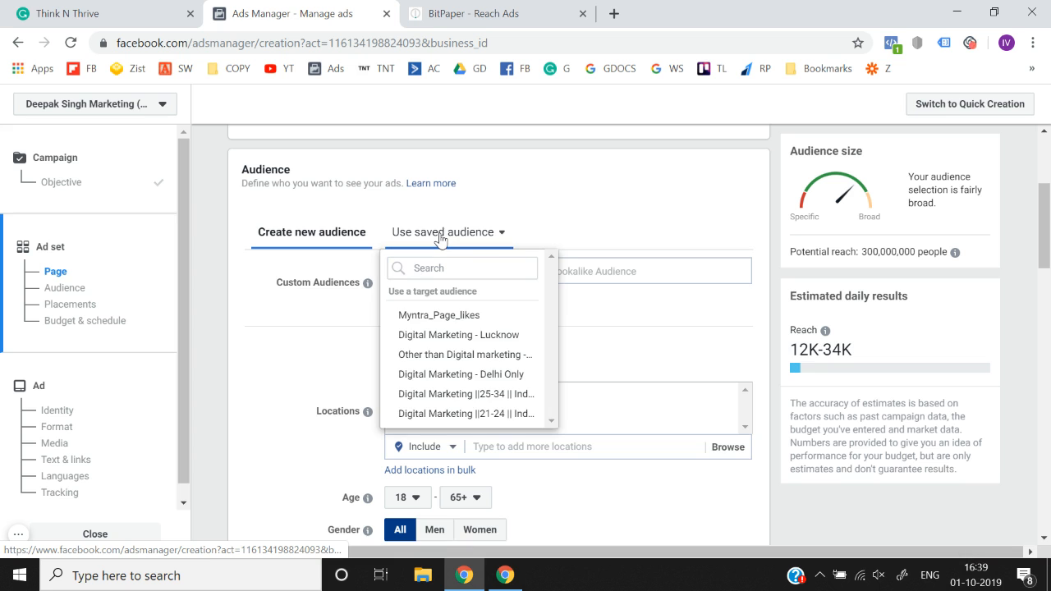
pyautogui.scroll(-1, 418, 312)
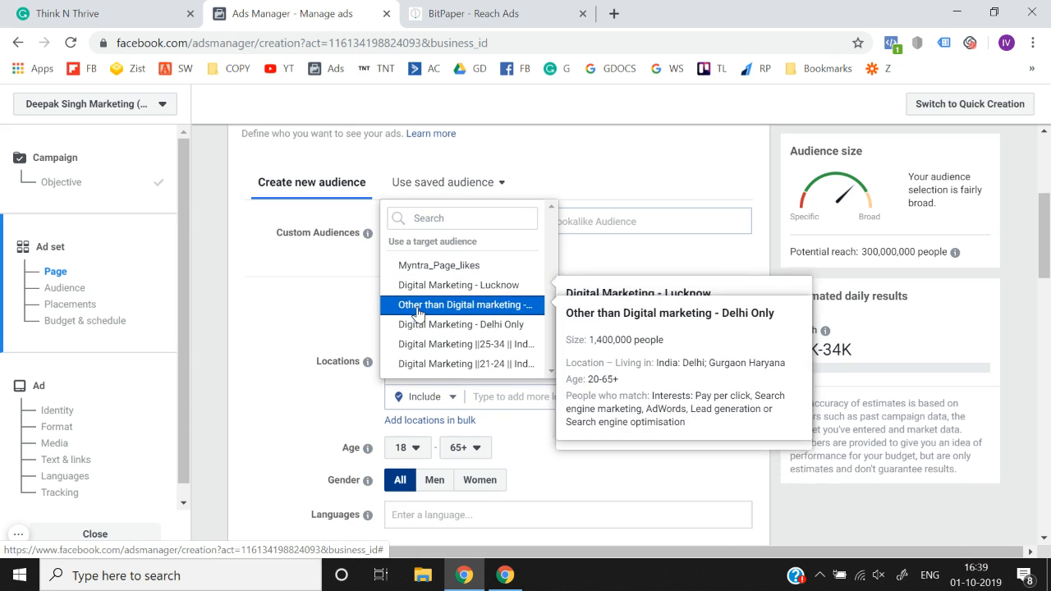
pyautogui.scroll(-1, 403, 365)
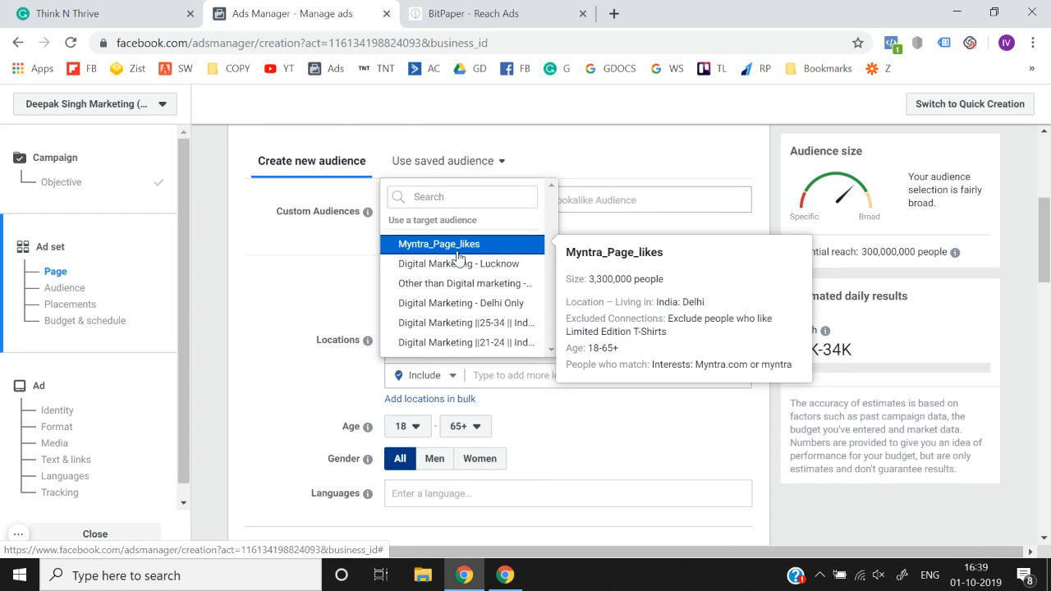
pyautogui.click(309, 300)
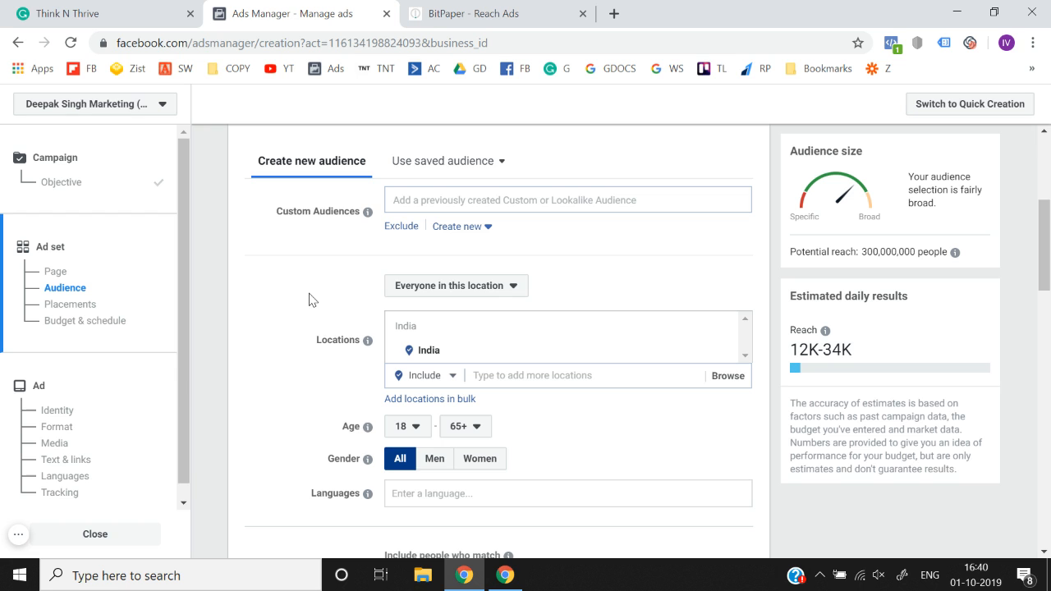
# - Set the maximum age of the target audience to 24
pyautogui.scroll(-3, 309, 299)
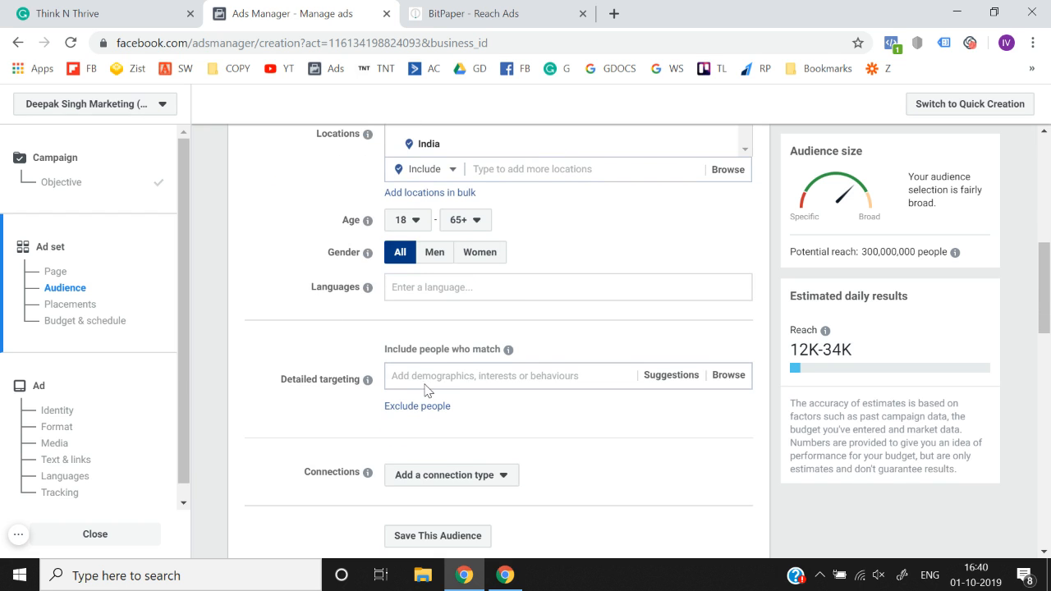
pyautogui.scroll(1, 420, 379)
pyautogui.moveTo(492, 300); pyautogui.dragTo(481, 317)
pyautogui.click(481, 318)
pyautogui.scroll(10, 472, 369)
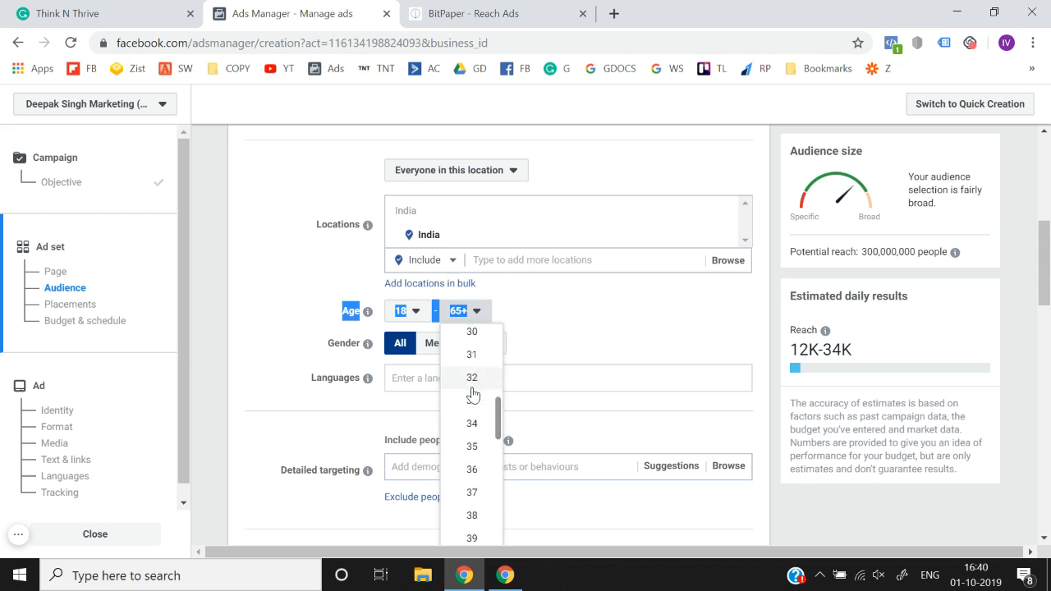
pyautogui.scroll(2, 472, 393)
pyautogui.scroll(-1, 472, 394)
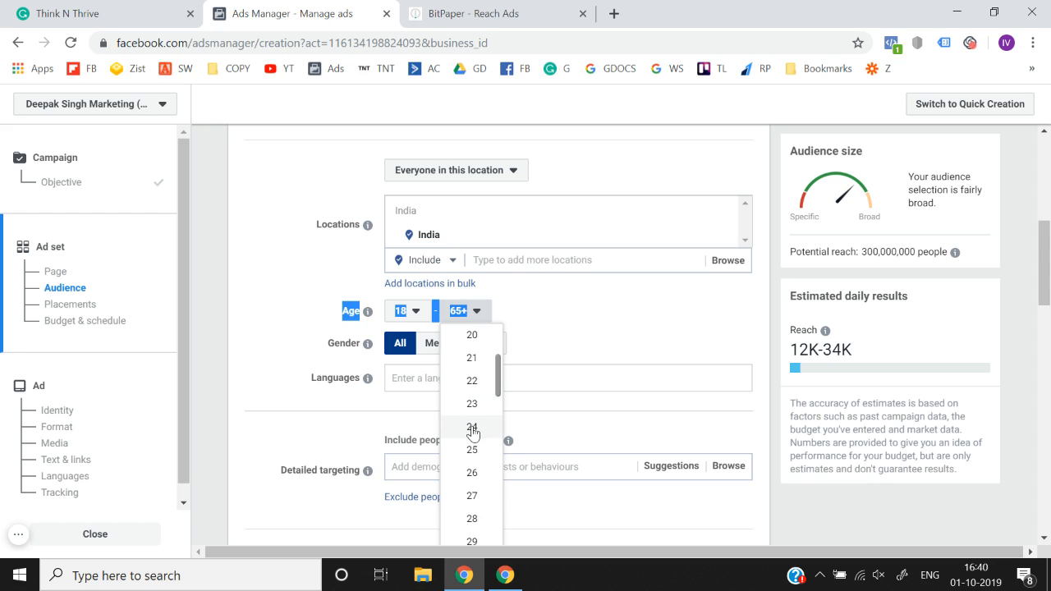
pyautogui.click(472, 428)
# - Add the Bodybuilding interest under Fitness and wellness to the audience's detailed targeting
pyautogui.scroll(-2, 326, 386)
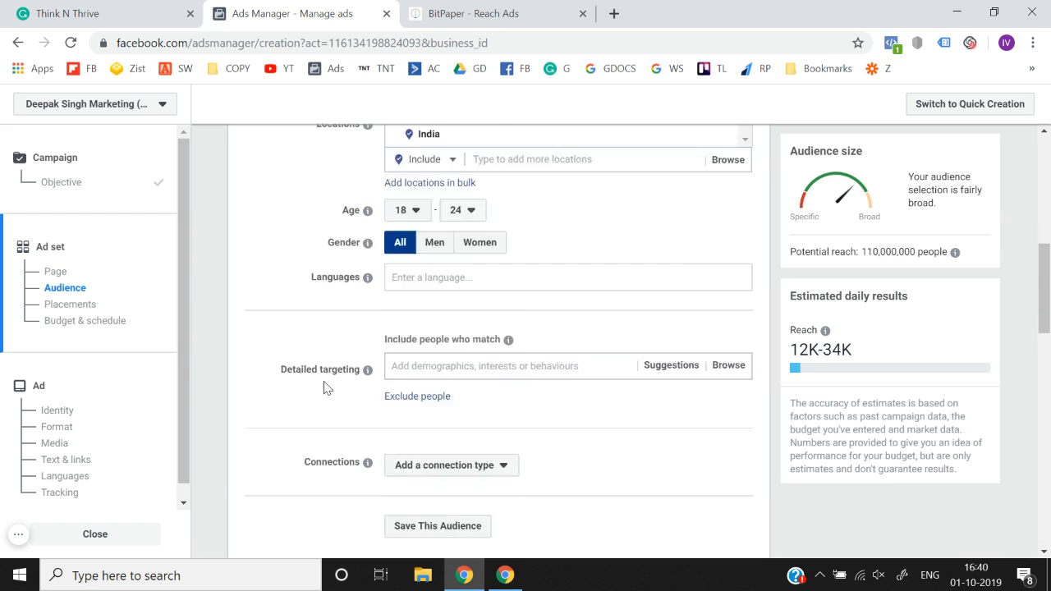
pyautogui.click(446, 279)
pyautogui.write('bodyb')
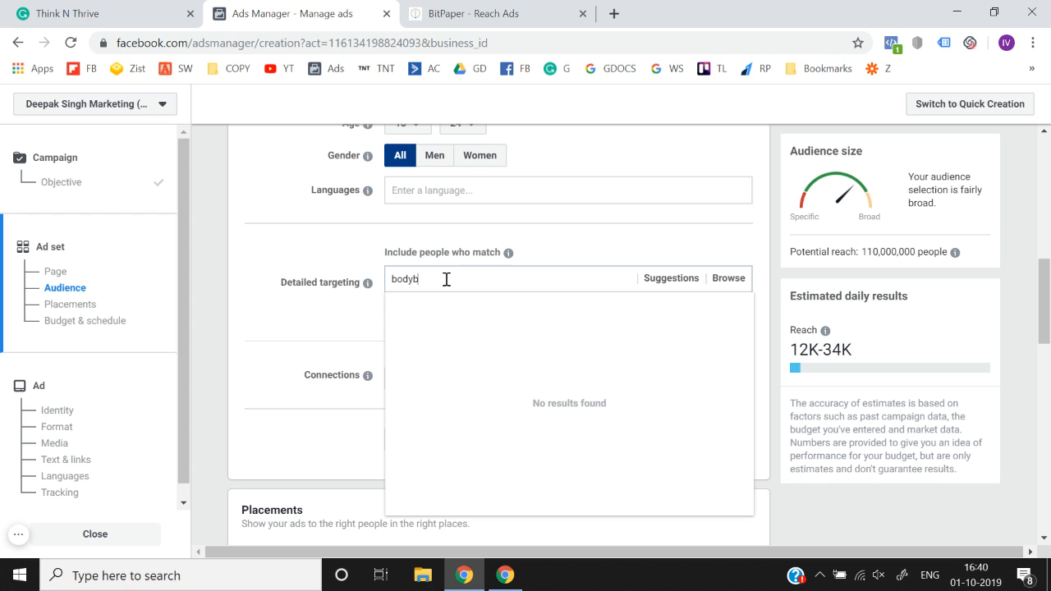
pyautogui.write('uilding')
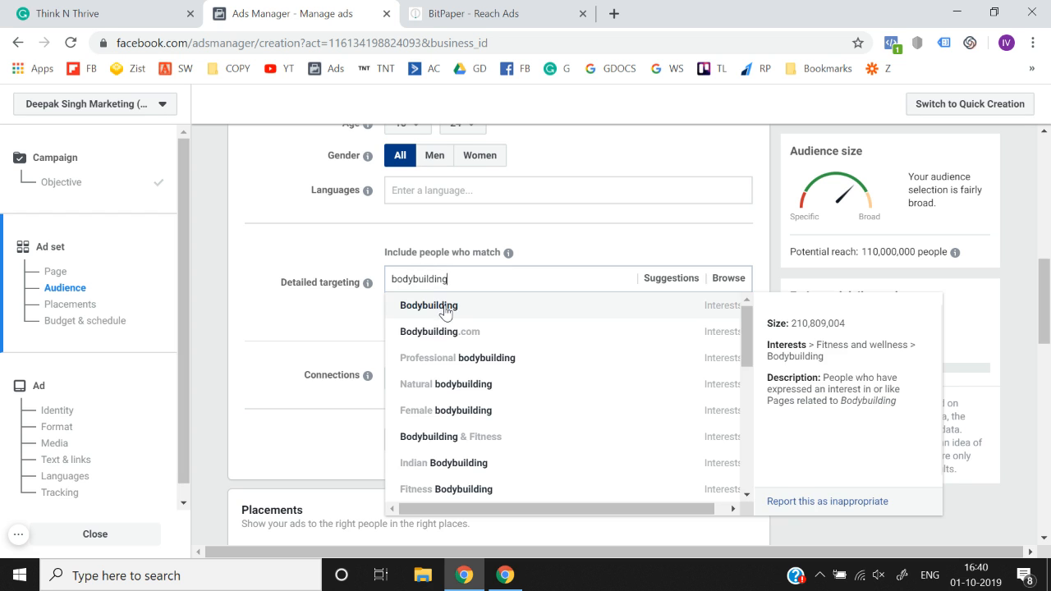
pyautogui.click(446, 308)
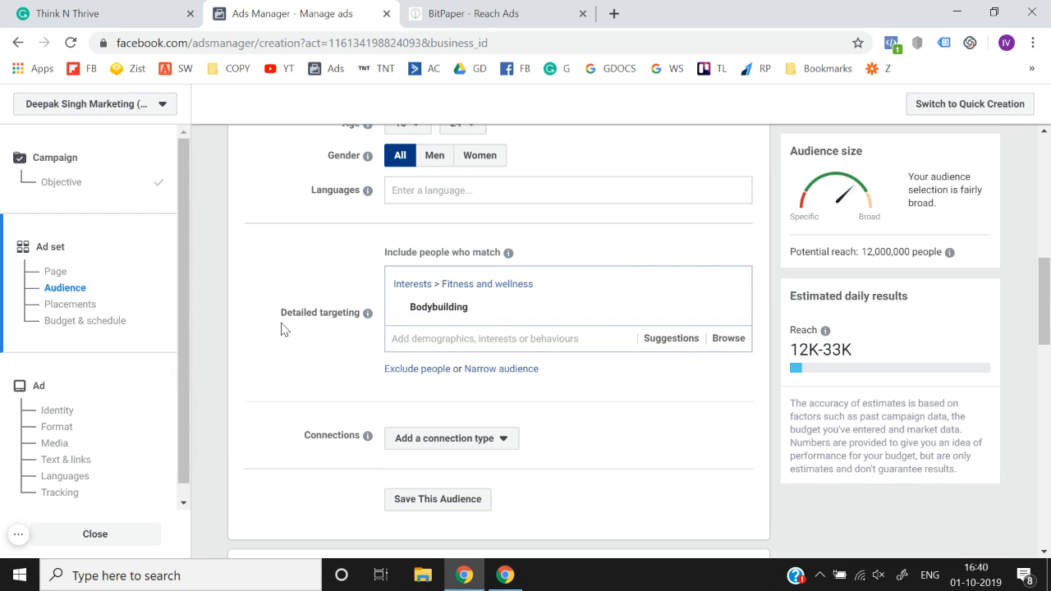
# - Save the current targeting as a reusable audience named "Bodybuilding_18-24"
pyautogui.scroll(-2, 282, 328)
pyautogui.scroll(4, 281, 329)
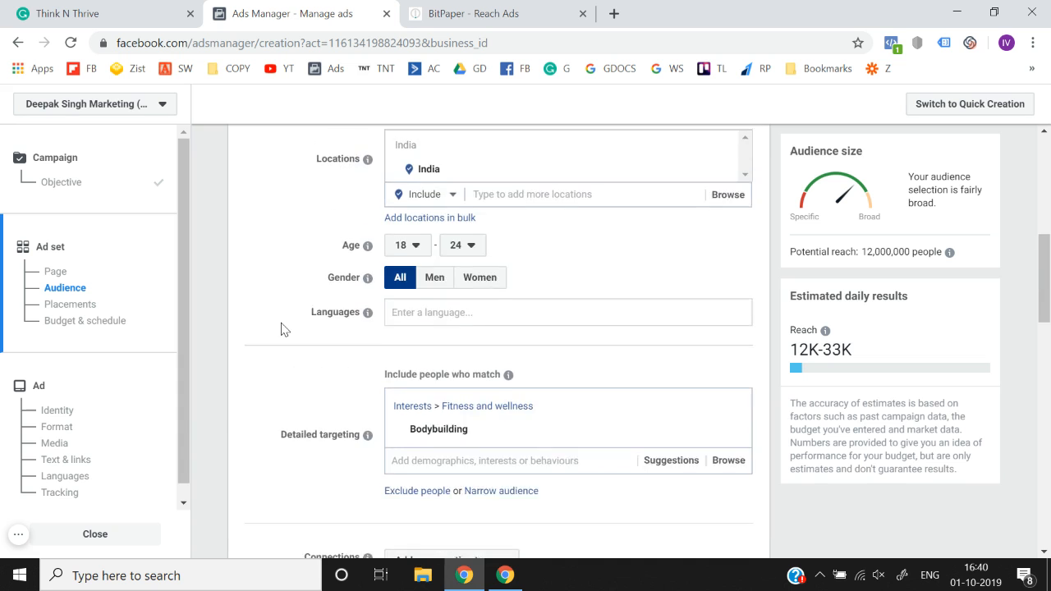
pyautogui.scroll(-3, 281, 329)
pyautogui.click(436, 366)
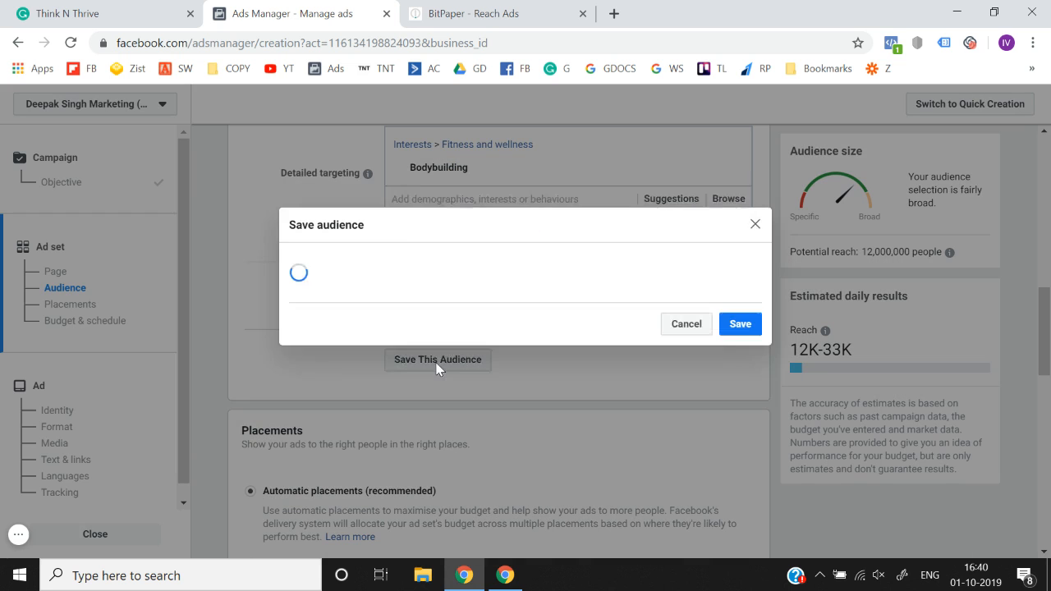
pyautogui.click(540, 253)
pyautogui.hotkey('ctrl', 'a')
pyautogui.write('Bodybui')
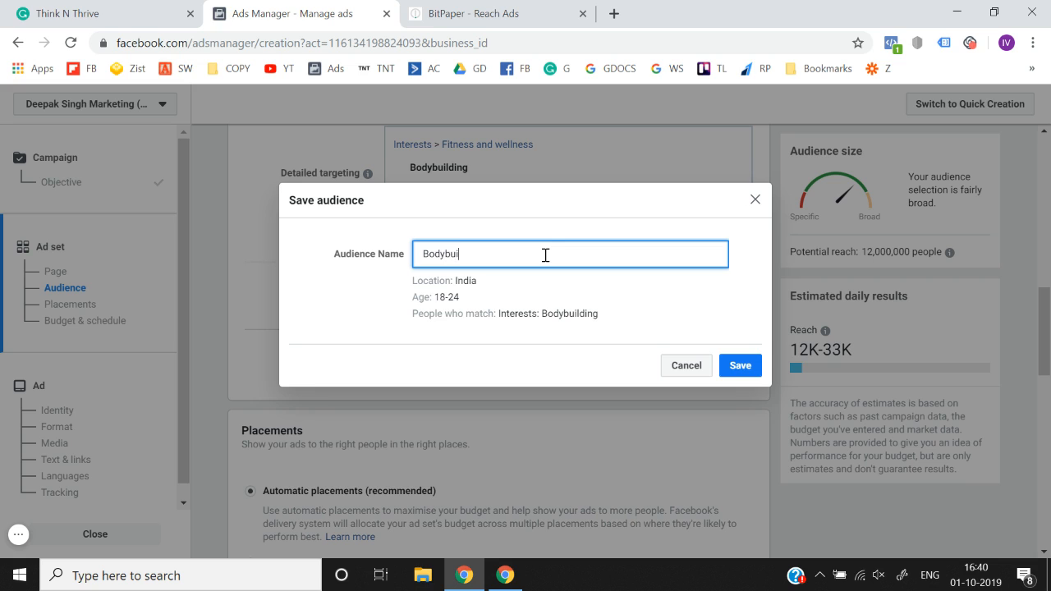
pyautogui.write('lding_18-24')
pyautogui.click(749, 376)
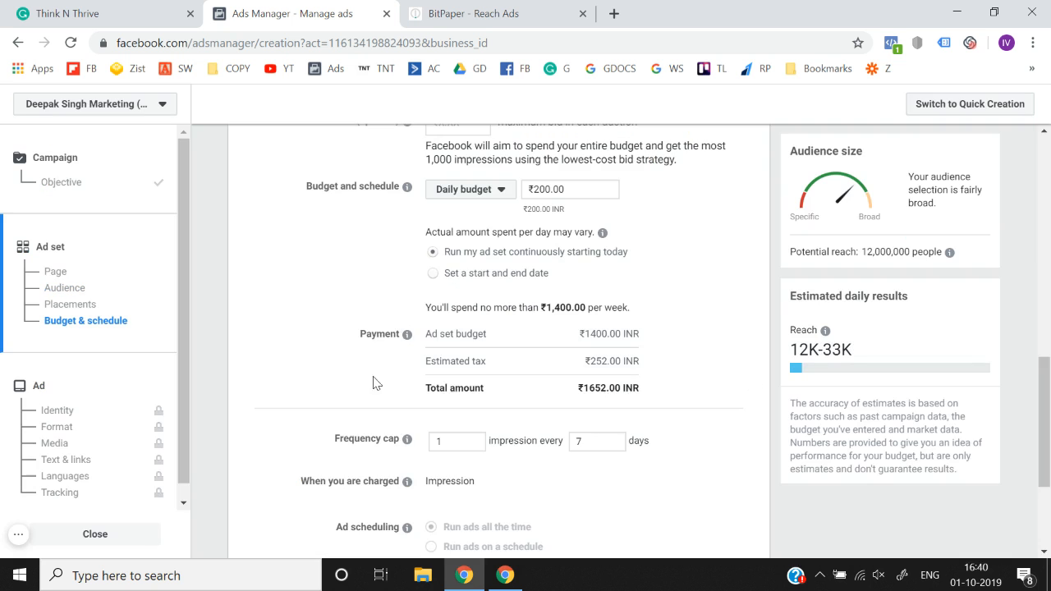
# - Check the summary of the Bodybuilding_18-24 audience applied to the ad set and the list of saved audiences
pyautogui.scroll(5, 305, 372)
pyautogui.scroll(5, 305, 369)
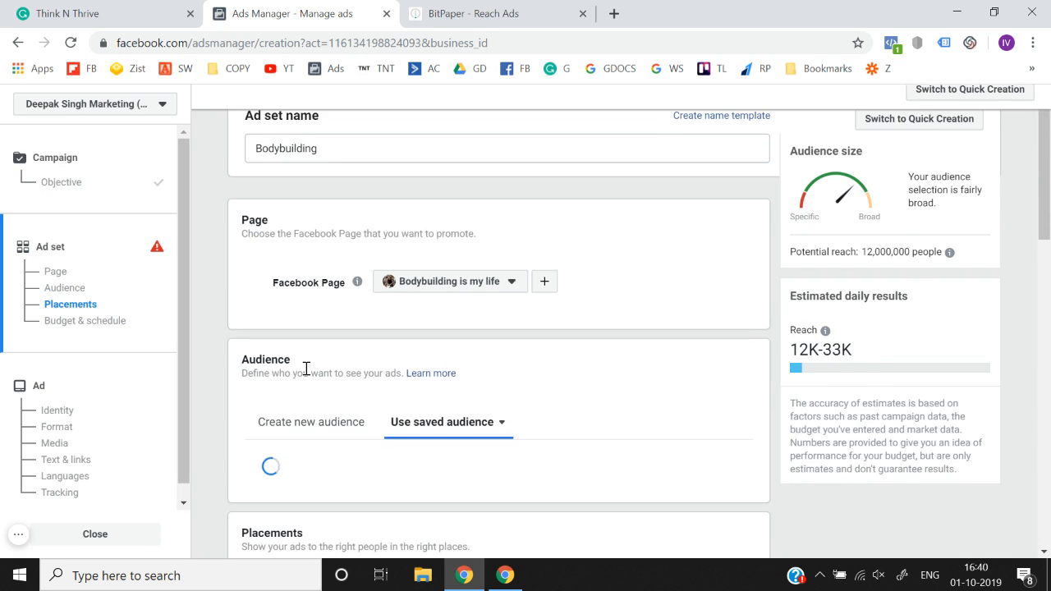
pyautogui.scroll(-2, 304, 369)
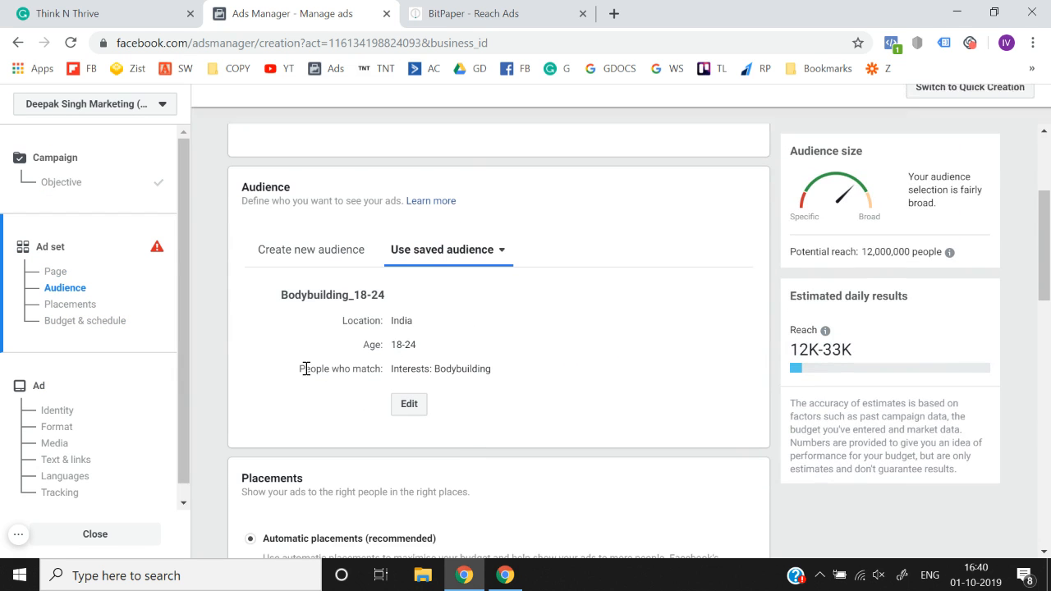
pyautogui.click(456, 265)
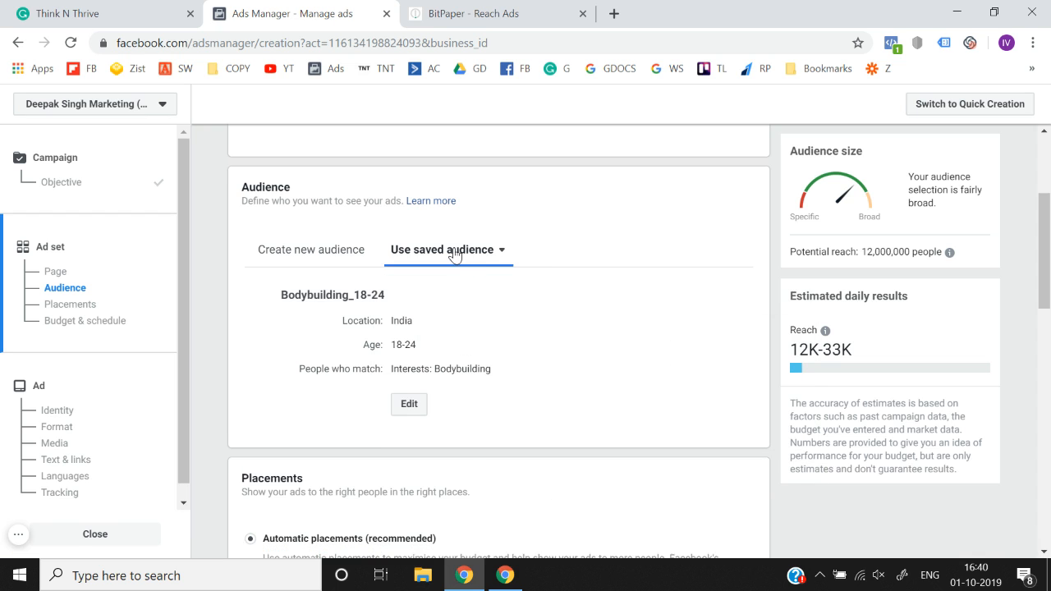
pyautogui.click(452, 255)
pyautogui.click(453, 334)
# - Switch the ad set to manually edited placements, include the whole Instagram platform and remove Audience Network
pyautogui.scroll(-4, 287, 342)
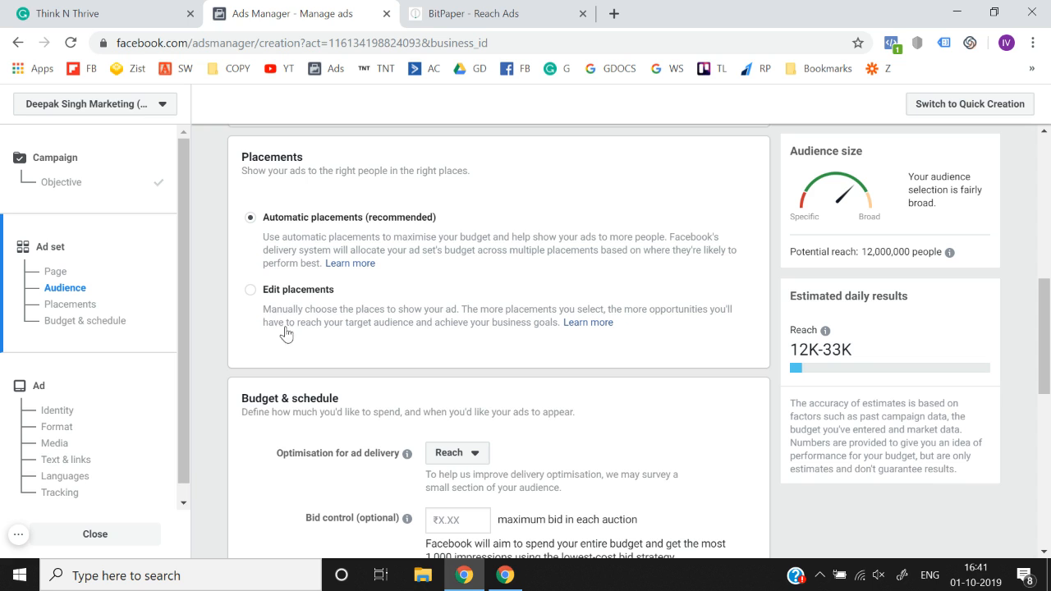
pyautogui.click(250, 290)
pyautogui.scroll(-1, 251, 297)
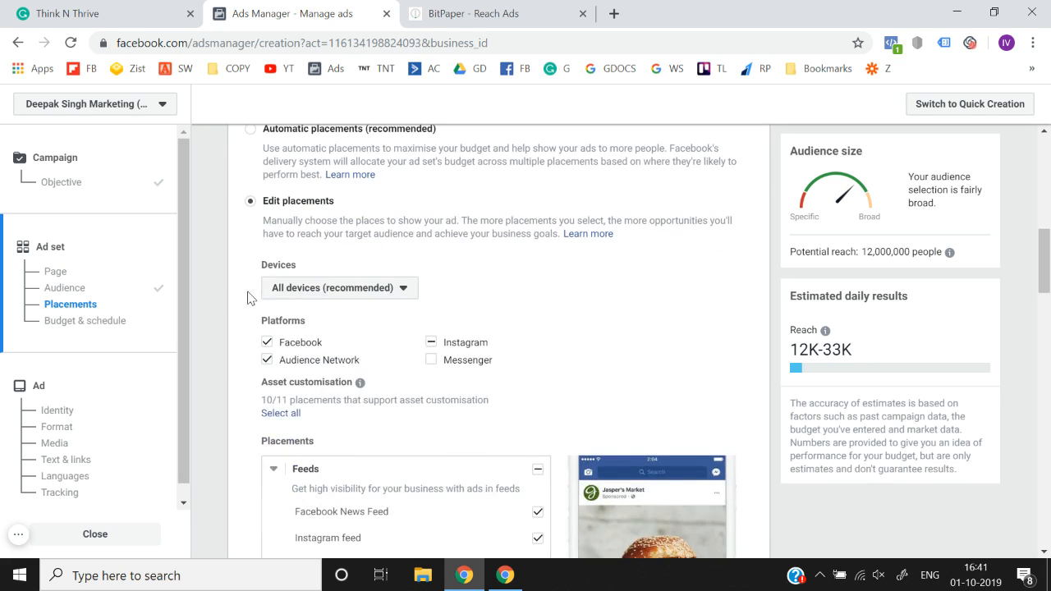
pyautogui.click(431, 343)
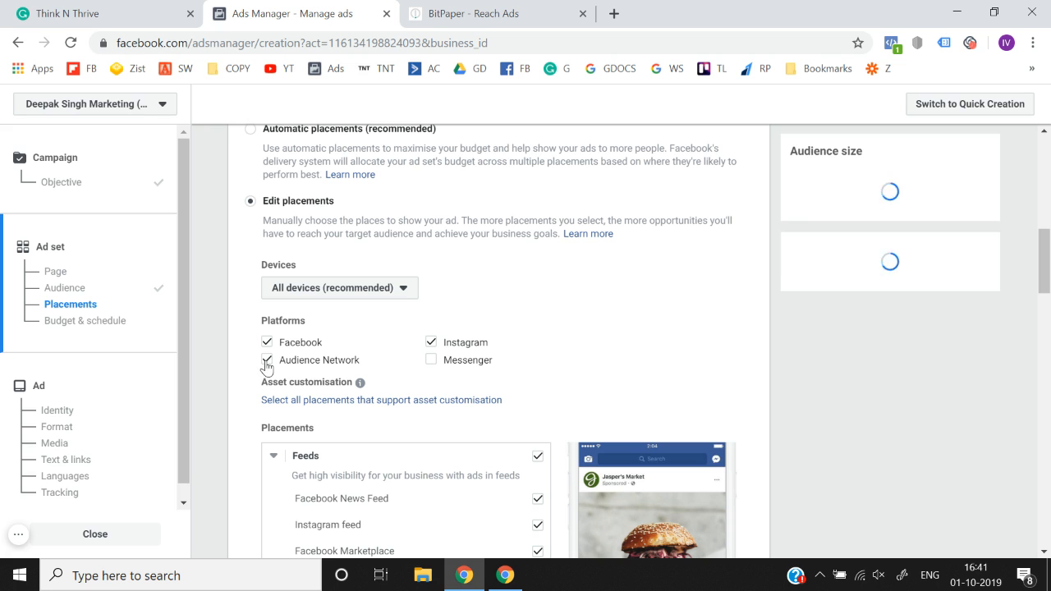
pyautogui.click(267, 360)
# - Exclude Facebook Marketplace, Facebook video feeds and all Instagram placements, keeping Facebook News Feed selected
pyautogui.scroll(-2, 238, 402)
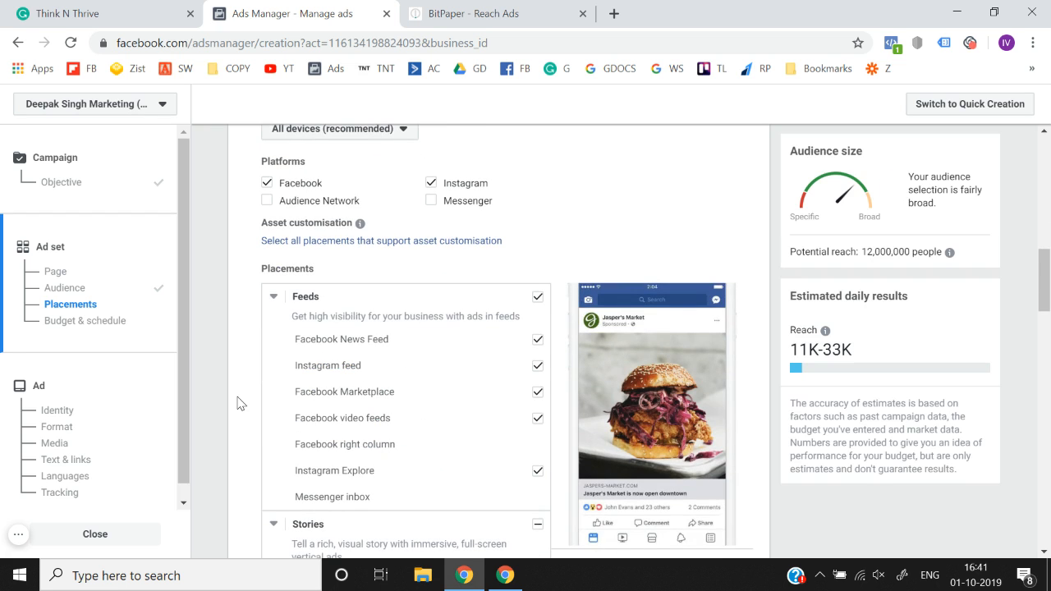
pyautogui.click(537, 366)
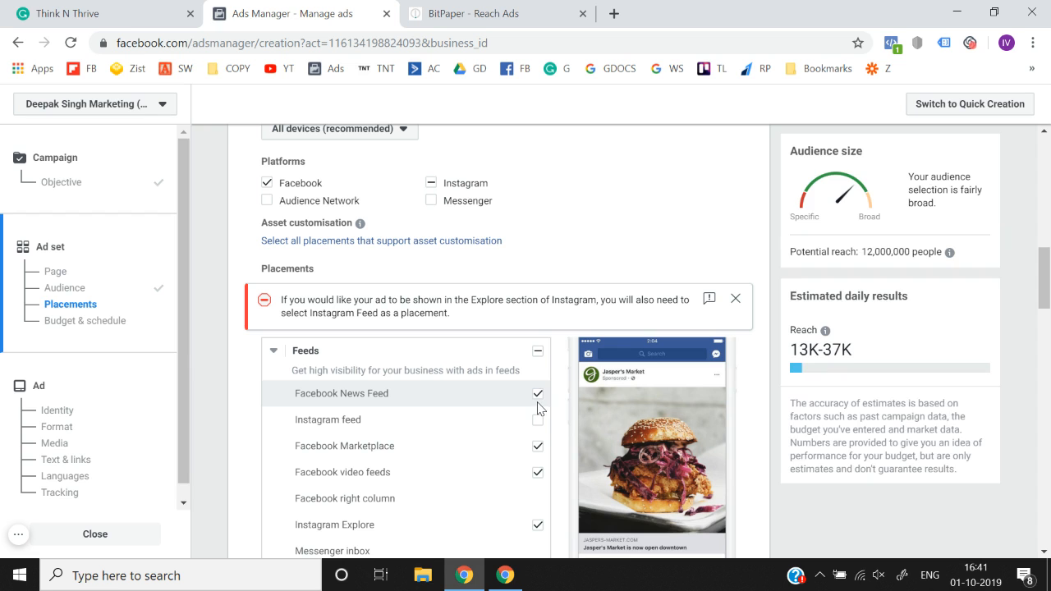
pyautogui.click(537, 448)
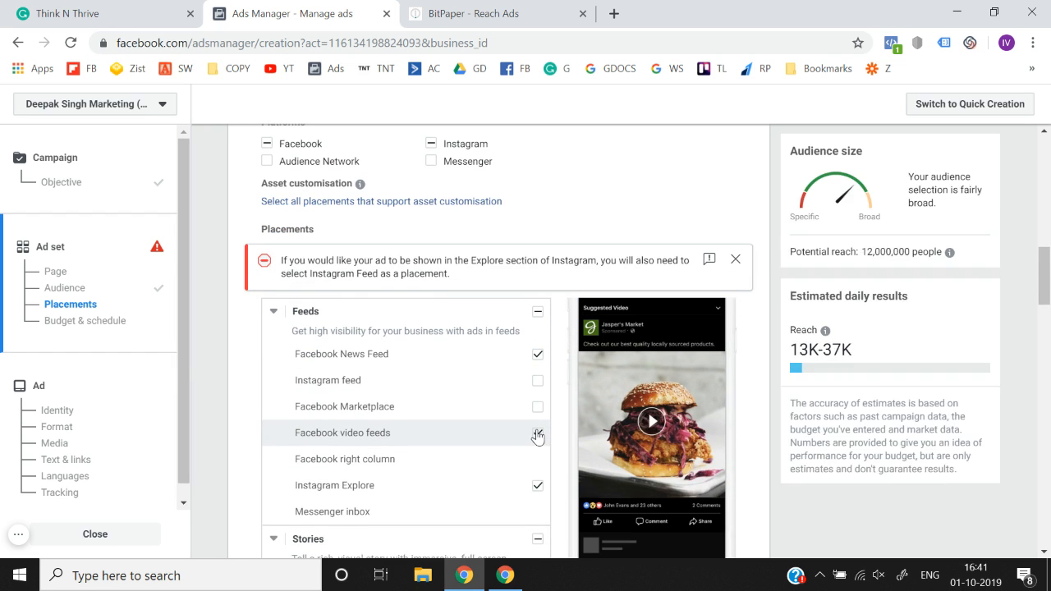
pyautogui.click(431, 143)
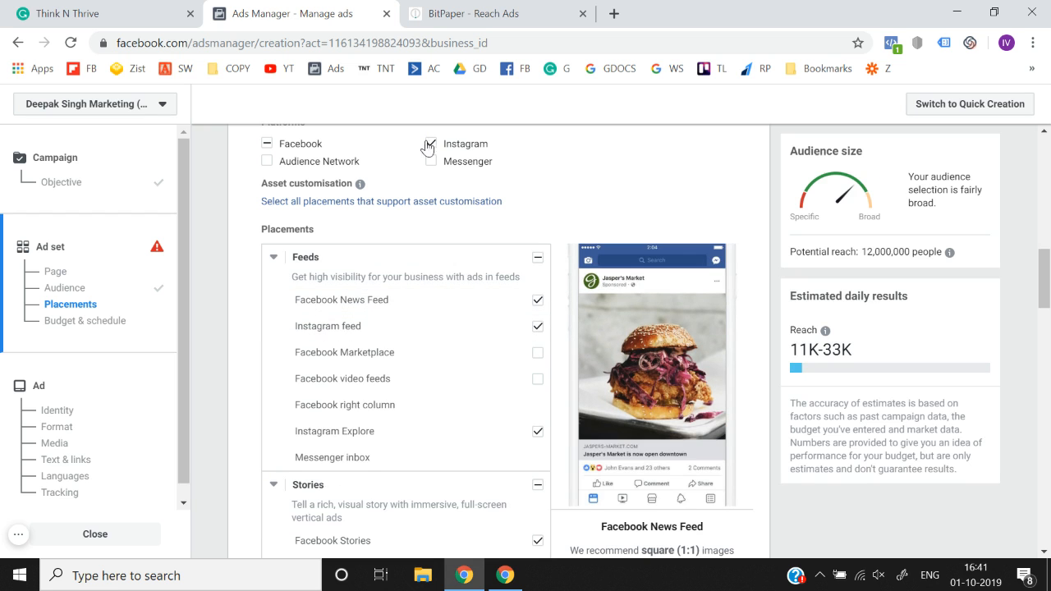
pyautogui.click(431, 144)
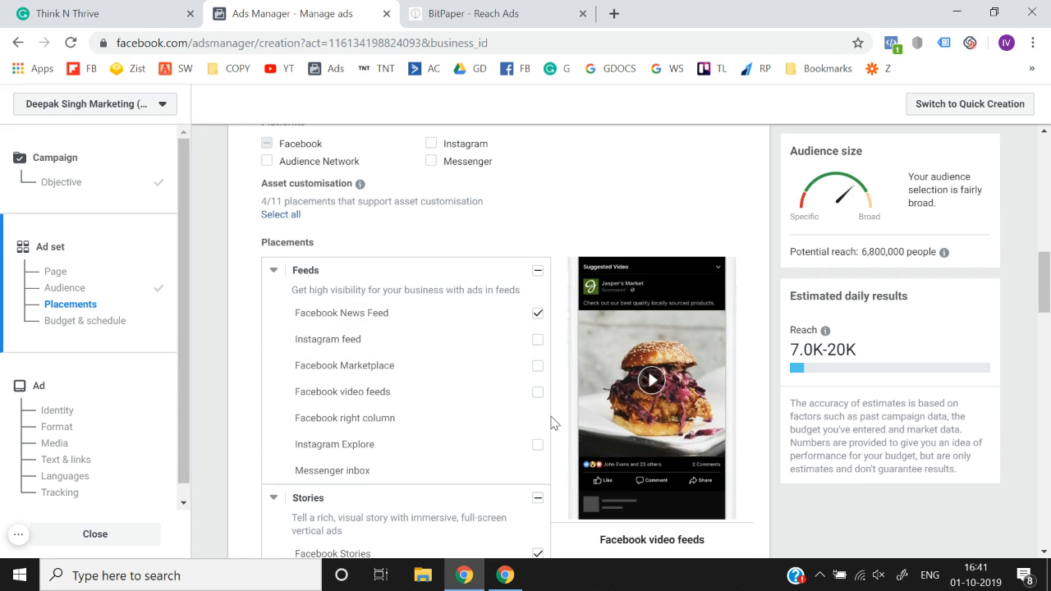
# - Exclude all Stories, In-stream and In-article placements from the ad set
pyautogui.scroll(-1, 387, 396)
pyautogui.scroll(-2, 460, 378)
pyautogui.click(534, 356)
pyautogui.scroll(-3, 533, 357)
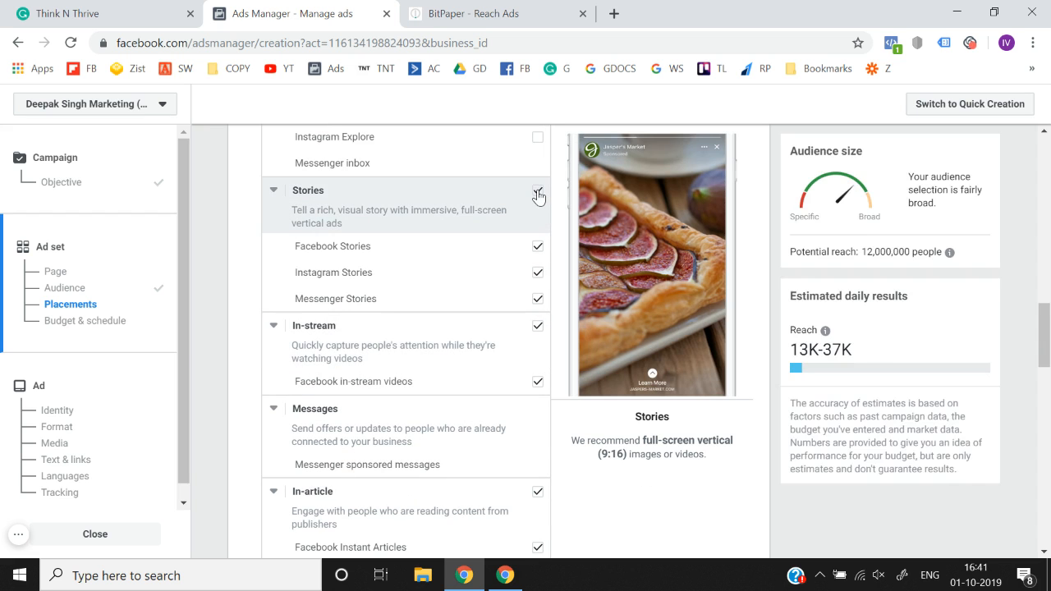
pyautogui.click(537, 191)
pyautogui.click(537, 326)
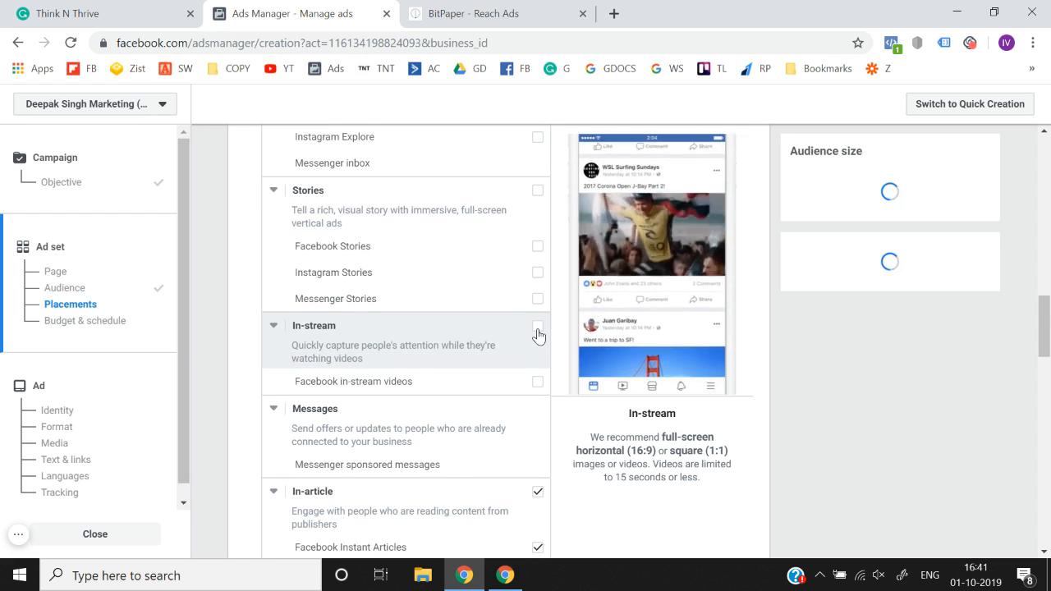
pyautogui.scroll(-2, 540, 340)
pyautogui.click(537, 392)
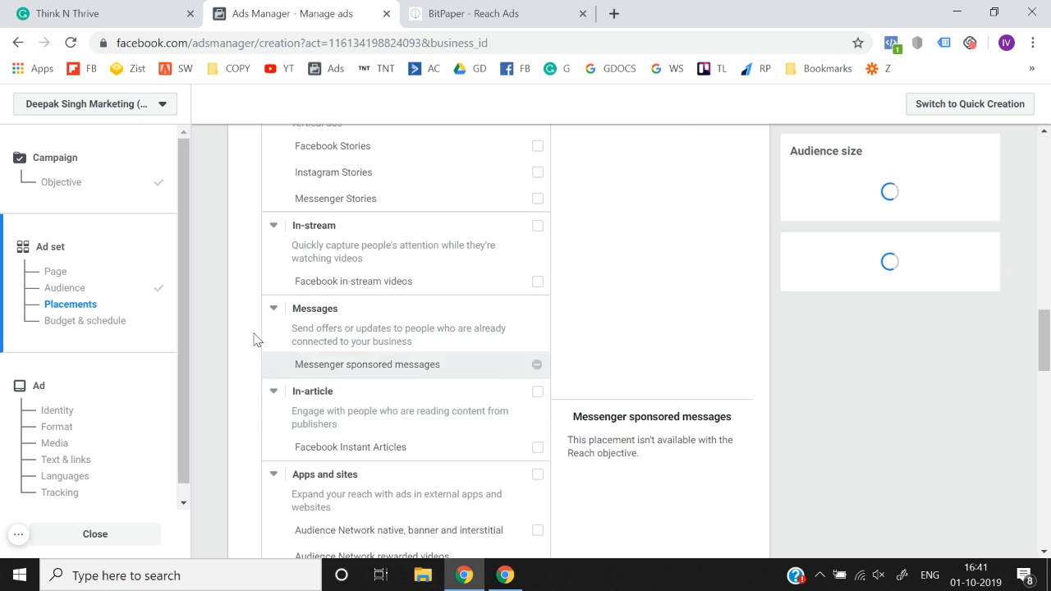
# - Review the remaining placements and dismiss the Marketplace and Audience Network recommendations beneath them
pyautogui.scroll(8, 230, 317)
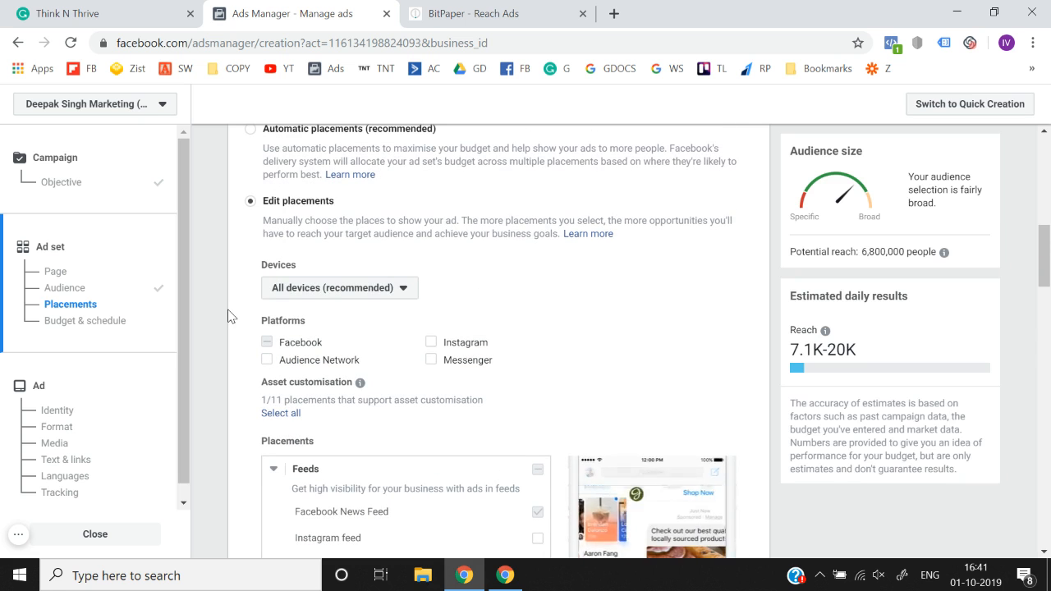
pyautogui.scroll(-10, 230, 317)
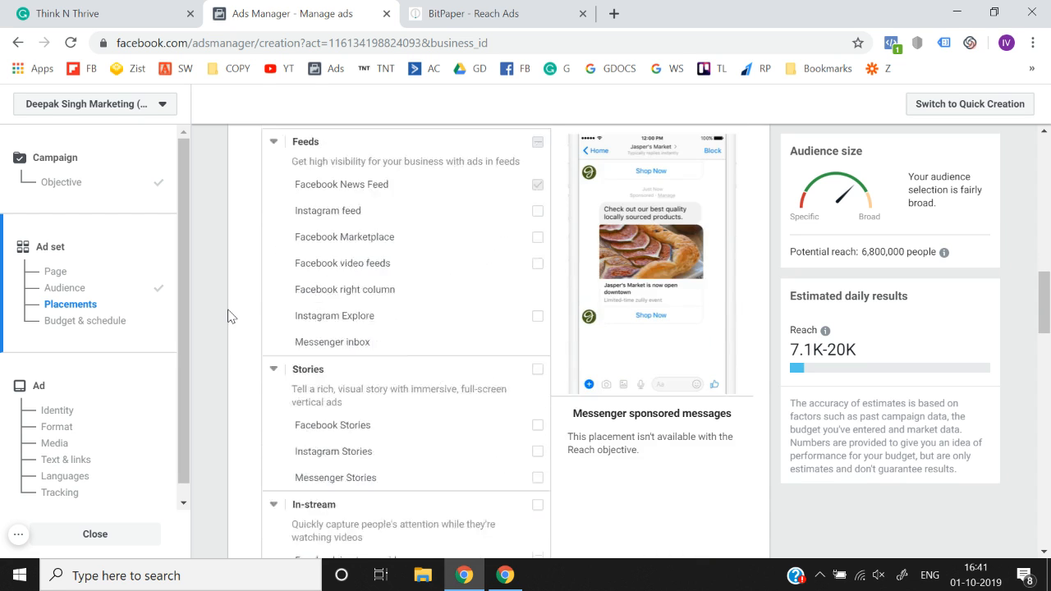
pyautogui.scroll(-3, 230, 317)
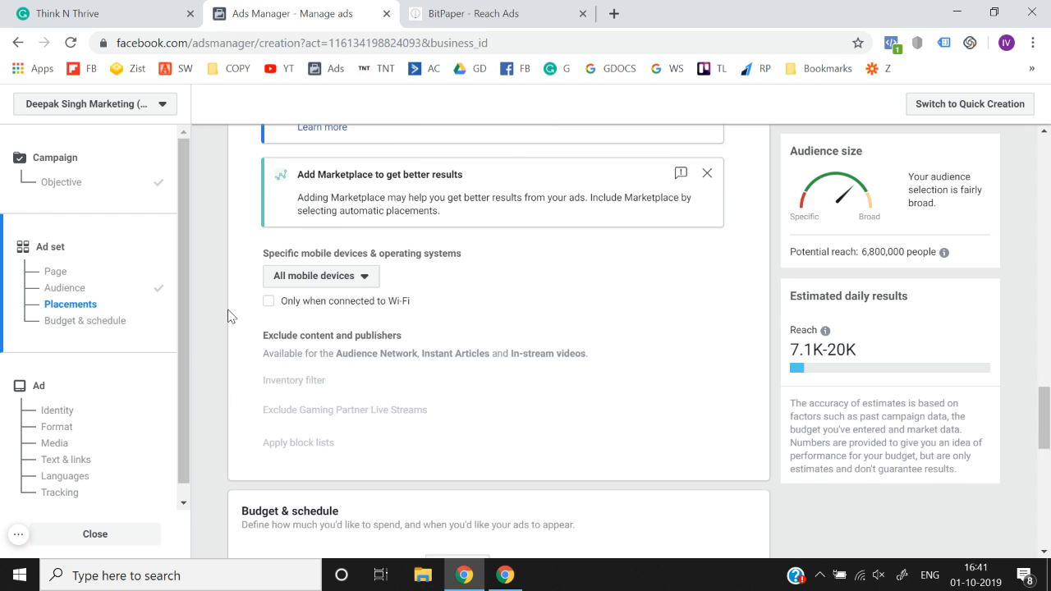
pyautogui.scroll(4, 229, 315)
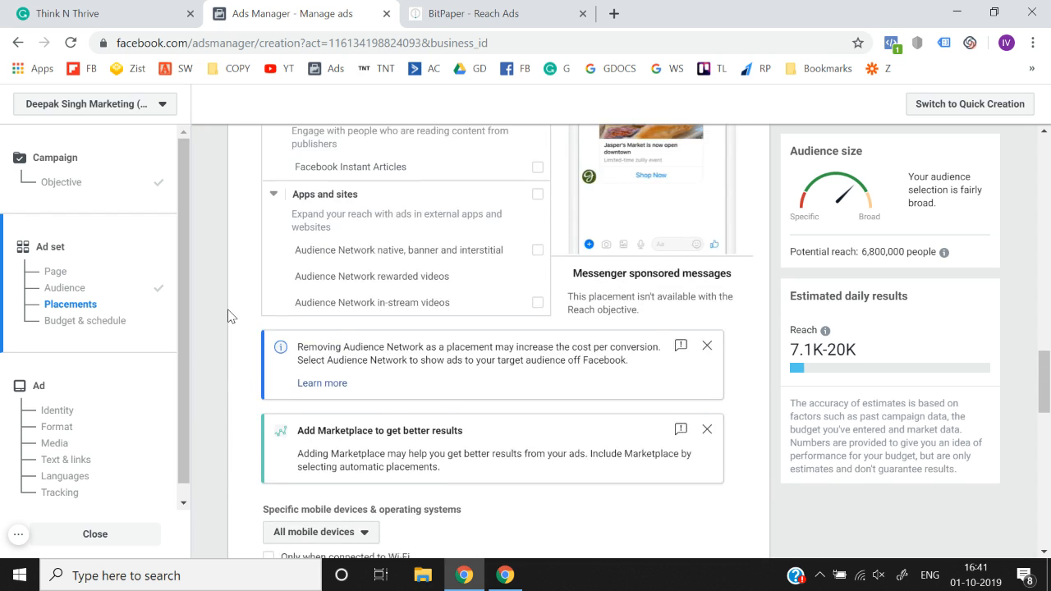
pyautogui.scroll(-3, 229, 313)
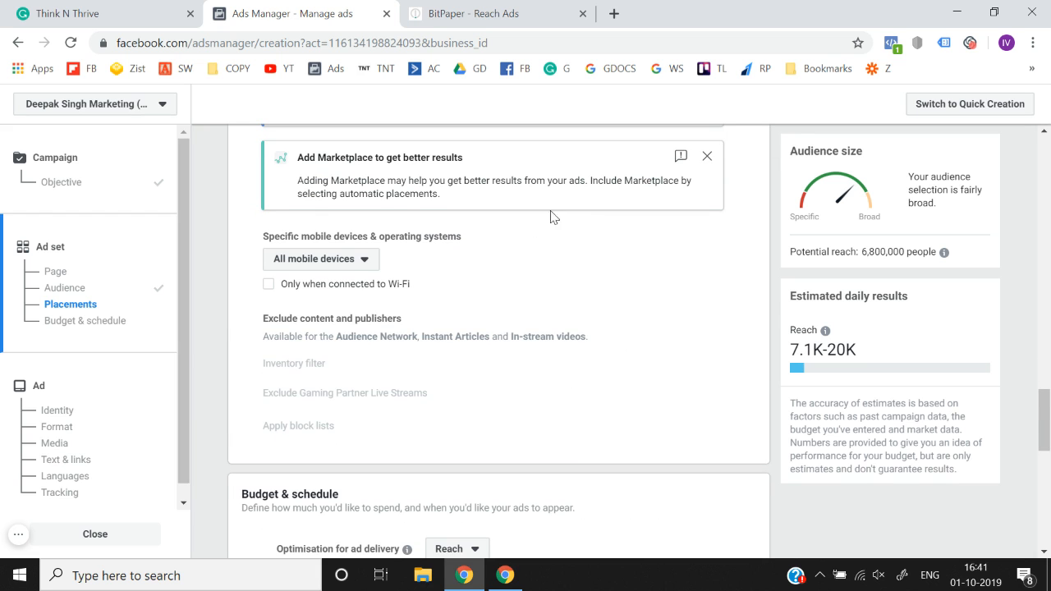
pyautogui.click(708, 157)
pyautogui.scroll(1, 537, 276)
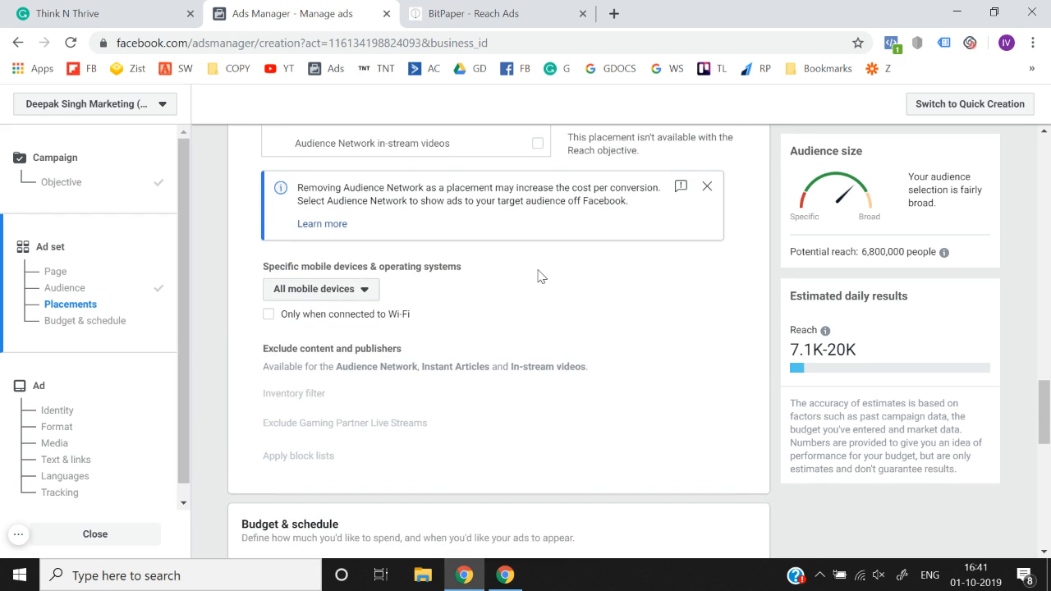
pyautogui.click(706, 186)
# - Restrict the specific mobile devices and operating systems to Android devices only
pyautogui.click(348, 204)
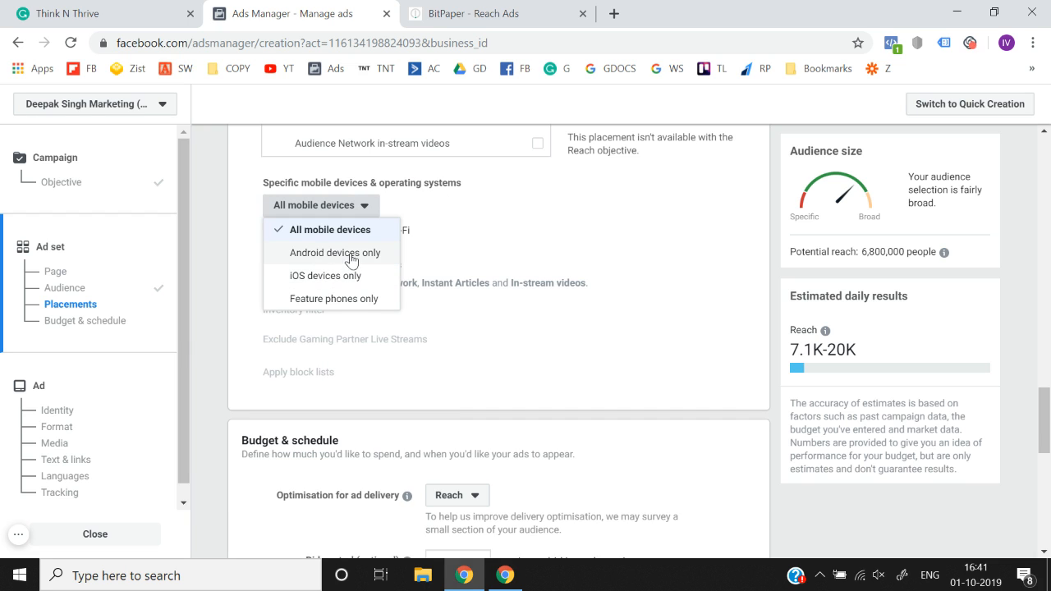
pyautogui.click(208, 206)
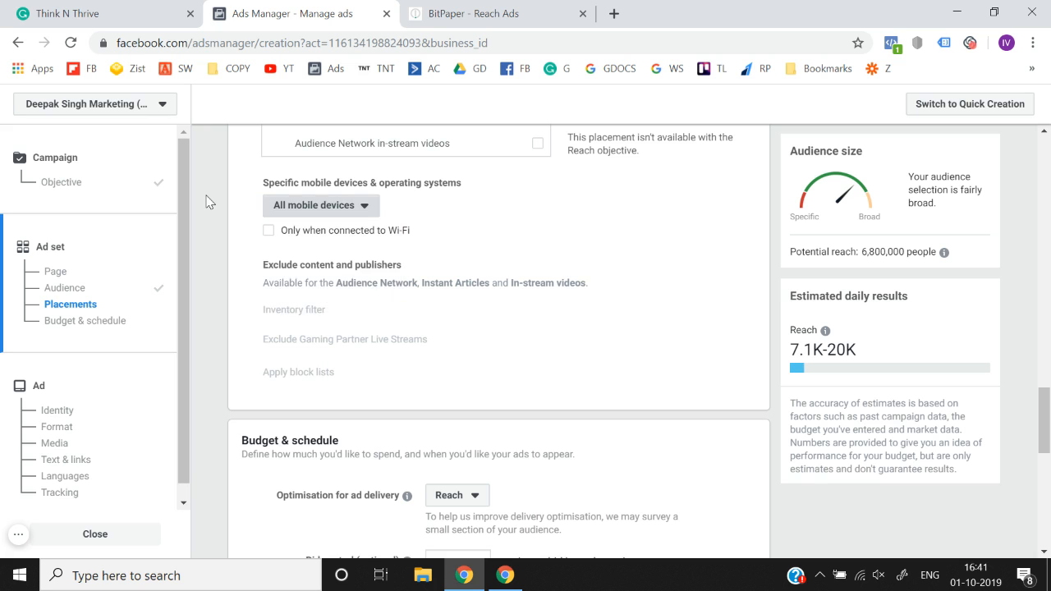
pyautogui.click(316, 210)
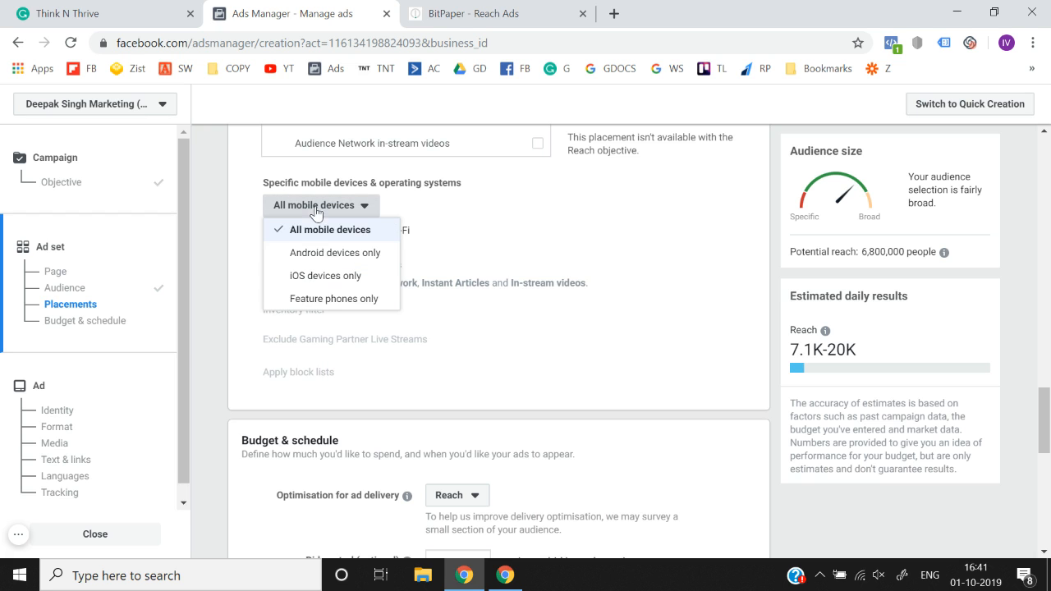
pyautogui.click(320, 254)
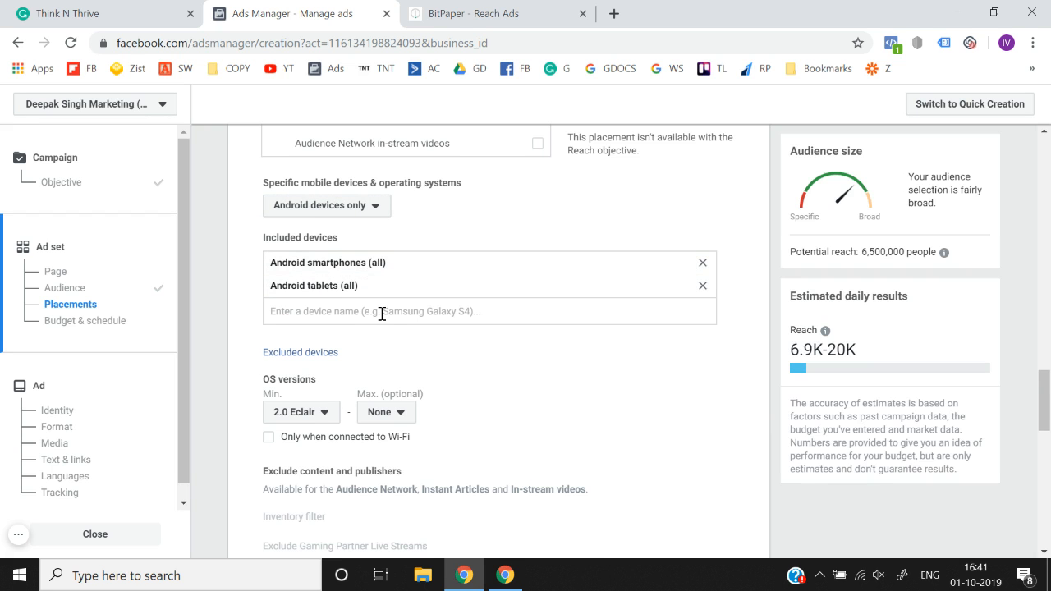
# - Search the included devices for "sam" and look through the suggested Samsung models without adding one
pyautogui.scroll(-1, 380, 312)
pyautogui.click(355, 295)
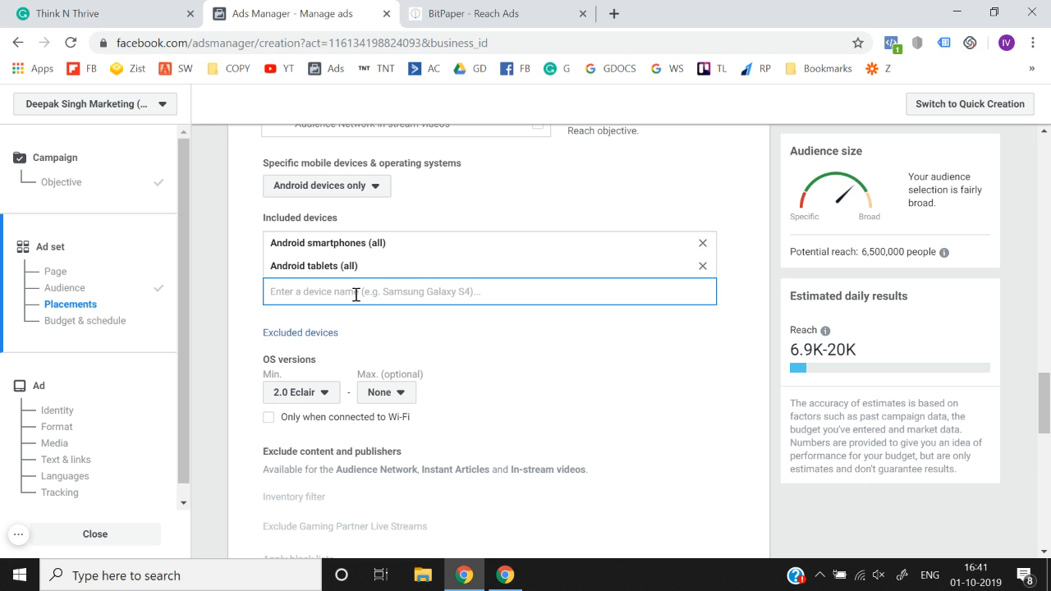
pyautogui.write('sam')
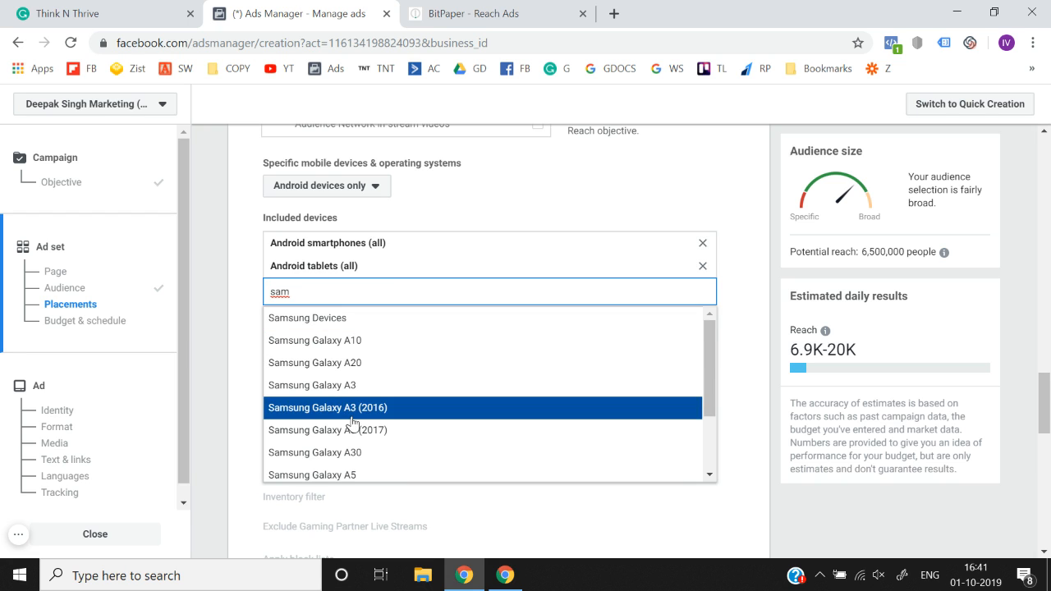
pyautogui.scroll(-1, 351, 419)
pyautogui.scroll(-3, 344, 452)
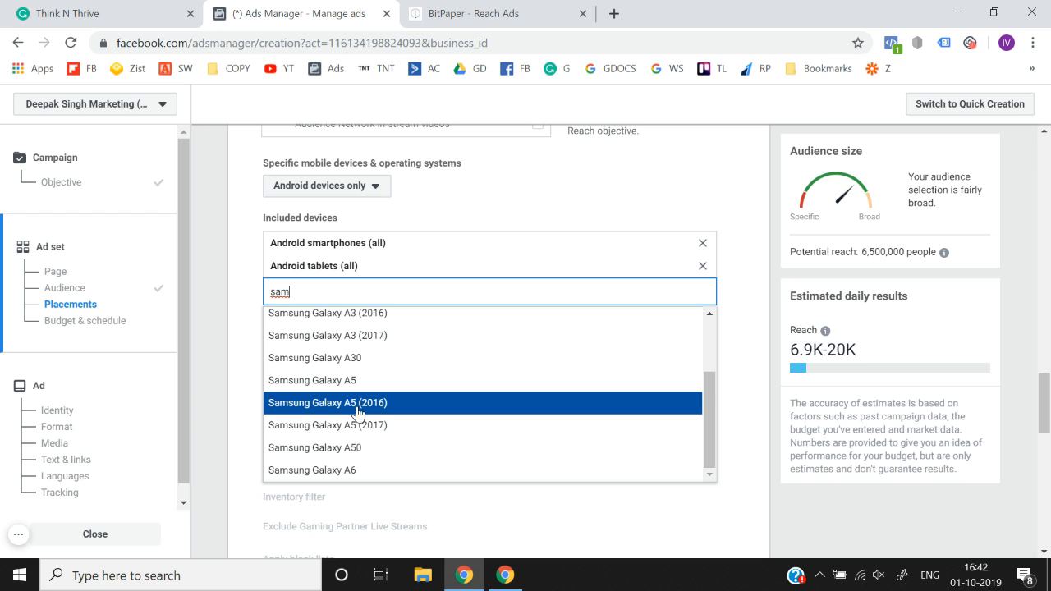
pyautogui.click(237, 293)
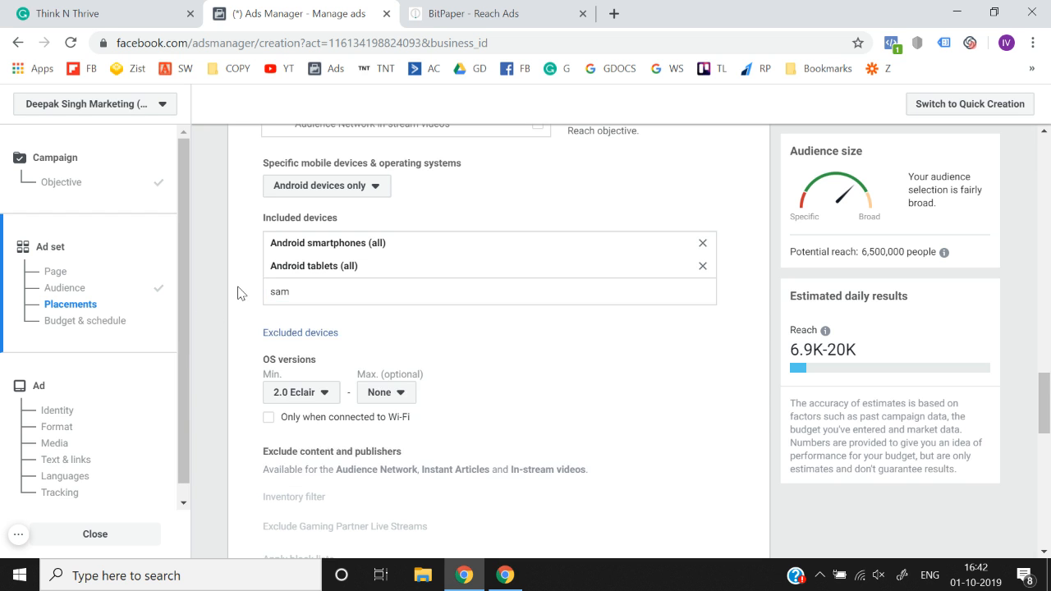
# - Review the campaign's objective, name and optional settings, then return to the ad set settings
pyautogui.scroll(5, 238, 293)
pyautogui.scroll(10, 237, 293)
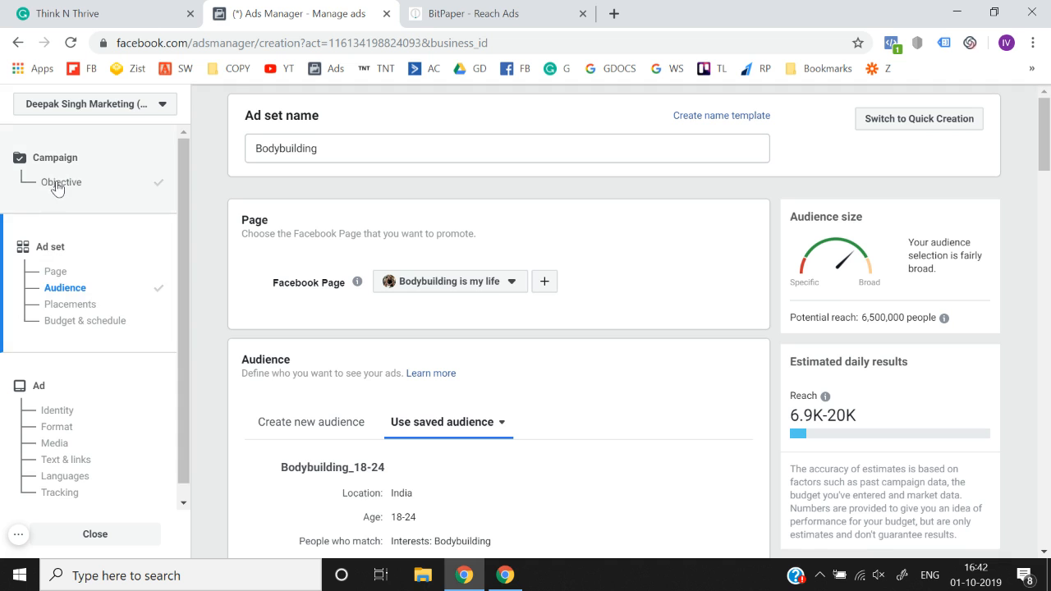
pyautogui.click(57, 184)
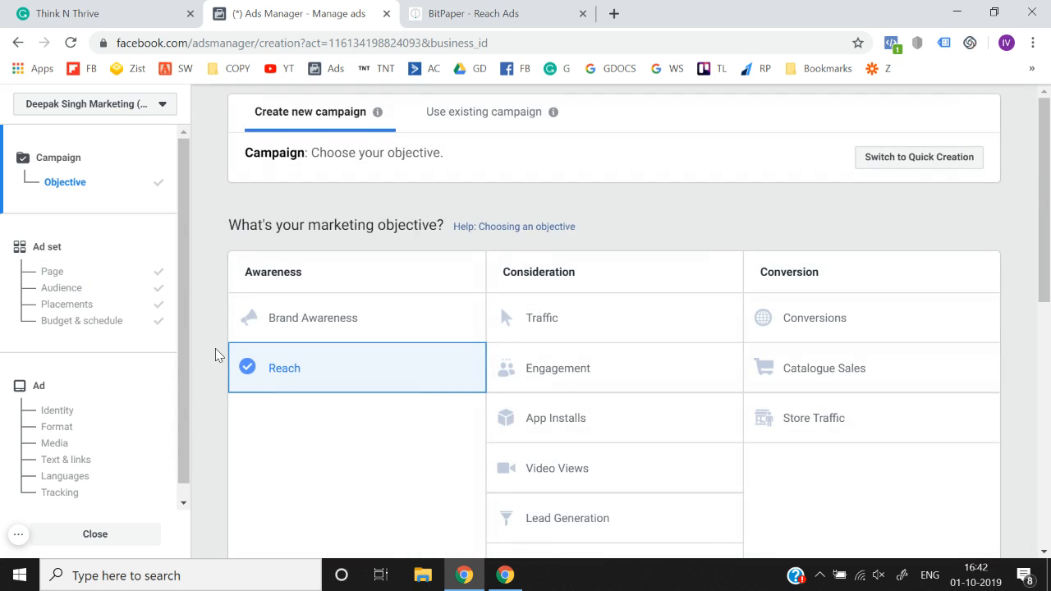
pyautogui.scroll(-1, 216, 353)
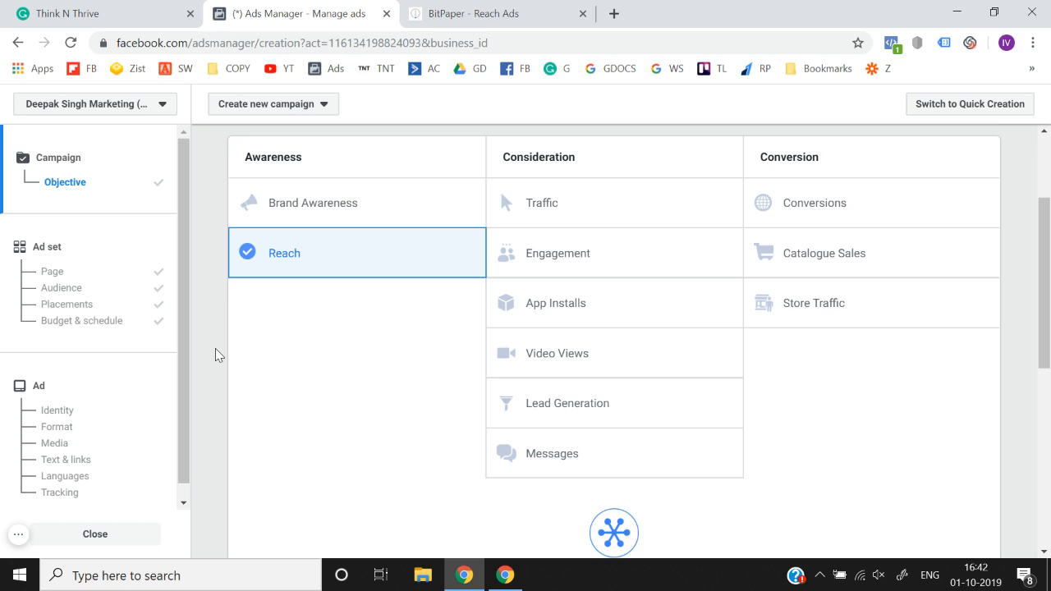
pyautogui.scroll(-3, 215, 349)
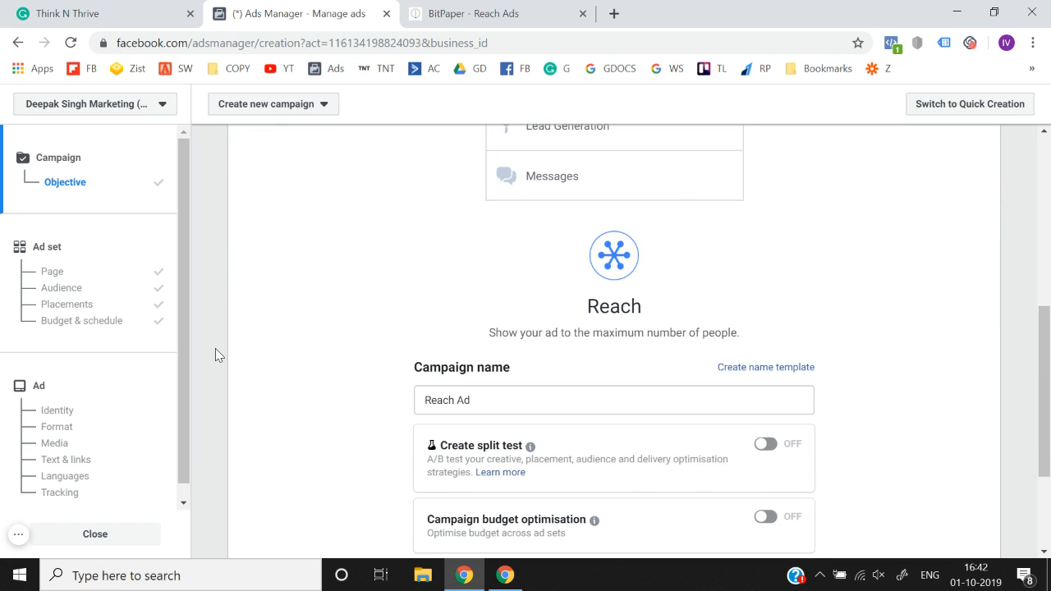
pyautogui.scroll(-2, 215, 348)
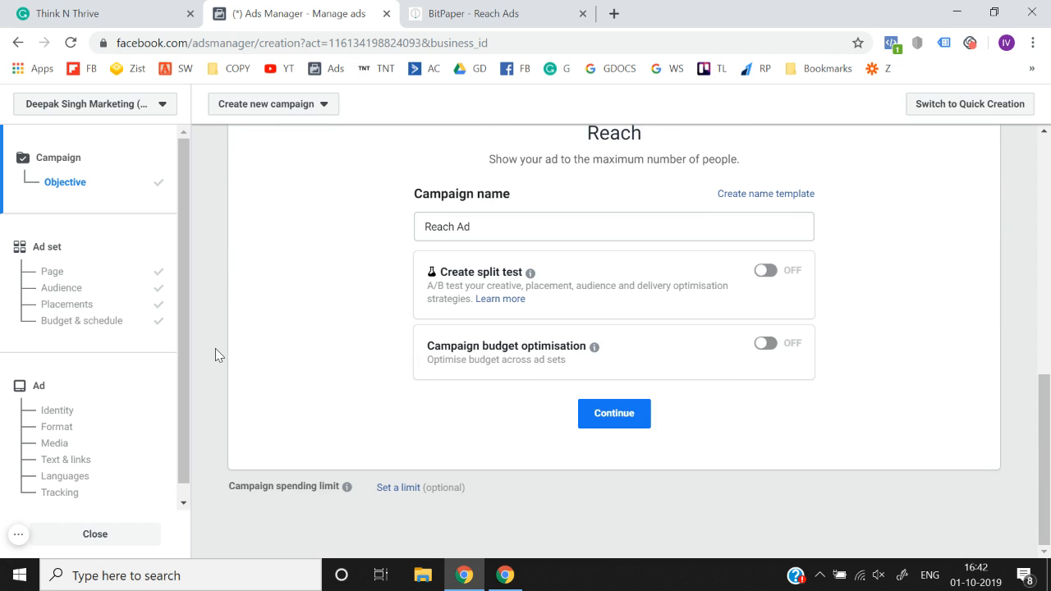
pyautogui.click(634, 425)
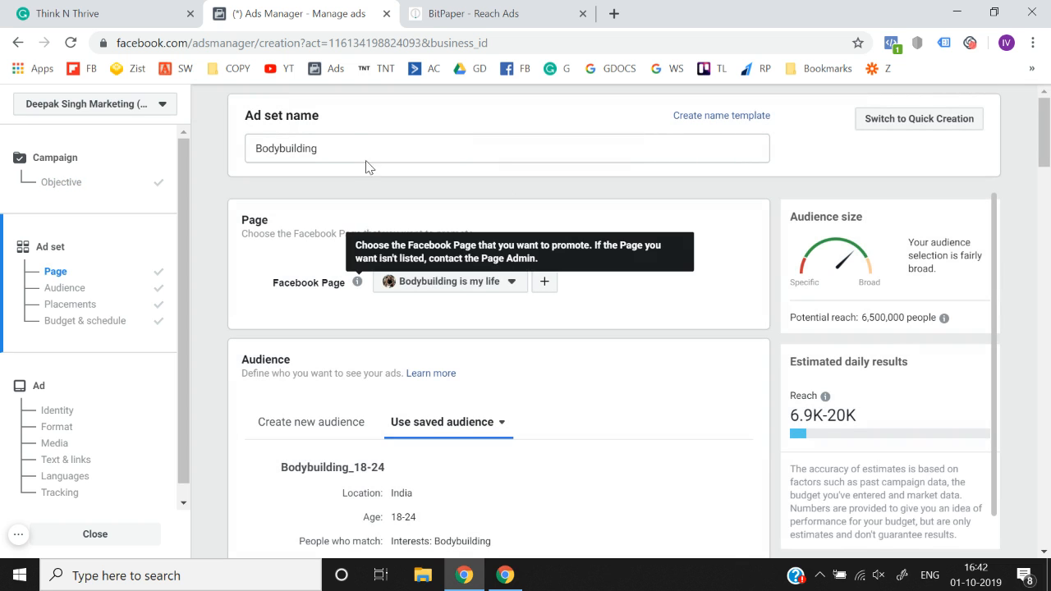
# - Review the ad set's saved audience and placements, and set the specific mobile devices and operating systems to All mobile devices
pyautogui.scroll(-3, 467, 293)
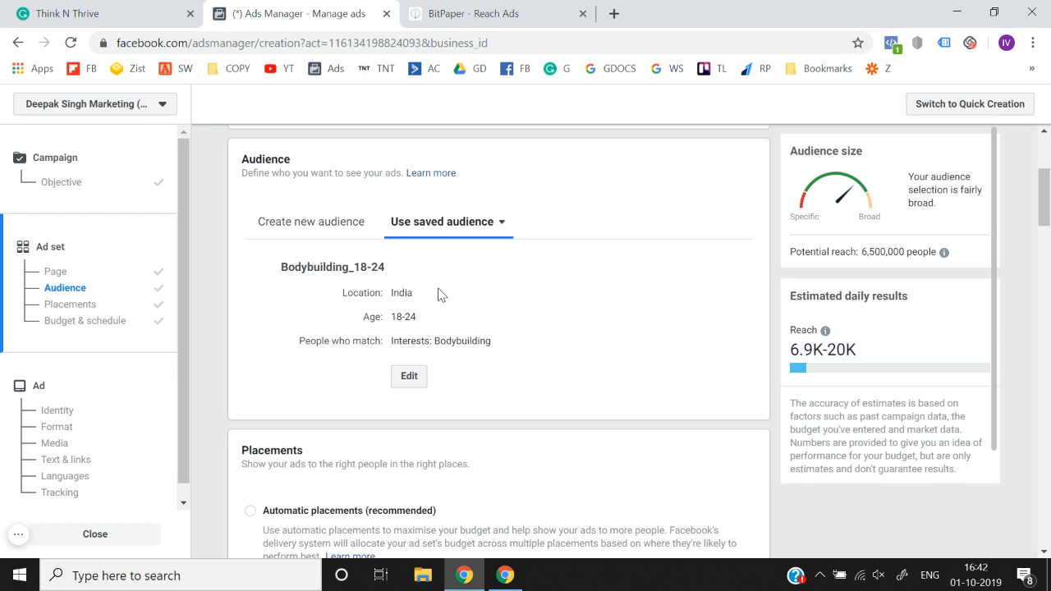
pyautogui.scroll(-3, 440, 294)
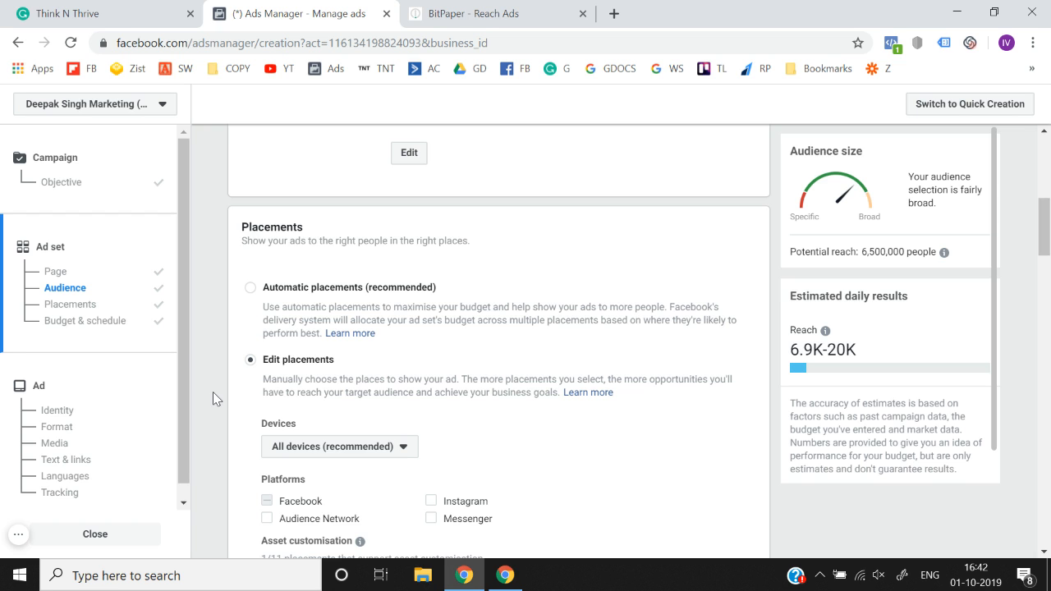
pyautogui.scroll(-5, 212, 392)
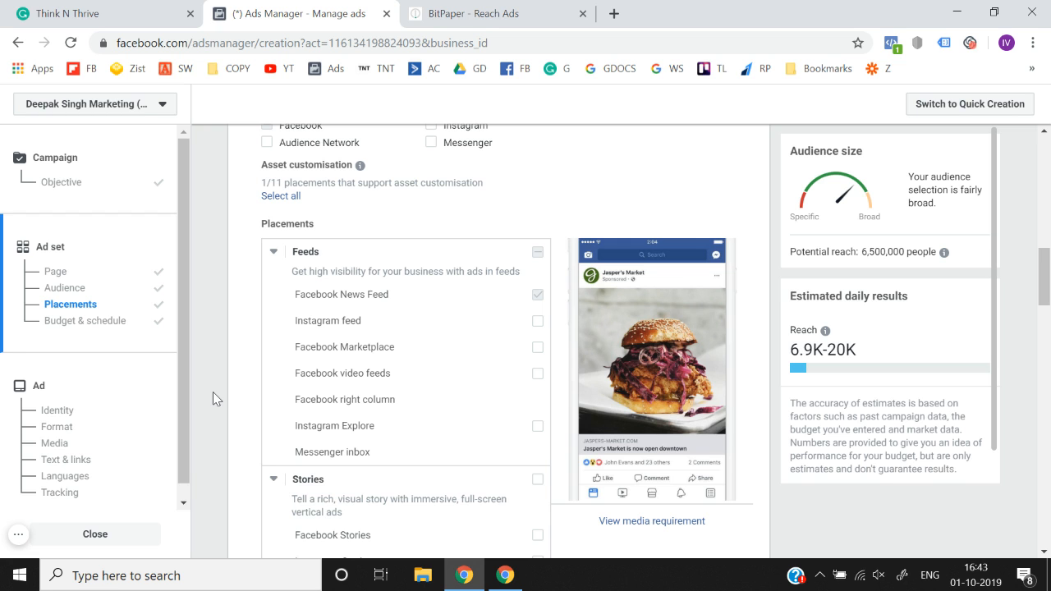
pyautogui.scroll(1, 212, 392)
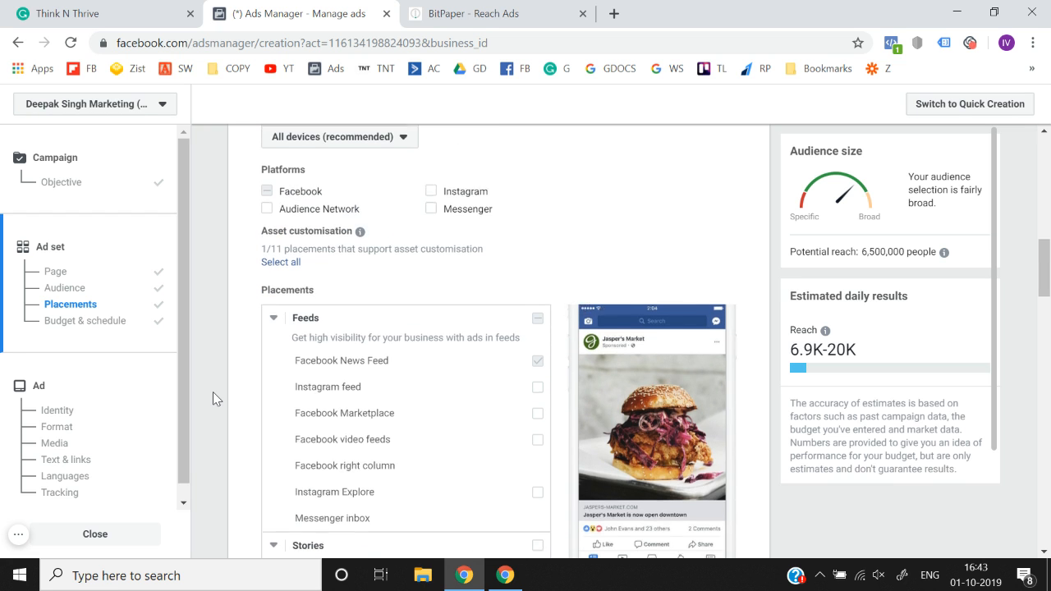
pyautogui.scroll(-3, 213, 391)
pyautogui.scroll(-10, 213, 391)
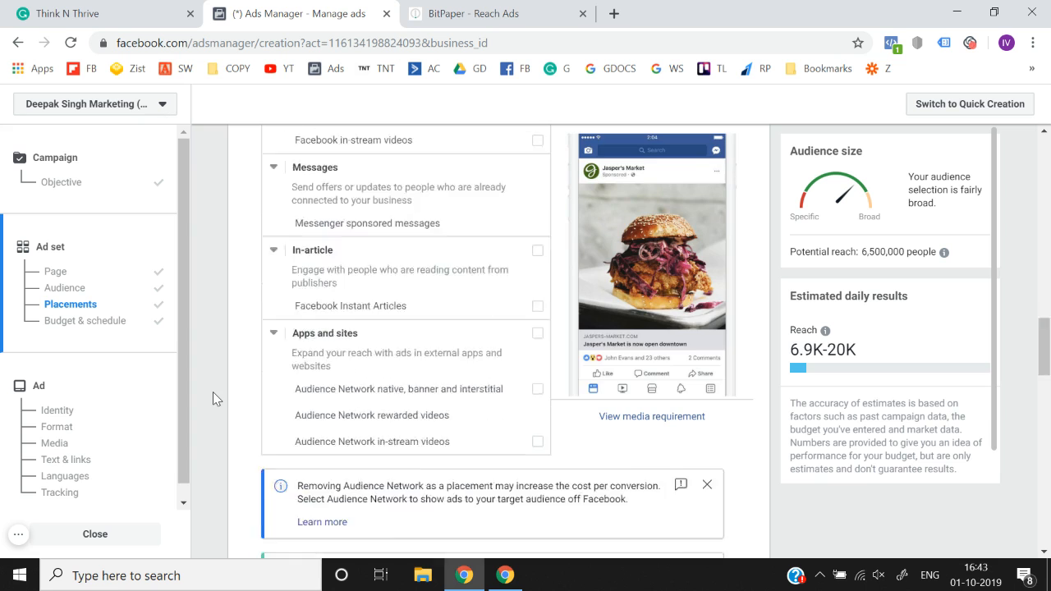
pyautogui.scroll(1, 213, 391)
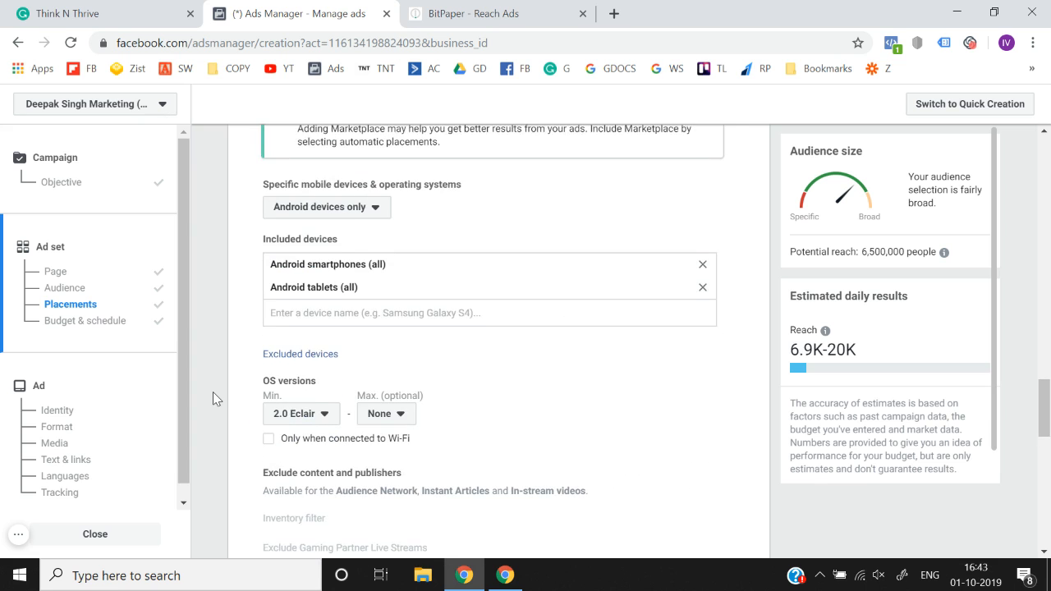
pyautogui.scroll(1, 213, 392)
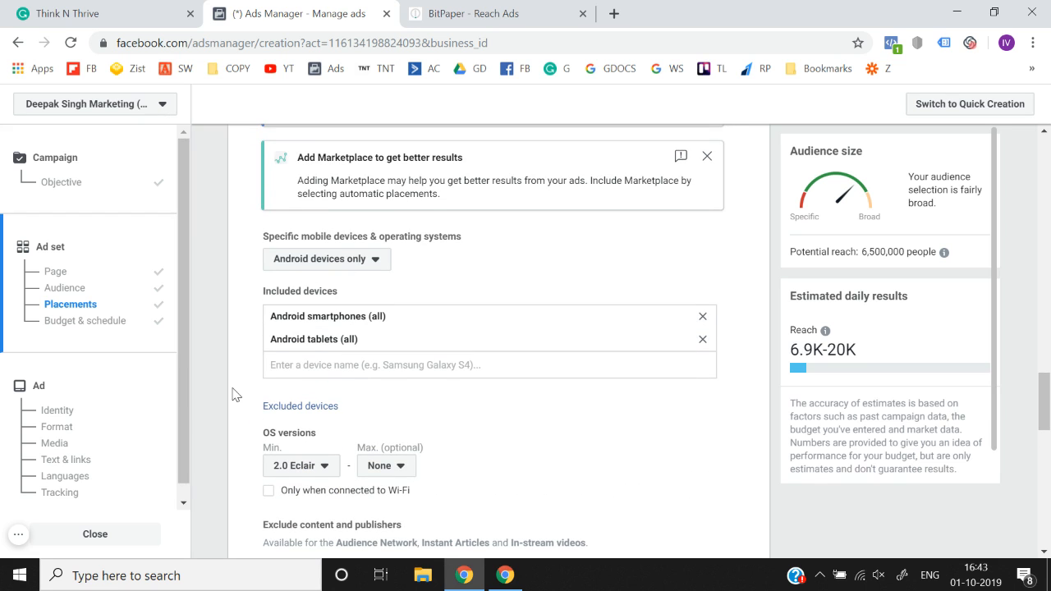
pyautogui.click(343, 264)
pyautogui.click(328, 281)
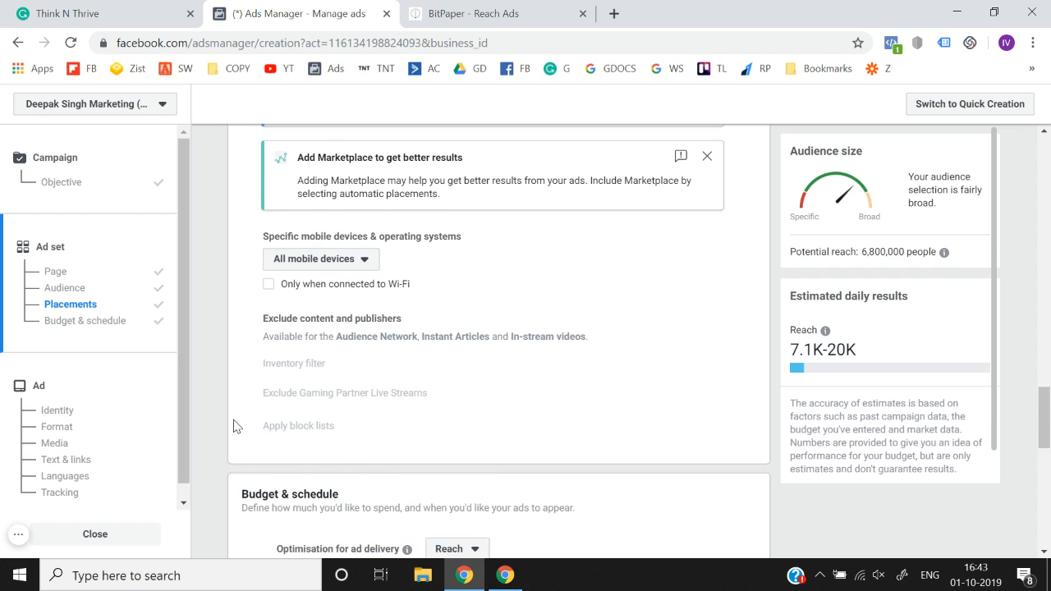
# - Compare the Impressions and Reach options for optimisation for ad delivery and keep Reach (recommended)
pyautogui.scroll(-1, 234, 424)
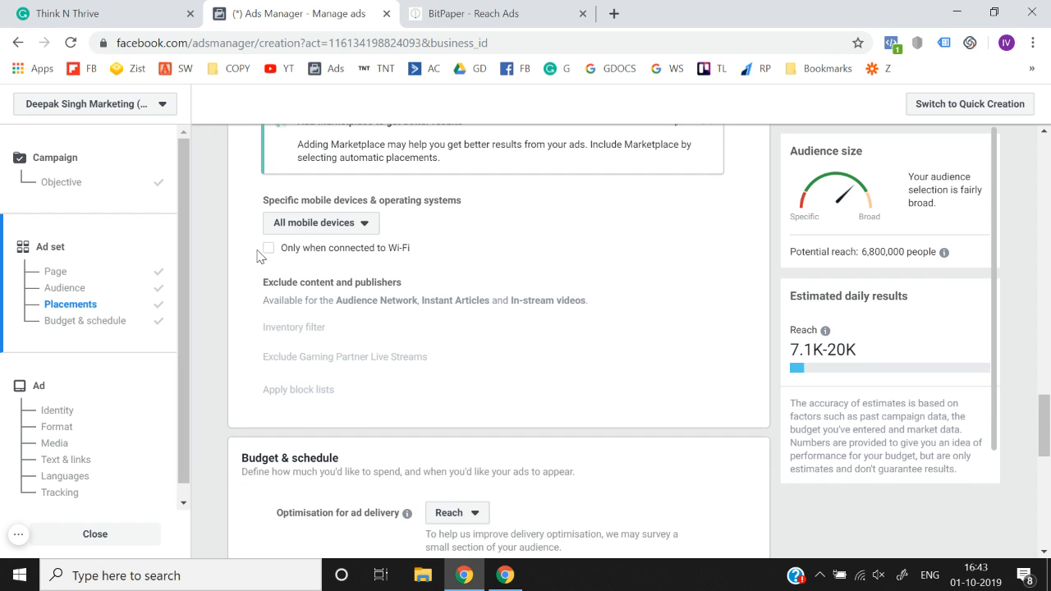
pyautogui.scroll(-1, 208, 338)
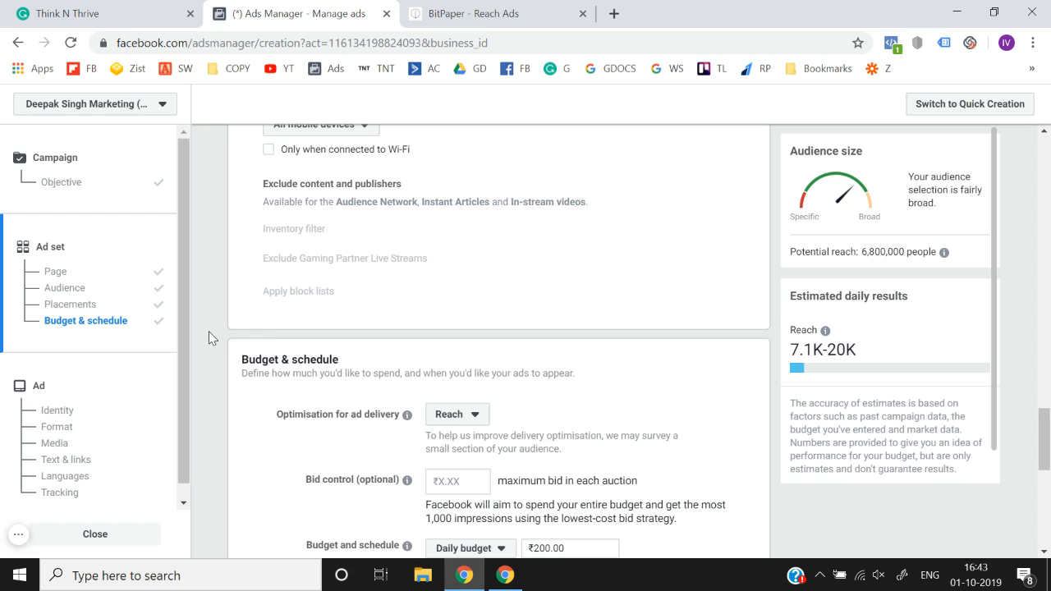
pyautogui.scroll(-1, 209, 337)
pyautogui.scroll(-1, 208, 338)
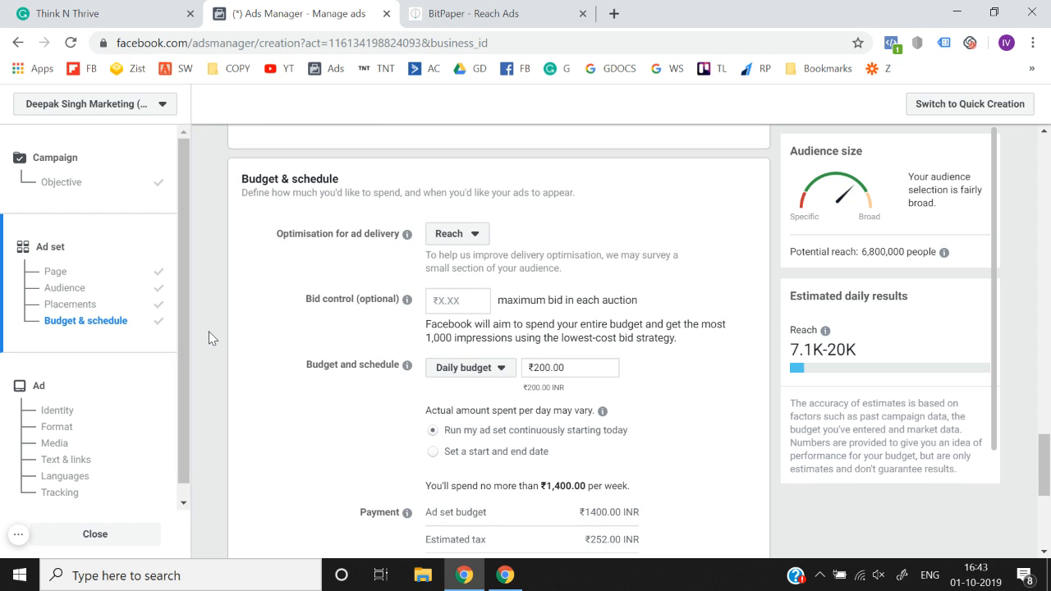
pyautogui.moveTo(278, 234); pyautogui.dragTo(402, 236)
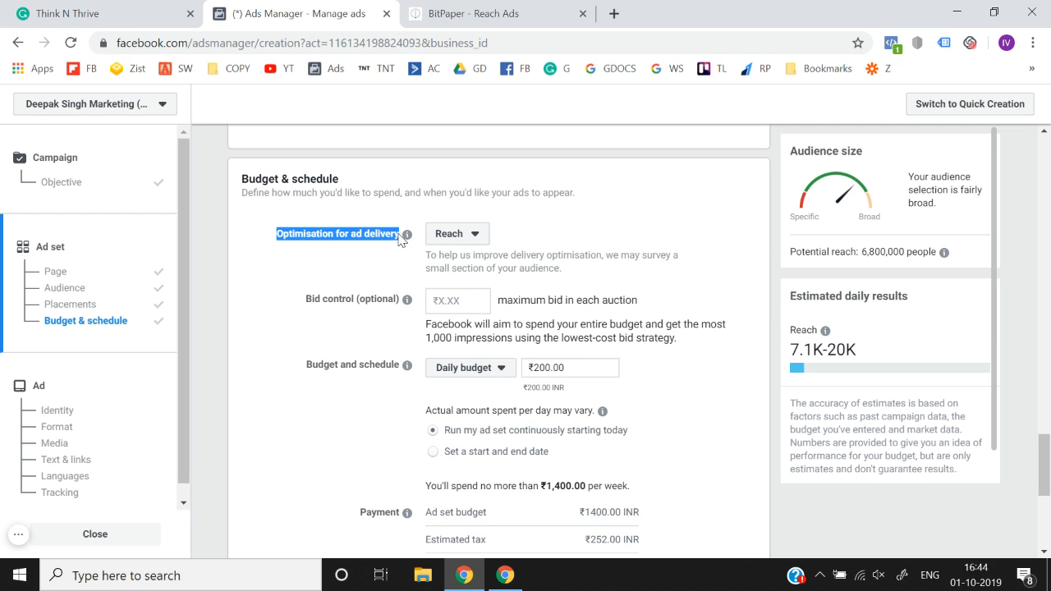
pyautogui.click(224, 263)
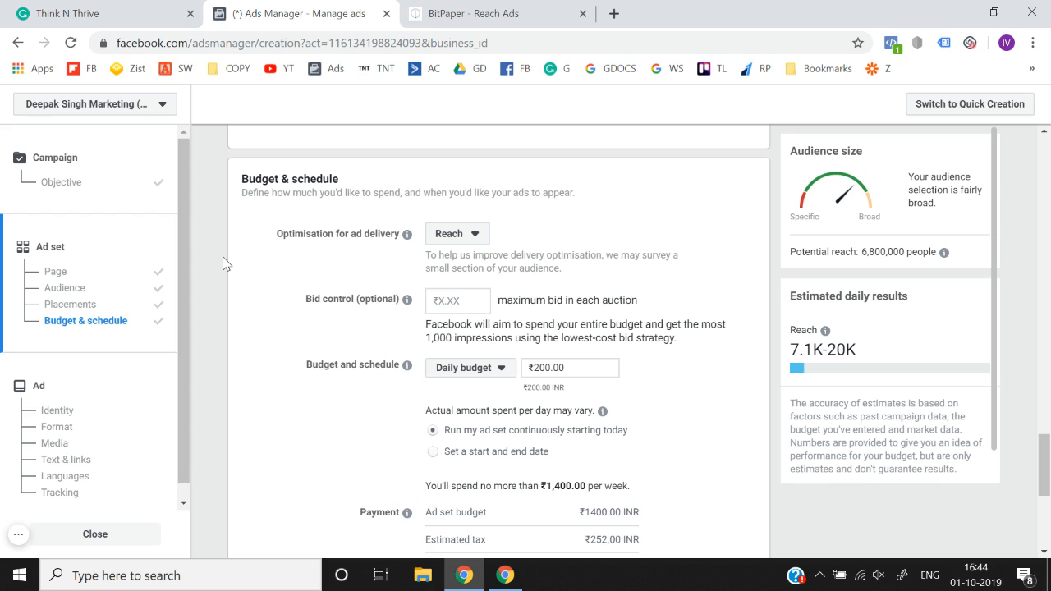
pyautogui.click(472, 234)
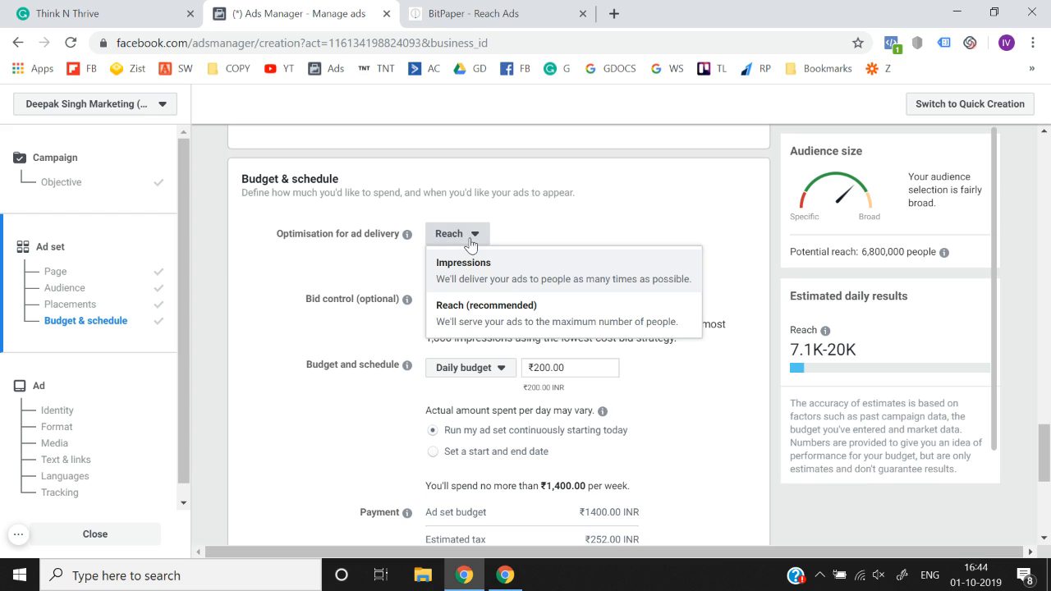
pyautogui.click(397, 259)
pyautogui.click(443, 240)
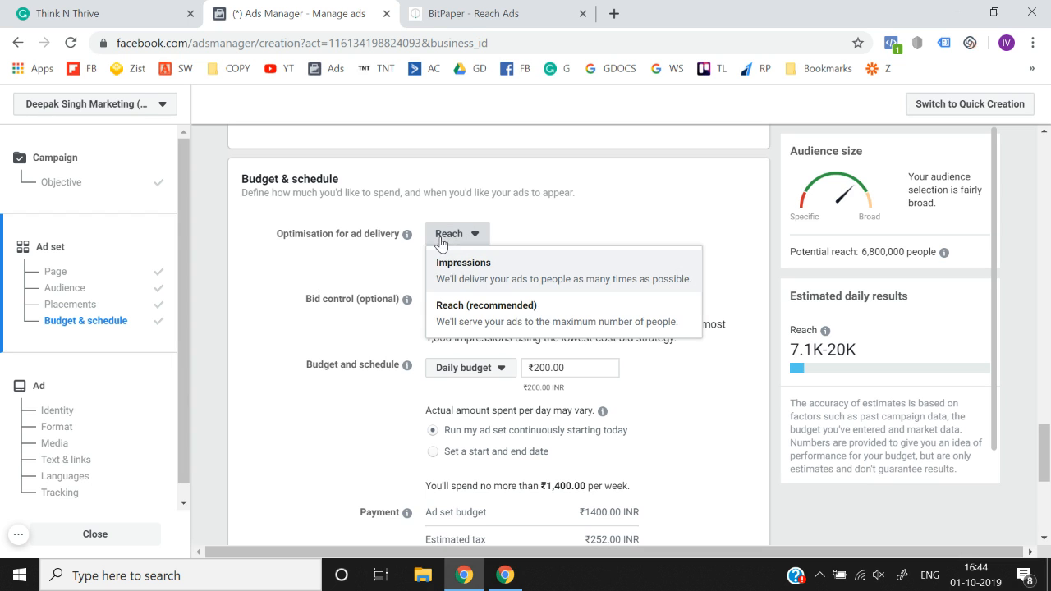
pyautogui.click(553, 327)
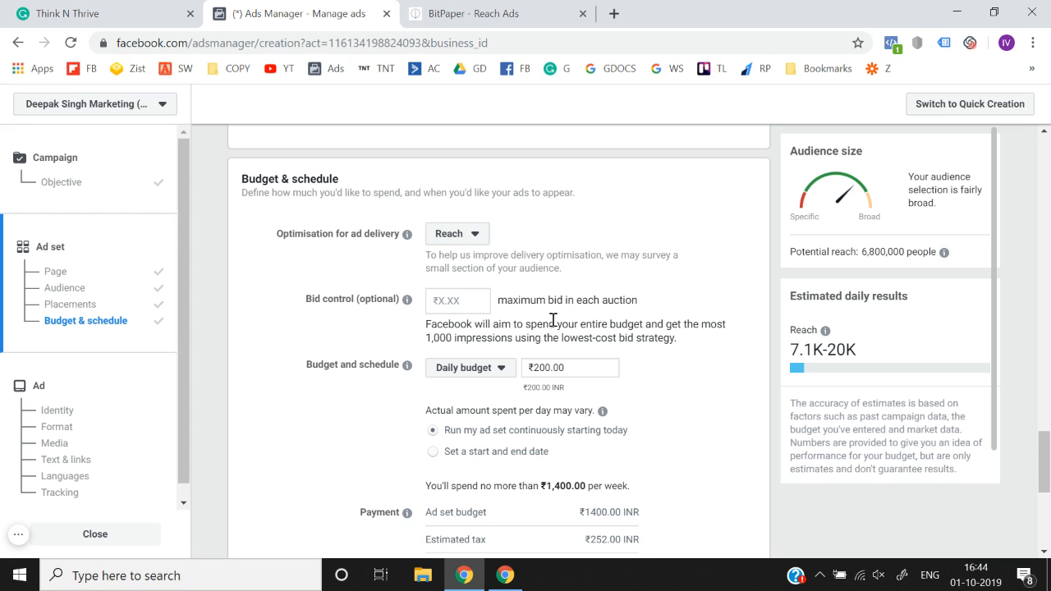
pyautogui.click(457, 236)
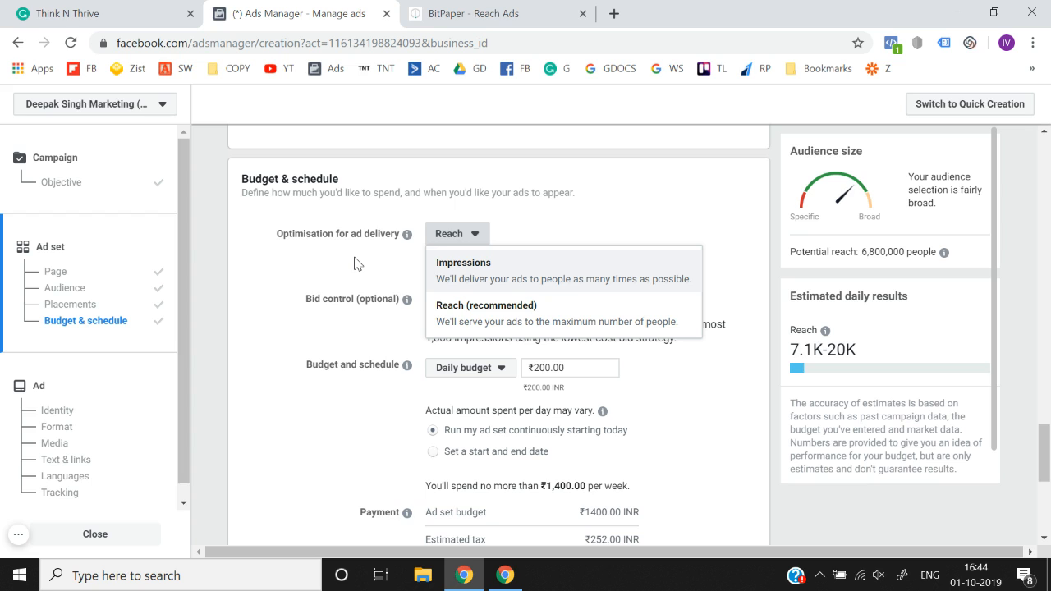
pyautogui.click(465, 310)
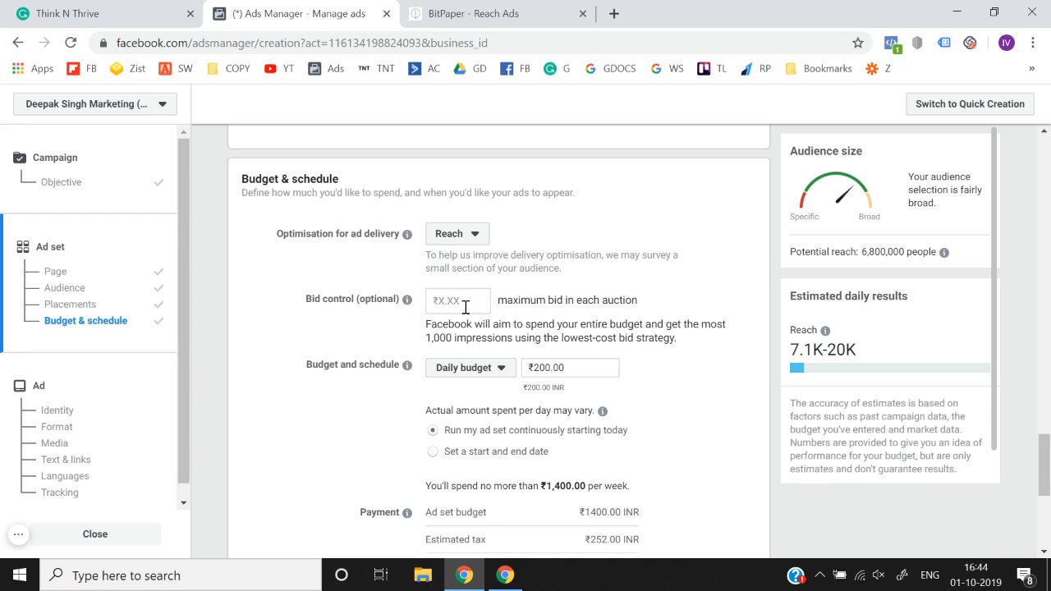
# - Set the ad set's bid control to a maximum of ₹0.50 in each auction
pyautogui.click(450, 302)
pyautogui.click(366, 338)
pyautogui.click(457, 303)
pyautogui.write('.50')
pyautogui.click(302, 350)
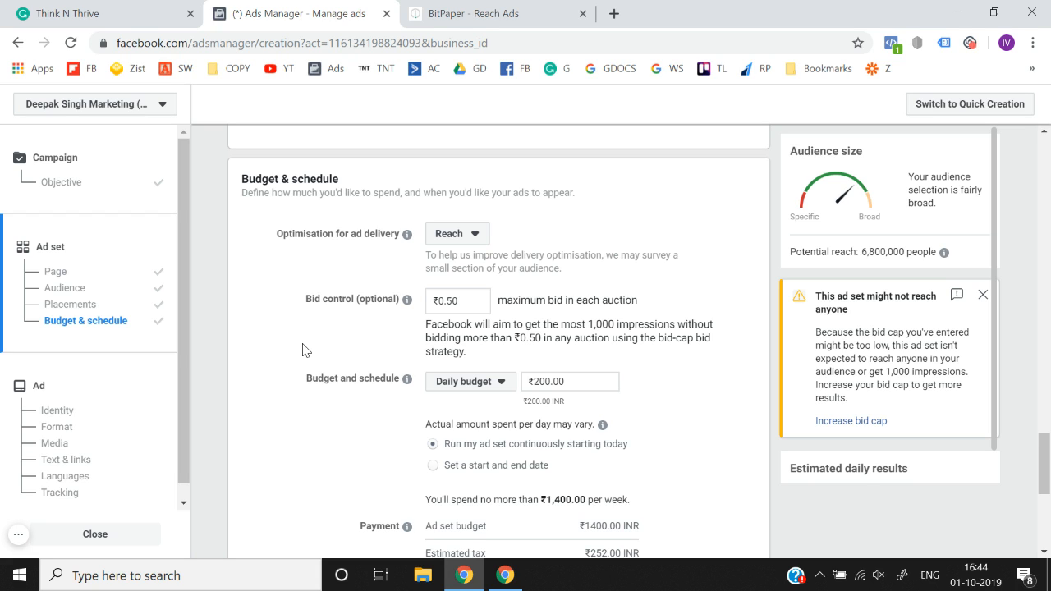
# - Raise the maximum bid in each auction to ₹4.00
pyautogui.click(462, 299)
pyautogui.hotkey('ctrl', 'a')
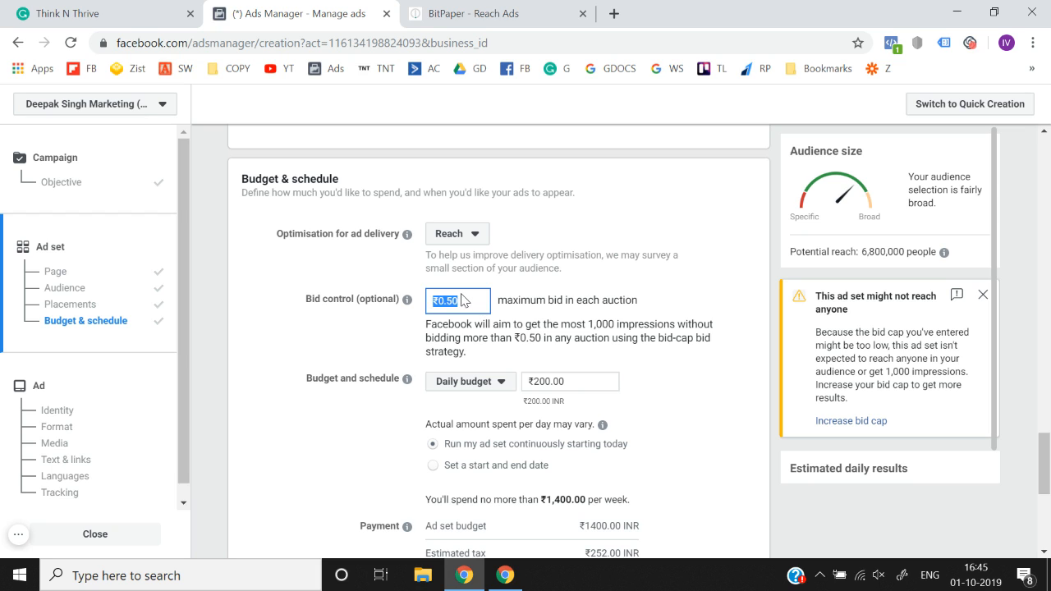
pyautogui.write('4')
pyautogui.click(336, 356)
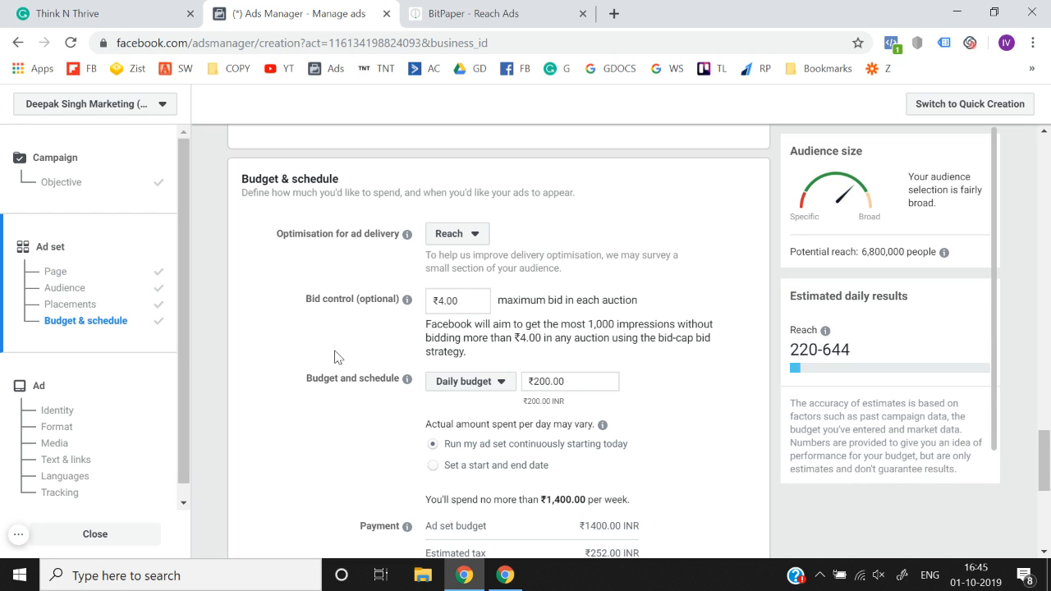
# - Clear the bid control amount so the ad set has no maximum bid
pyautogui.click(472, 302)
pyautogui.hotkey('ctrl', 'a')
pyautogui.press('BackSpace')
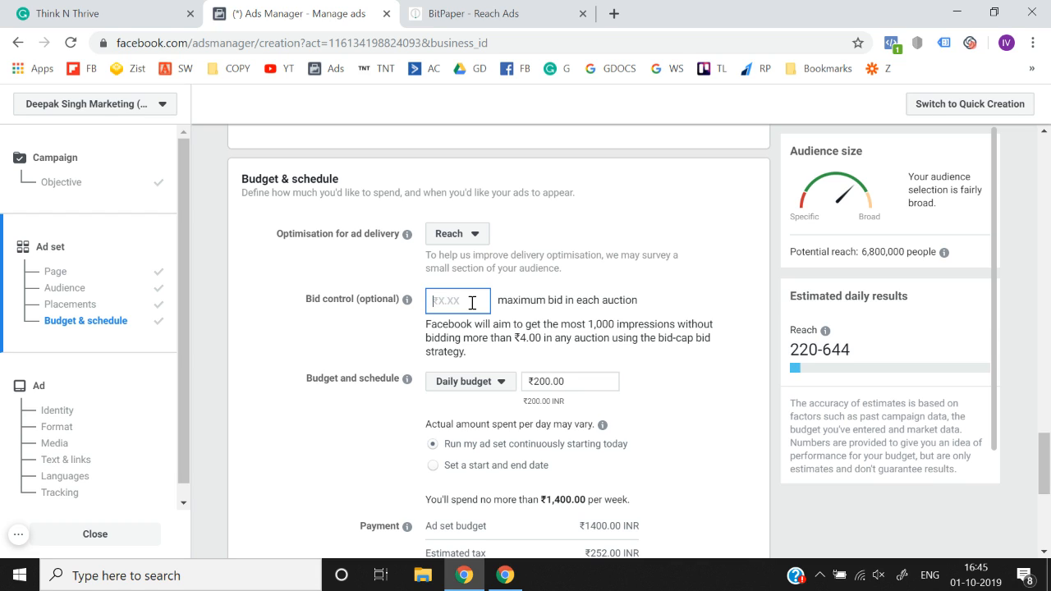
pyautogui.click(316, 297)
# - Set the ad set's daily budget to ₹100.00
pyautogui.scroll(-1, 317, 297)
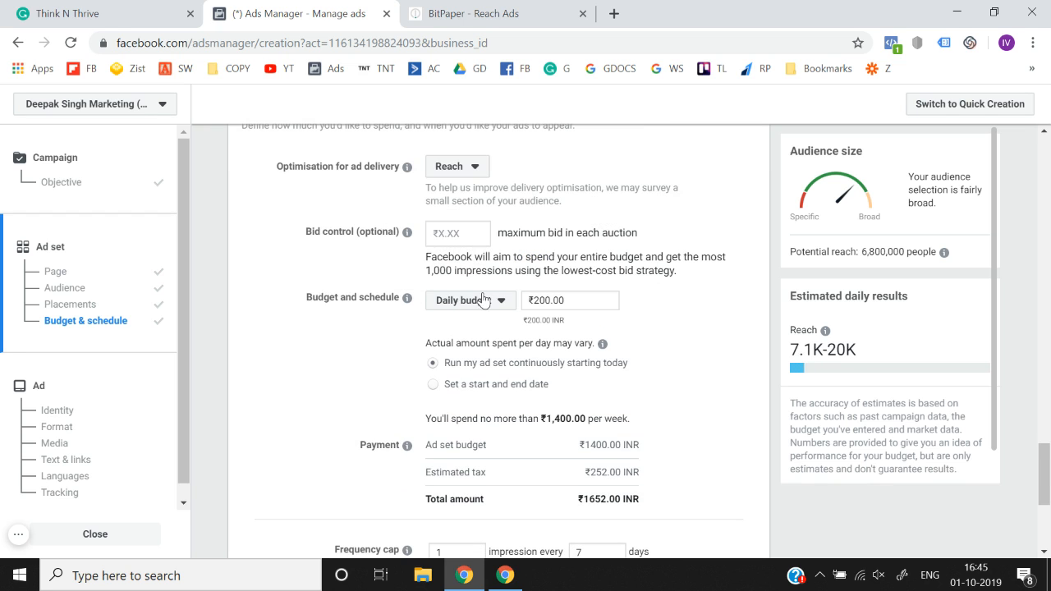
pyautogui.doubleClick(611, 299)
pyautogui.write('100')
pyautogui.click(304, 360)
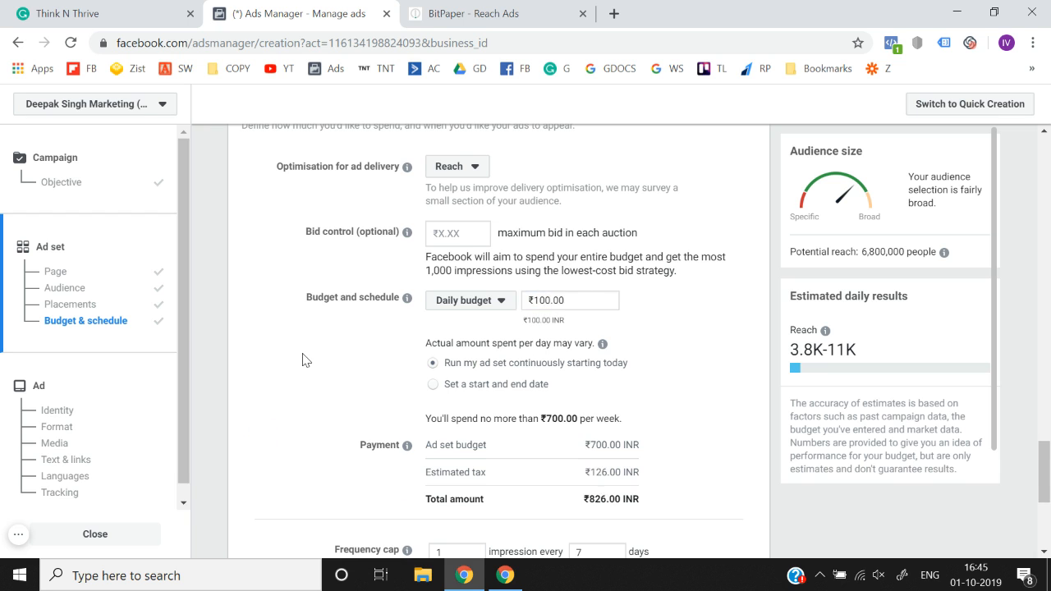
# - Check the campaign's marketing objective again and return to the ad set's budget and schedule settings
pyautogui.scroll(-2, 304, 360)
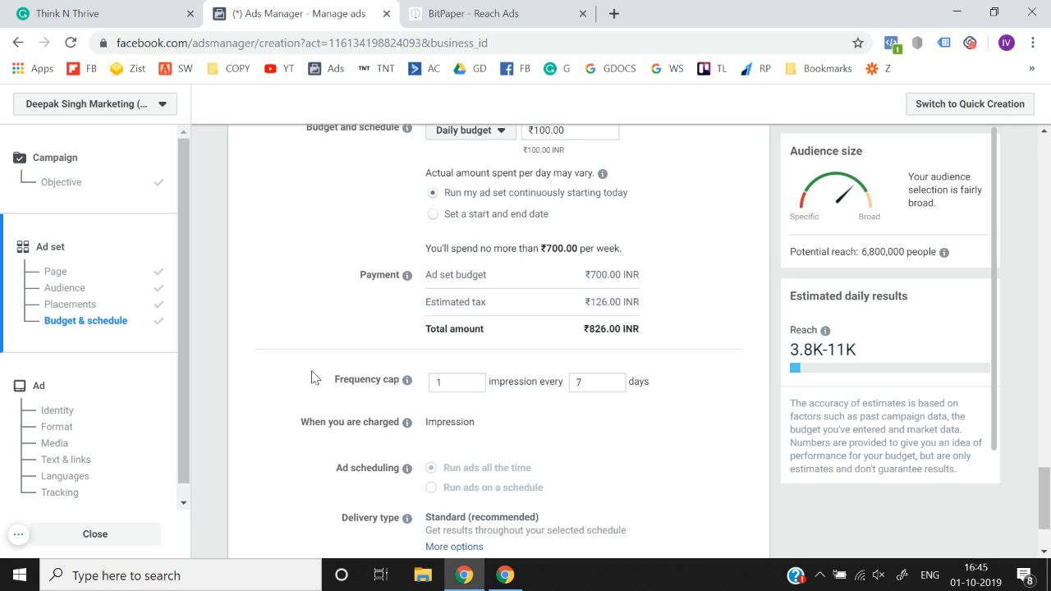
pyautogui.click(64, 182)
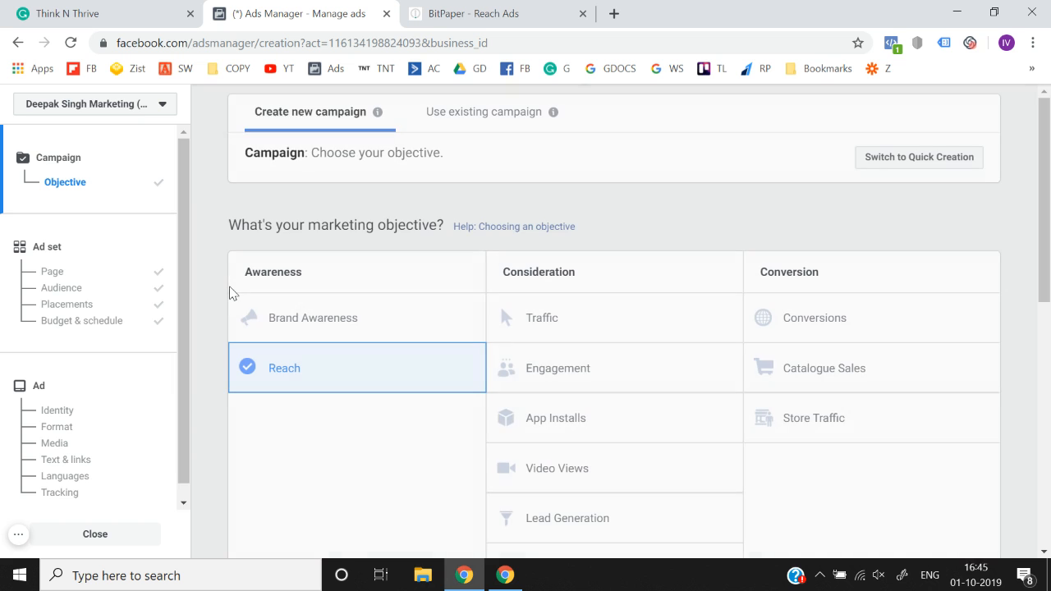
pyautogui.click(78, 321)
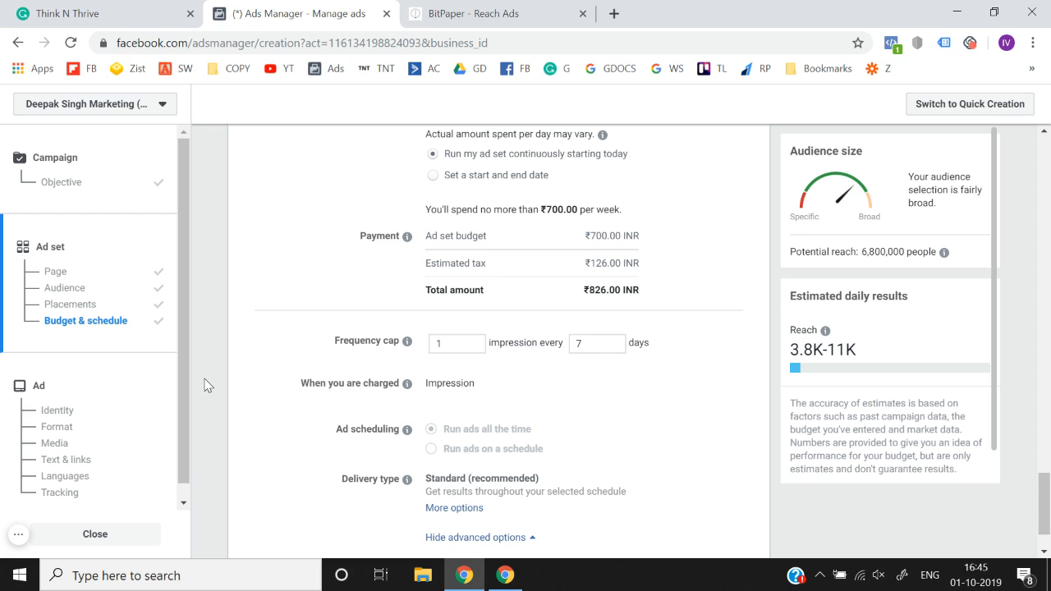
# - Set the ad set's frequency cap to 10 impressions every 2 days
pyautogui.doubleClick(445, 350)
pyautogui.write('10')
pyautogui.click(317, 332)
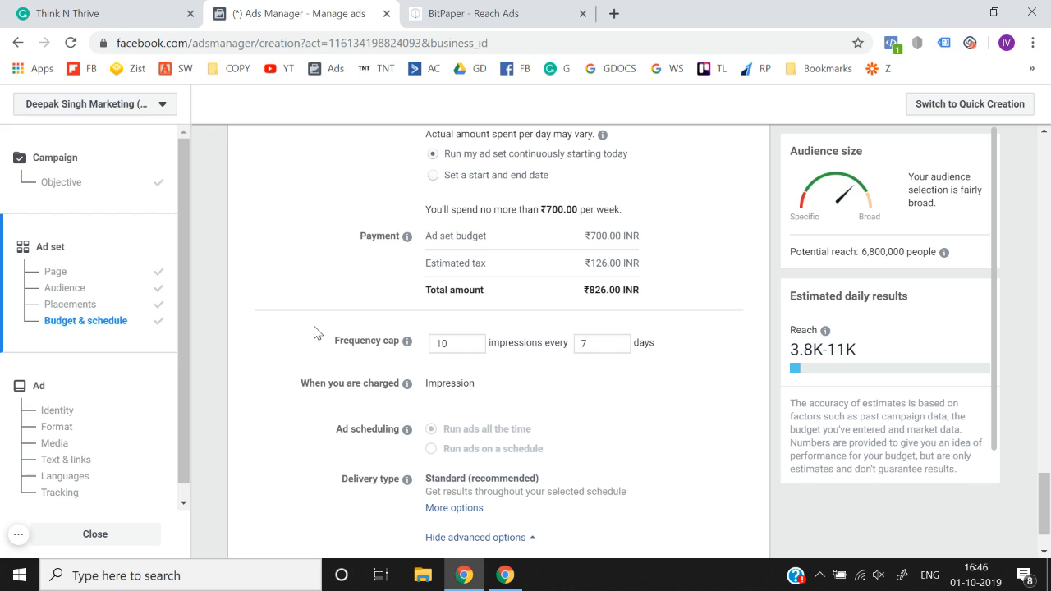
pyautogui.click(601, 345)
pyautogui.press('BackSpace')
pyautogui.write('2')
pyautogui.click(292, 357)
pyautogui.scroll(-1, 292, 357)
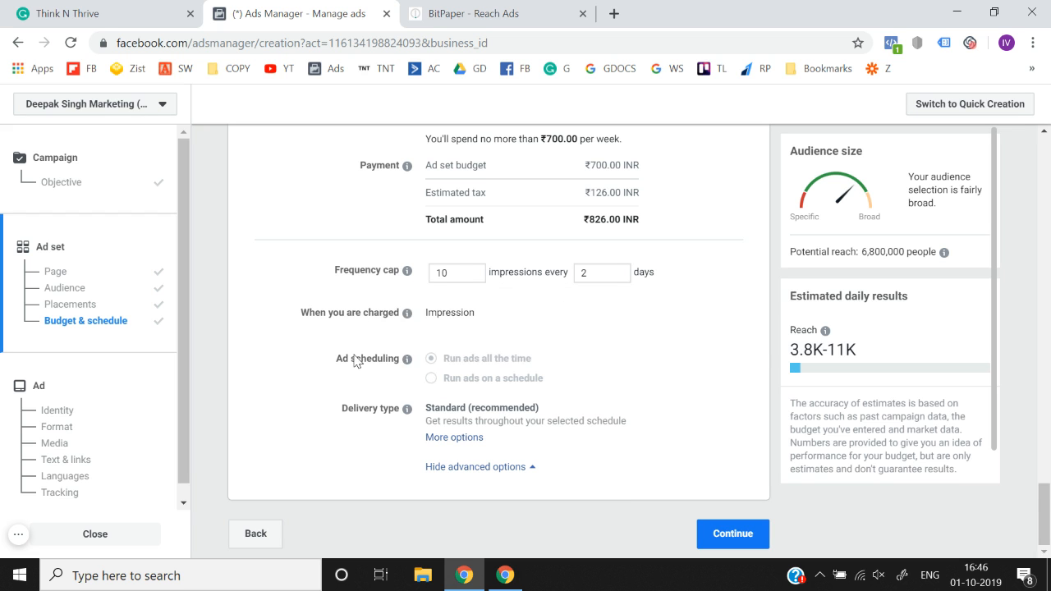
# - Switch the ad set's schedule to a set start and end date, from 1/10/2019 to 1/11/2019
pyautogui.scroll(3, 358, 361)
pyautogui.scroll(10, 357, 361)
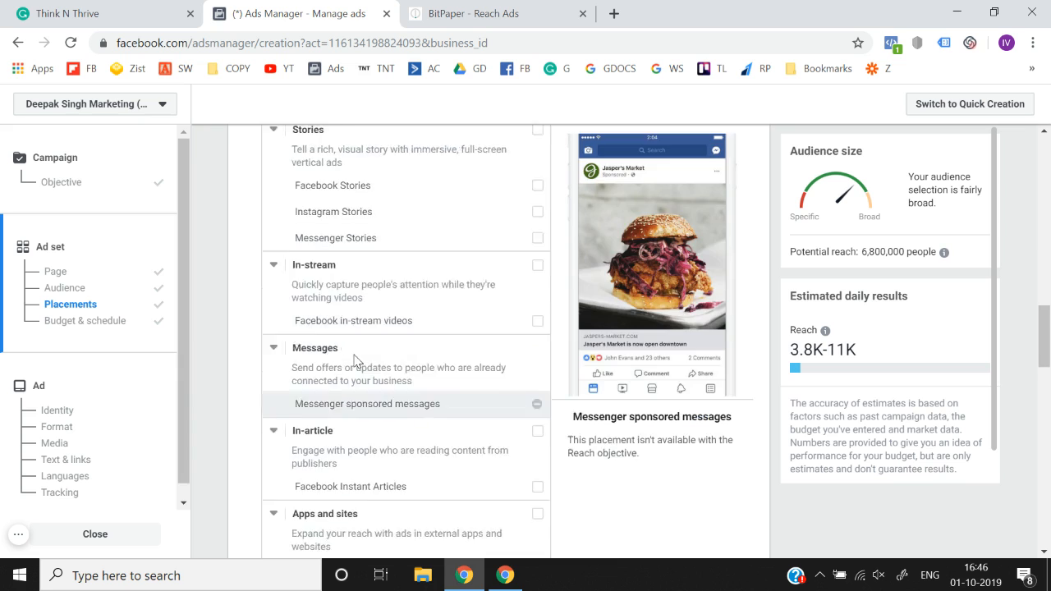
pyautogui.scroll(10, 358, 361)
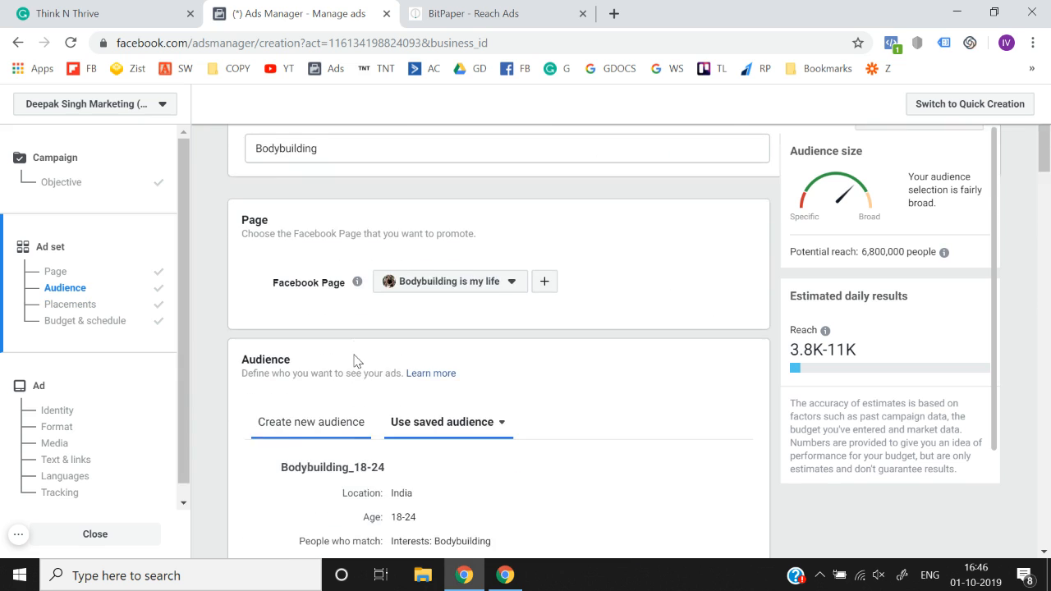
pyautogui.scroll(-15, 357, 361)
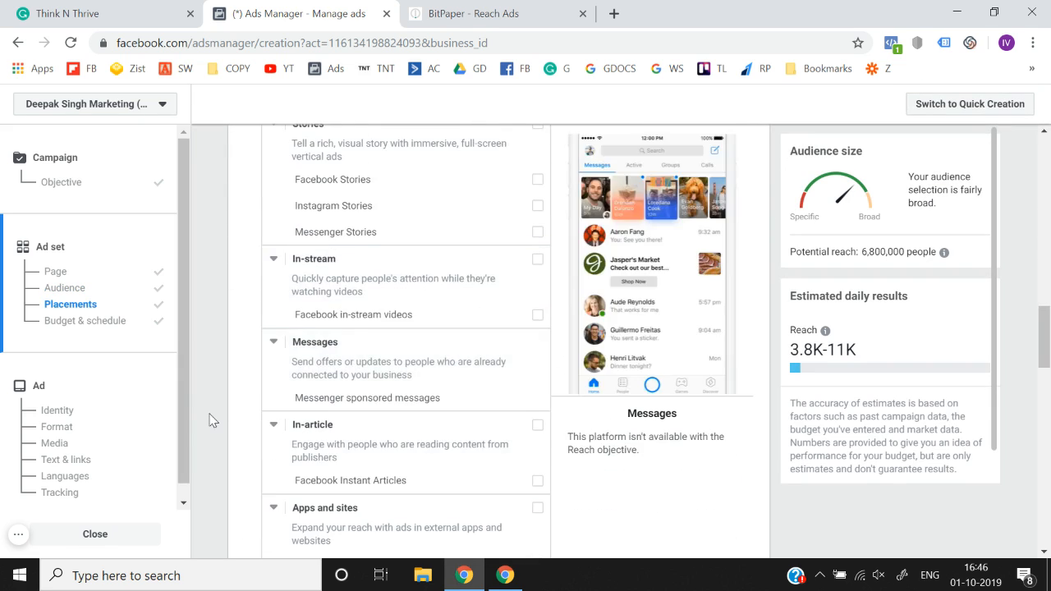
pyautogui.scroll(-7, 208, 419)
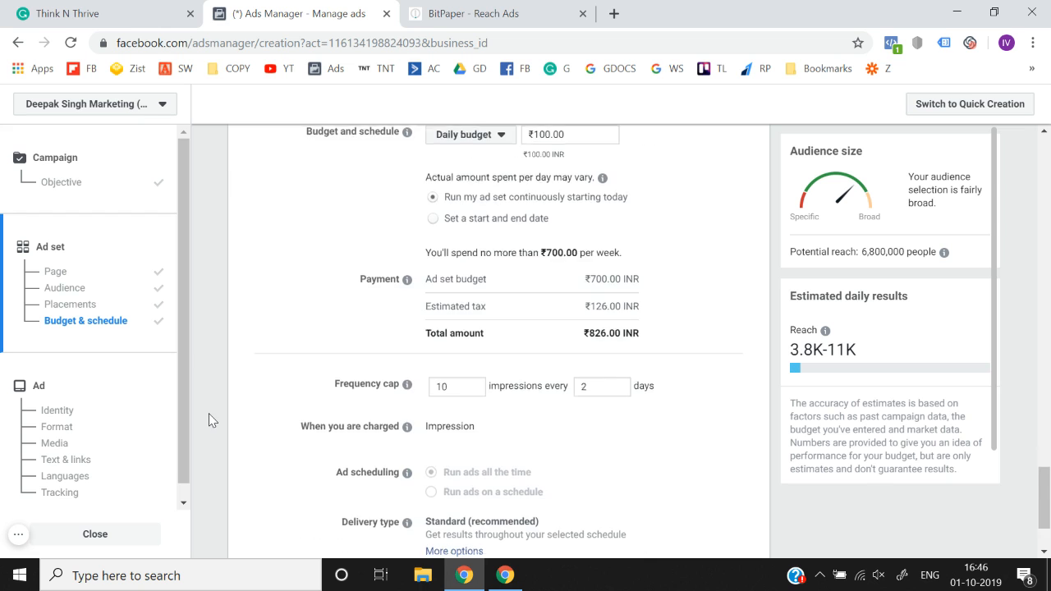
pyautogui.scroll(1, 404, 245)
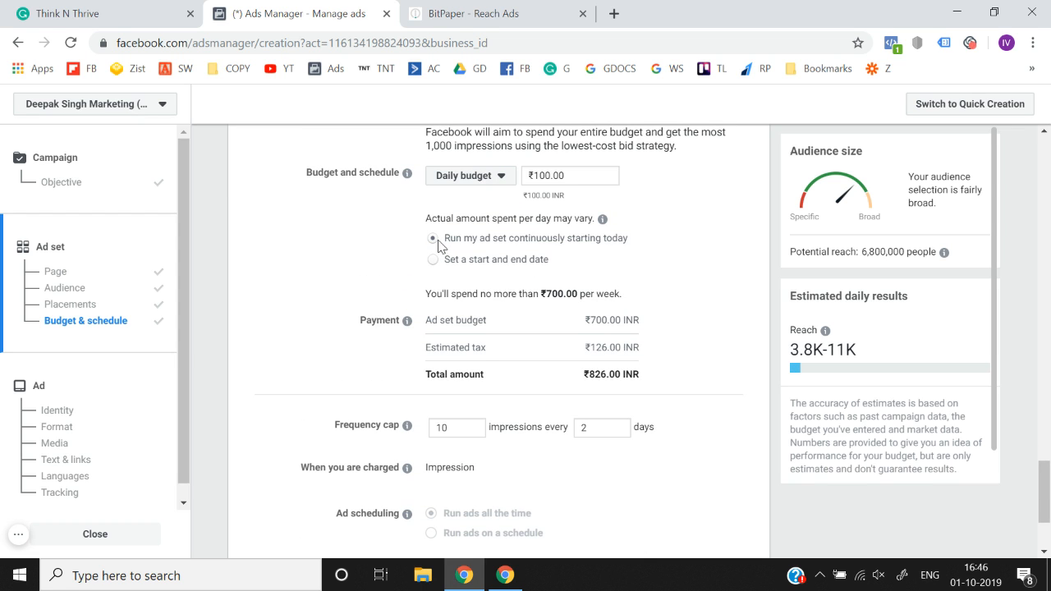
pyautogui.click(433, 260)
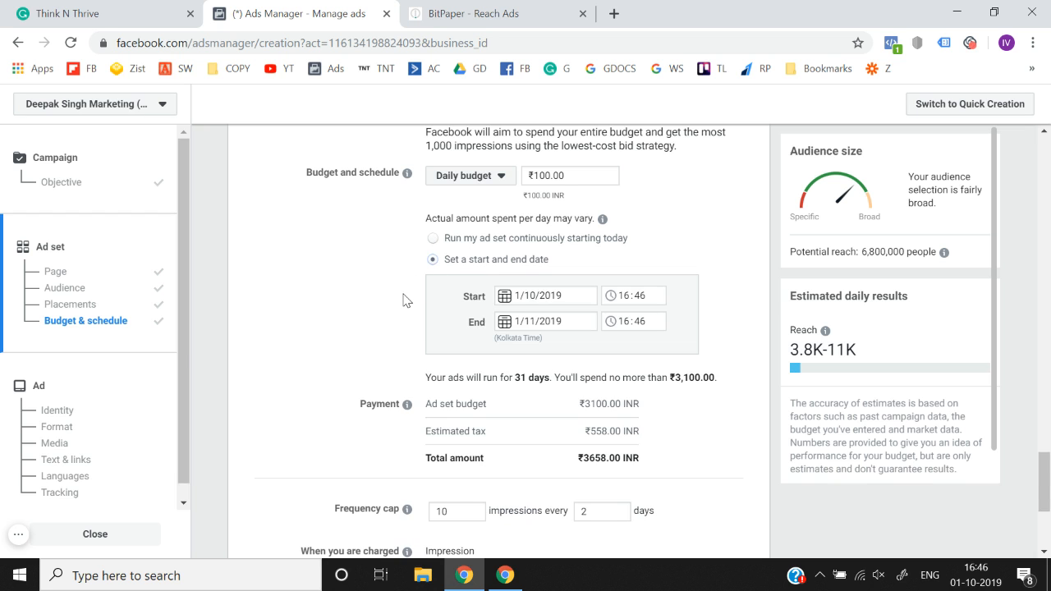
pyautogui.scroll(-3, 403, 300)
pyautogui.scroll(5, 403, 328)
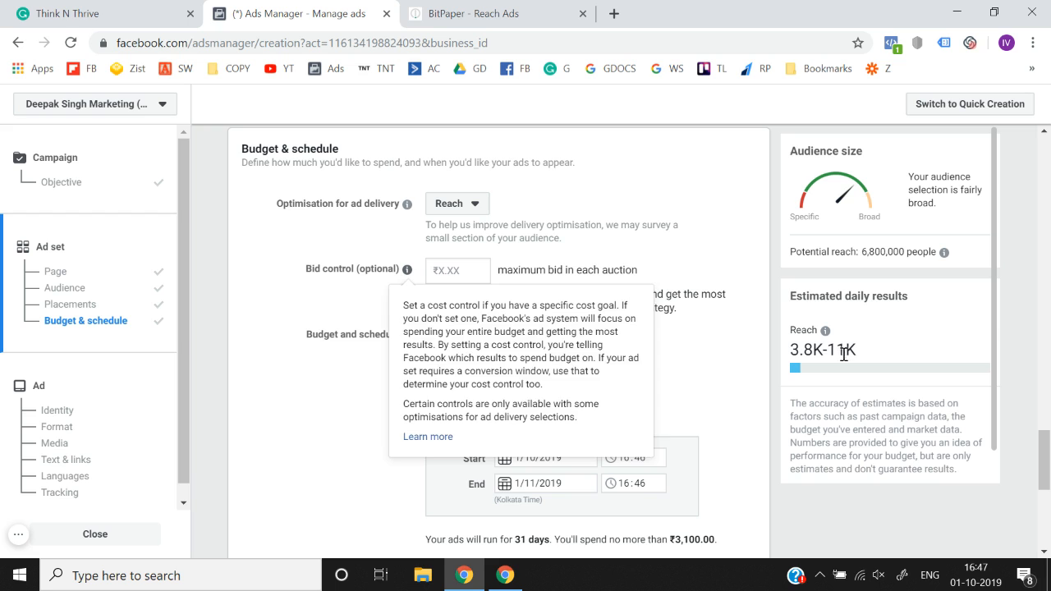
# - Change the ad set's budget type to lifetime budget and set the amount to ₹400.00
pyautogui.click(468, 349)
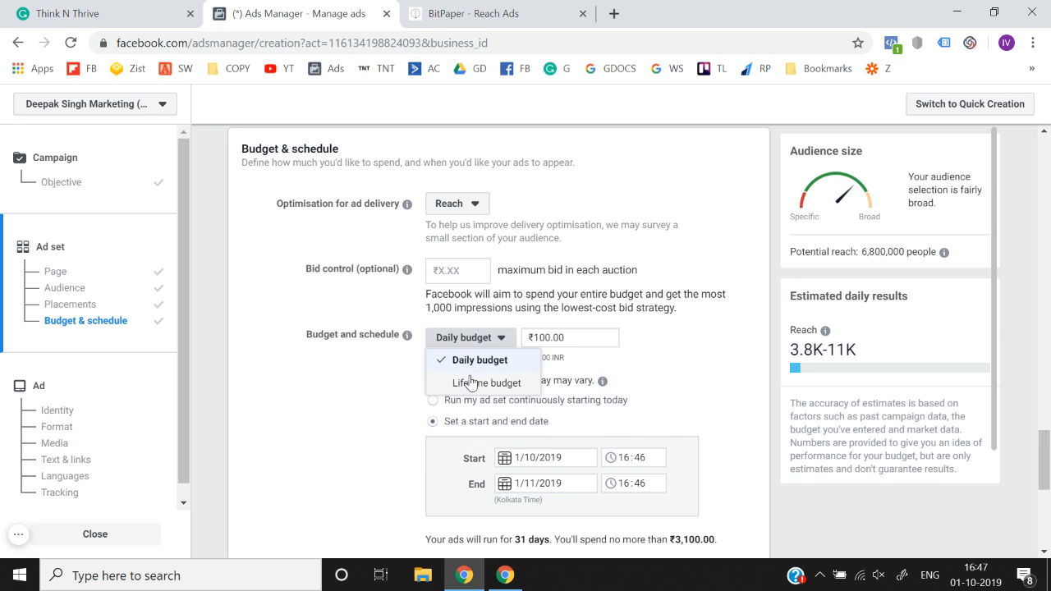
pyautogui.click(470, 381)
pyautogui.tripleClick(605, 338)
pyautogui.write('400')
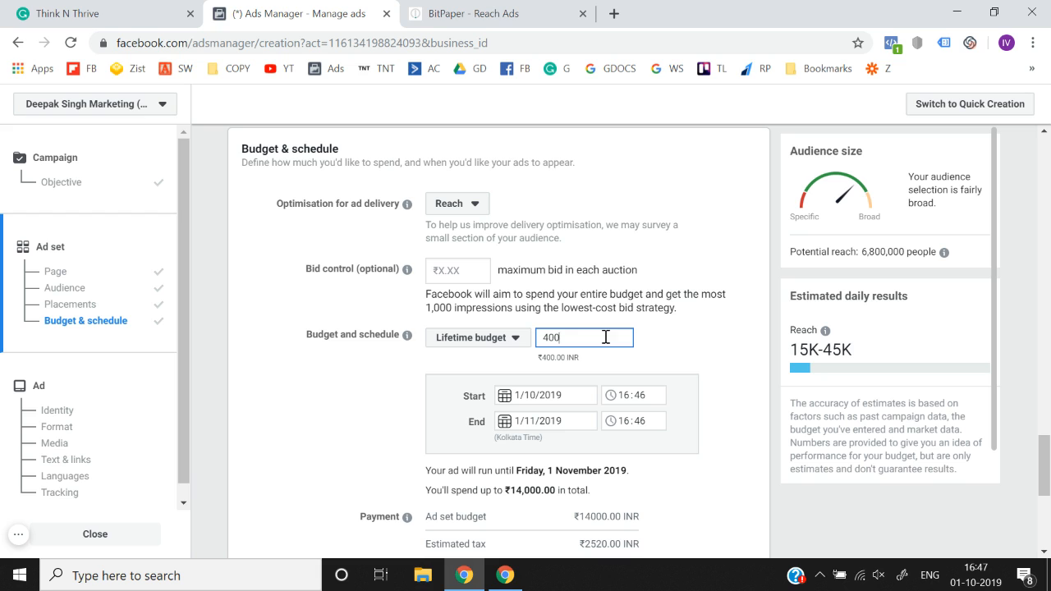
pyautogui.click(730, 349)
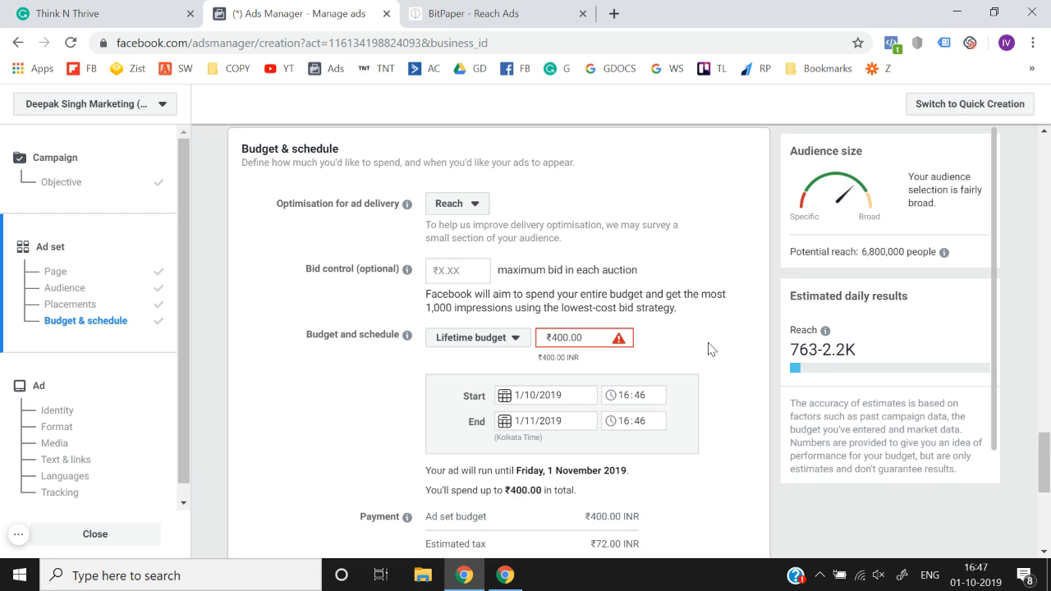
# - Set the ad set's lifetime budget to ₹1,240.00
pyautogui.tripleClick(601, 337)
pyautogui.write('1249')
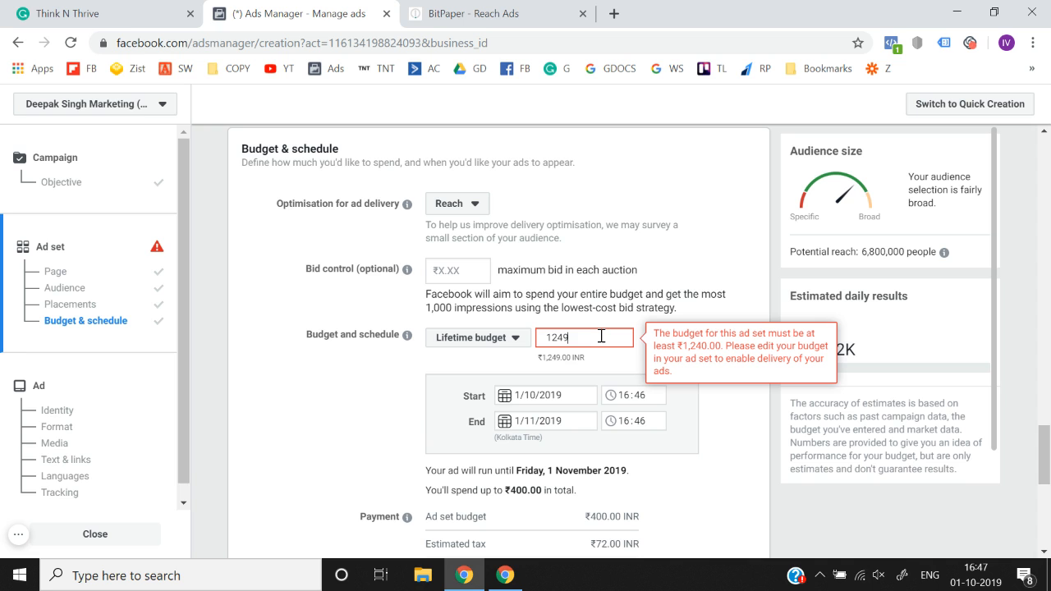
pyautogui.press('BackSpace')
pyautogui.write('0')
pyautogui.click(366, 400)
# - Set the ad scheduling option to run ads on a schedule
pyautogui.scroll(-1, 365, 399)
pyautogui.scroll(-3, 364, 398)
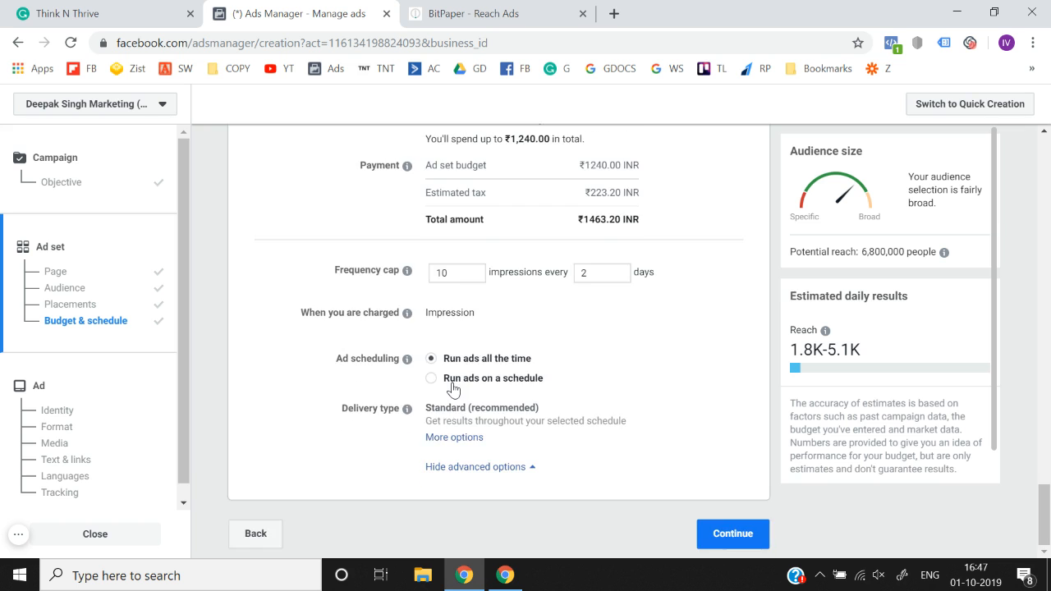
pyautogui.scroll(5, 453, 389)
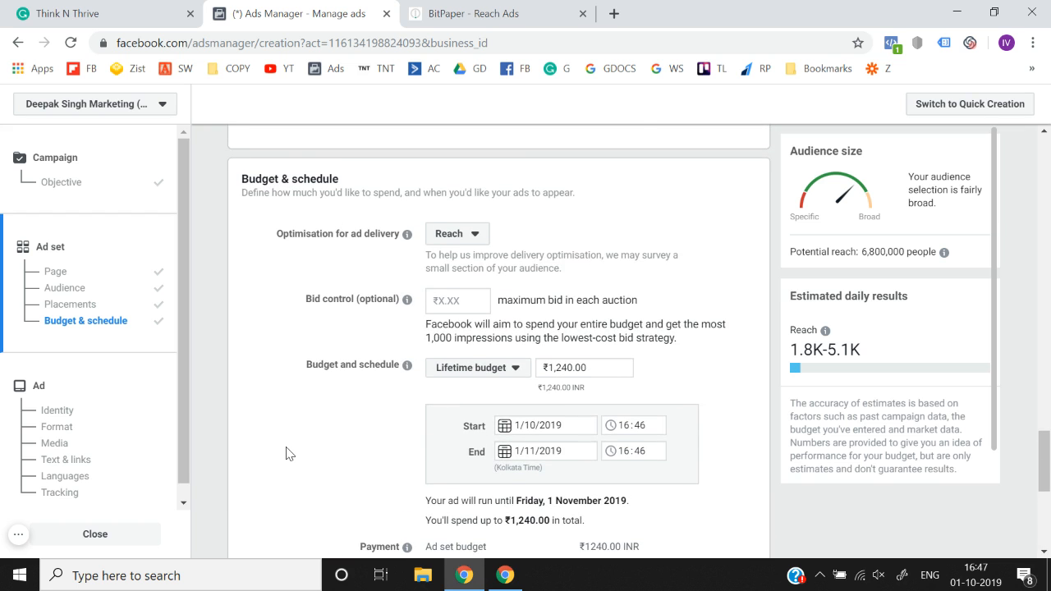
pyautogui.scroll(-3, 286, 453)
pyautogui.scroll(2, 320, 423)
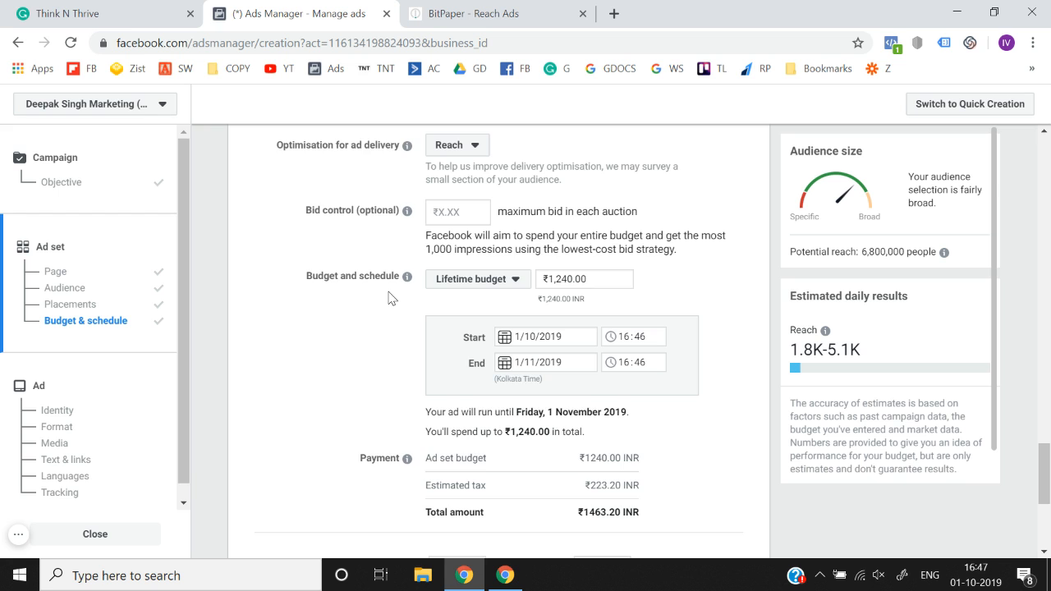
pyautogui.scroll(-3, 389, 298)
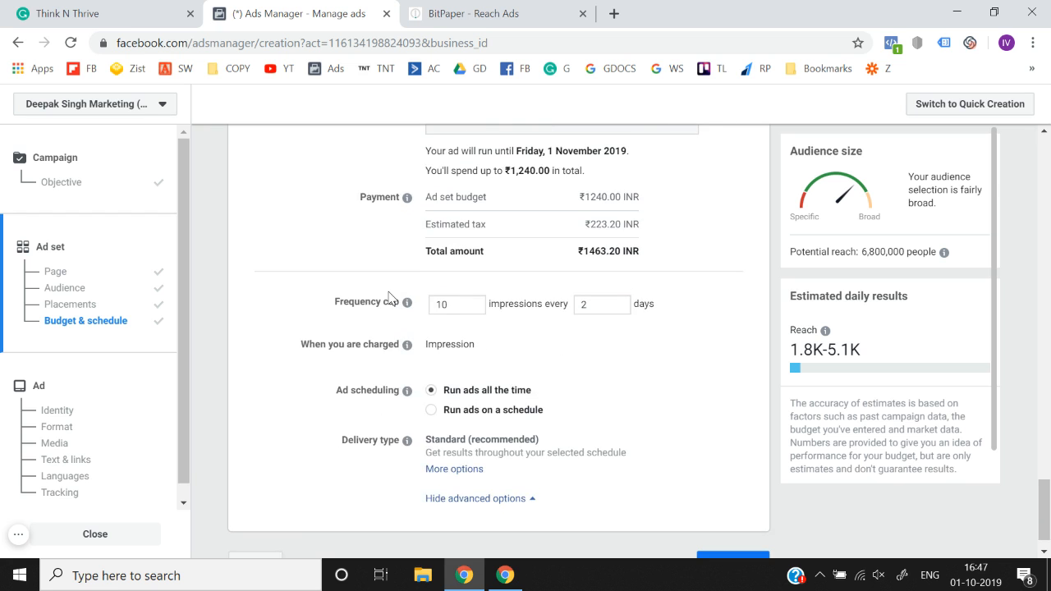
pyautogui.scroll(2, 389, 298)
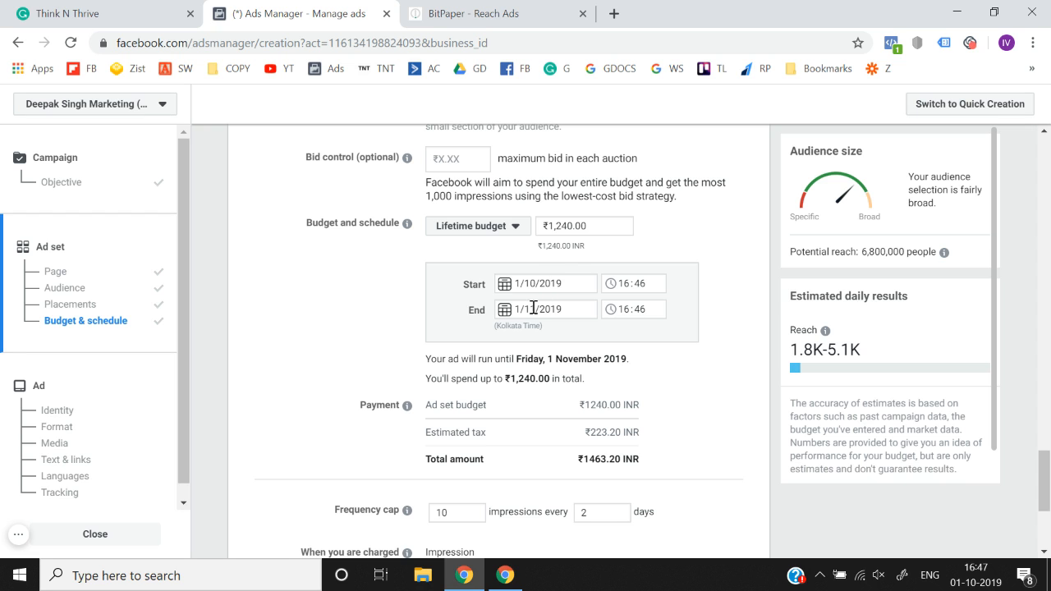
pyautogui.scroll(-3, 533, 307)
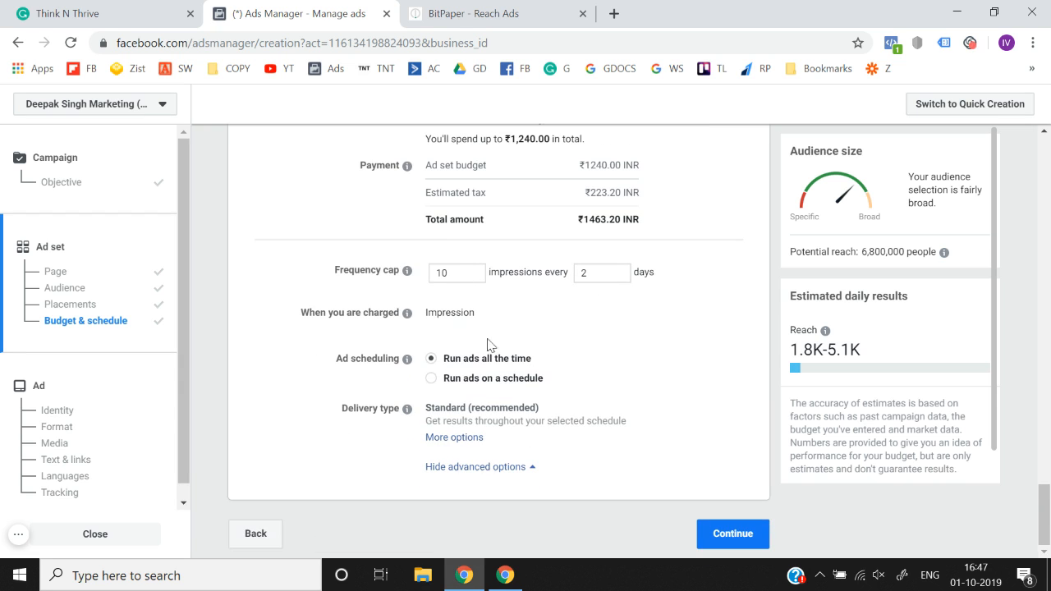
pyautogui.click(430, 379)
pyautogui.scroll(-3, 429, 383)
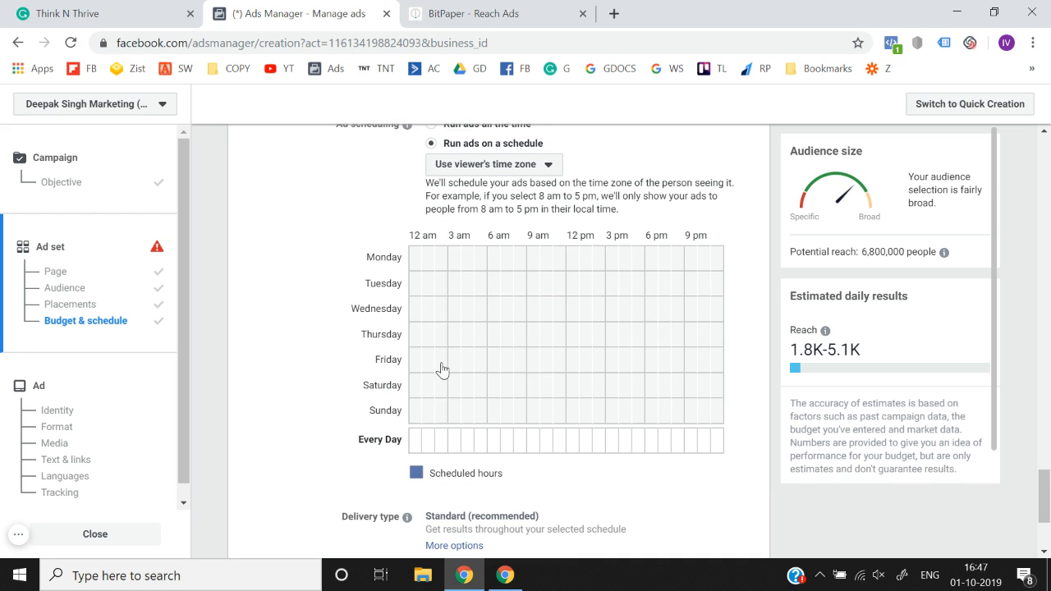
# - Schedule the ads on Monday for the hours starting at 12 am, 3 am, 9 am, 3 pm and 9 pm
pyautogui.click(418, 265)
pyautogui.click(454, 267)
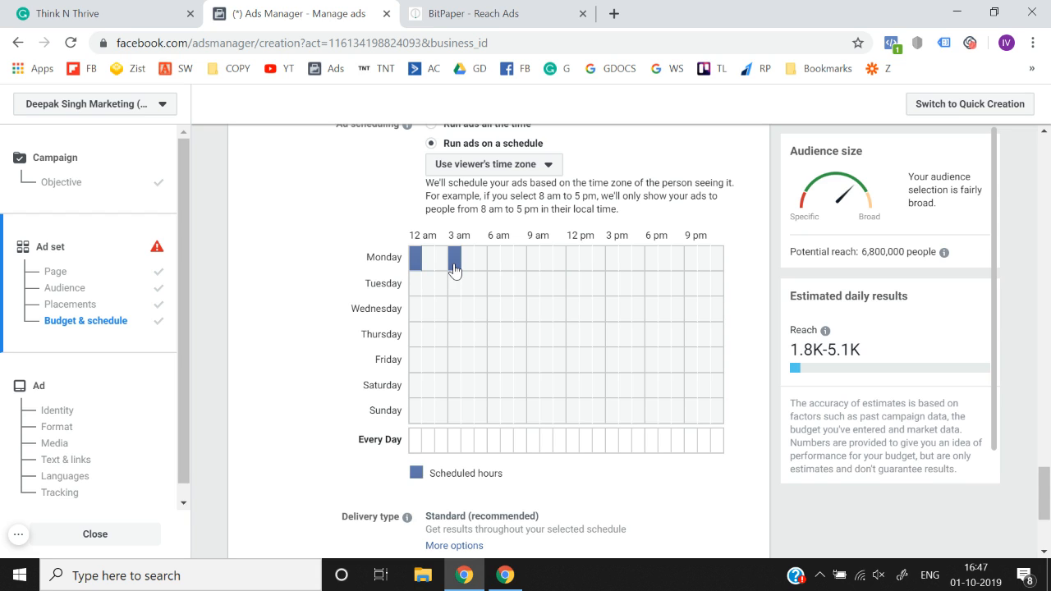
pyautogui.click(533, 265)
pyautogui.click(610, 267)
pyautogui.click(692, 264)
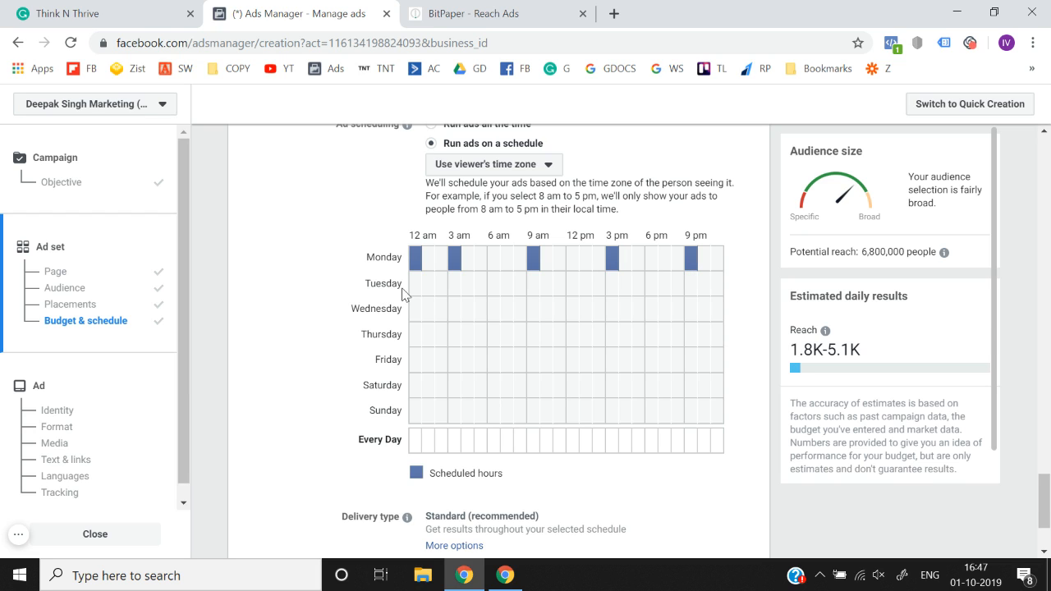
# - Schedule the ads on Tuesday at 1 am and 7 am, and on Thursday at 12 am and 10 am
pyautogui.click(426, 289)
pyautogui.click(505, 292)
pyautogui.click(414, 340)
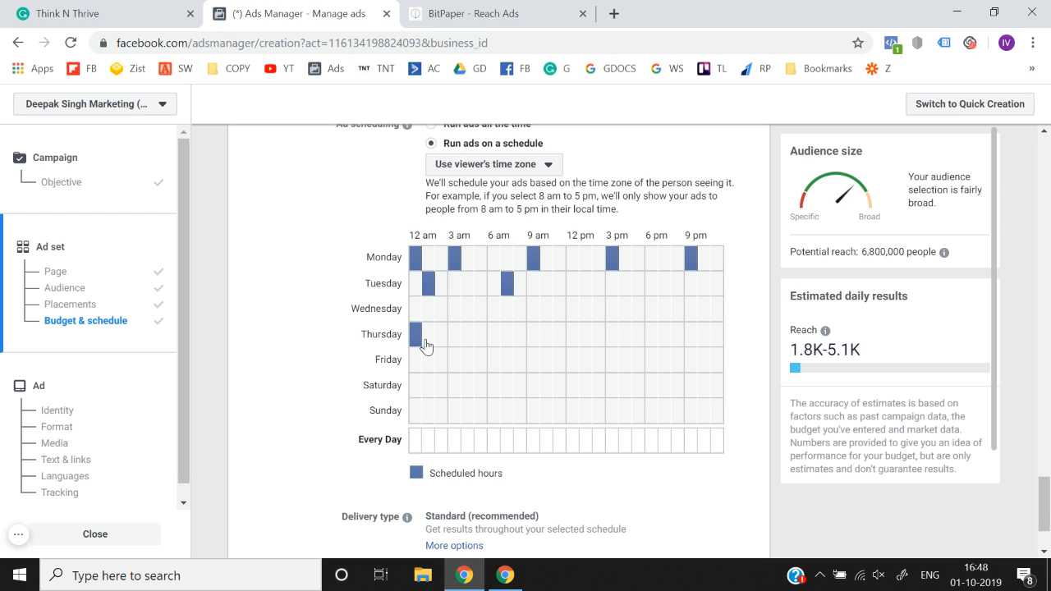
pyautogui.click(547, 341)
# - Show the delivery type options, keep Standard delivery, and continue to the ad setup
pyautogui.scroll(-2, 548, 347)
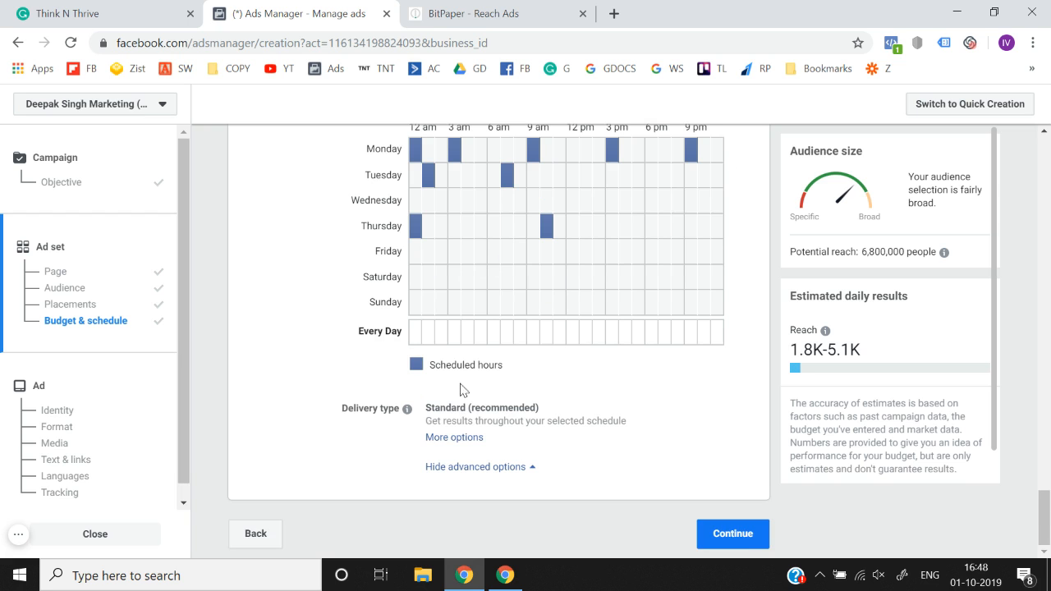
pyautogui.click(459, 436)
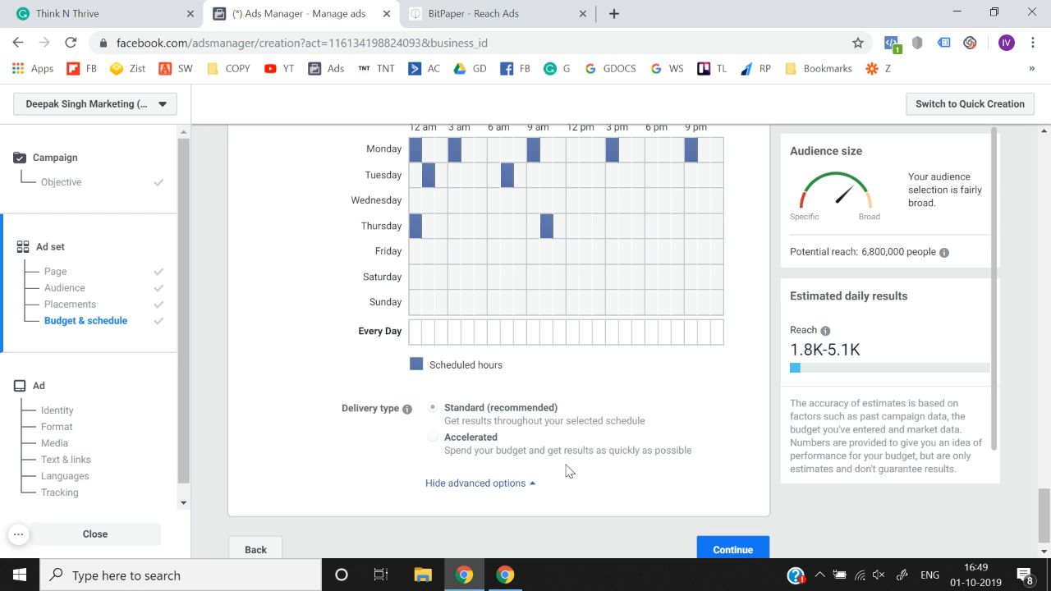
pyautogui.scroll(-1, 555, 465)
pyautogui.click(723, 532)
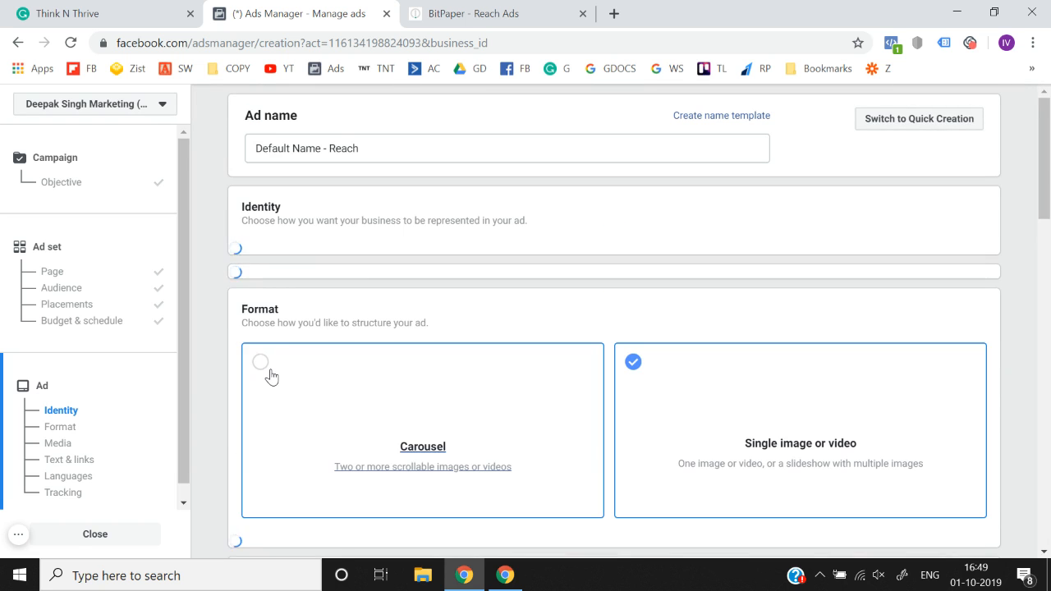
# - Rename the ad as Image 1
pyautogui.click(388, 153)
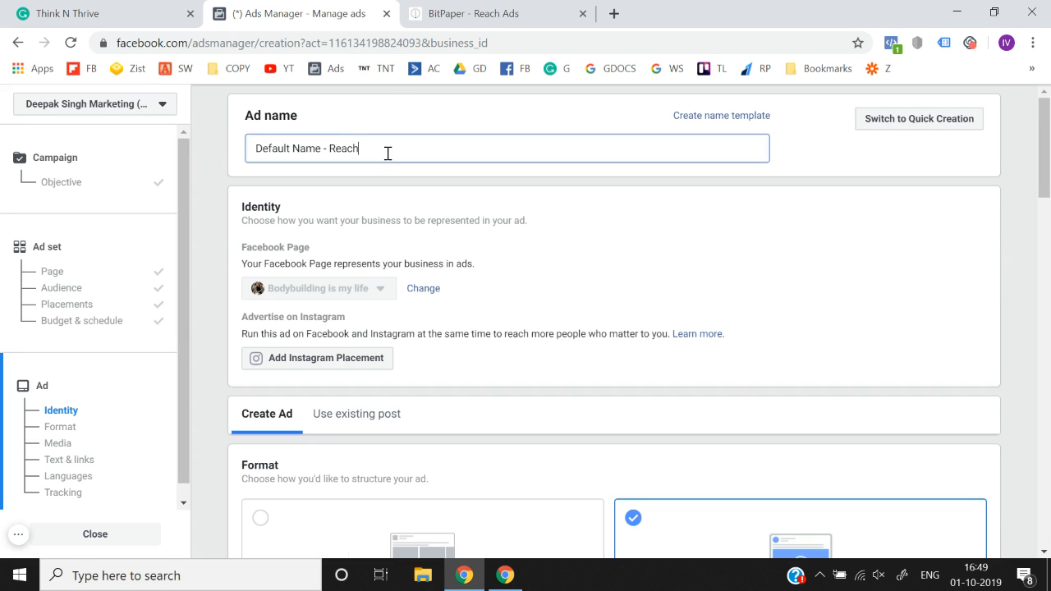
pyautogui.hotkey('ctrl', 'a')
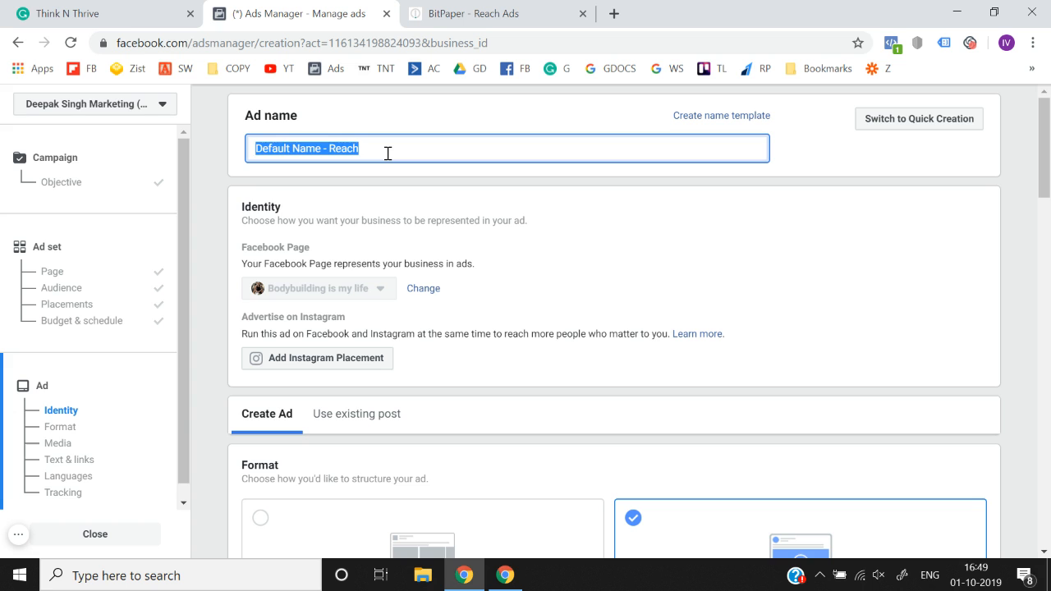
pyautogui.write('Image 1')
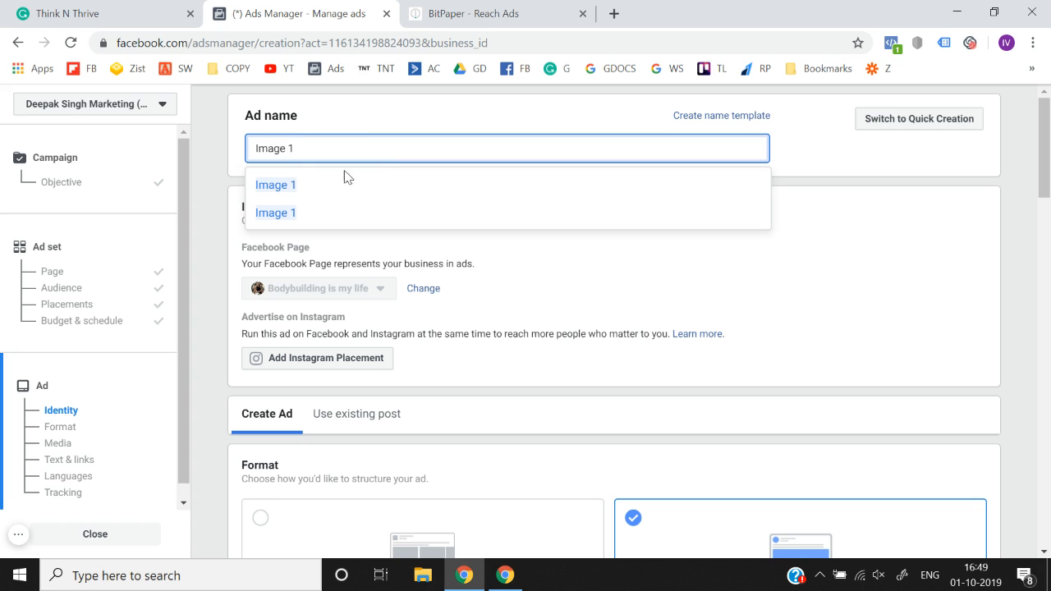
pyautogui.click(230, 206)
# - Choose Carousel as the ad's format
pyautogui.scroll(-2, 230, 207)
pyautogui.scroll(-1, 234, 229)
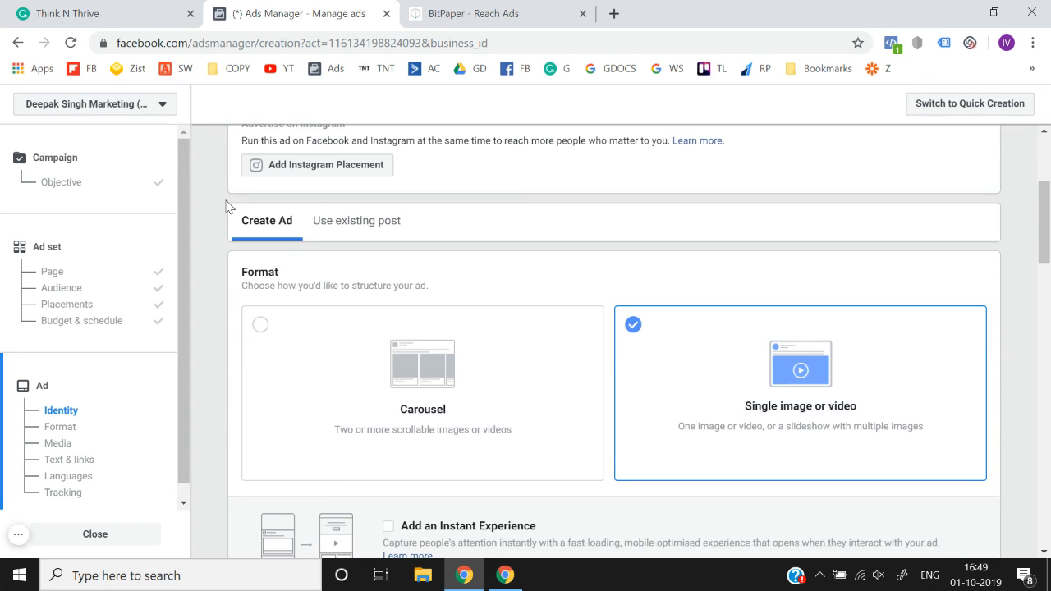
pyautogui.scroll(-1, 219, 362)
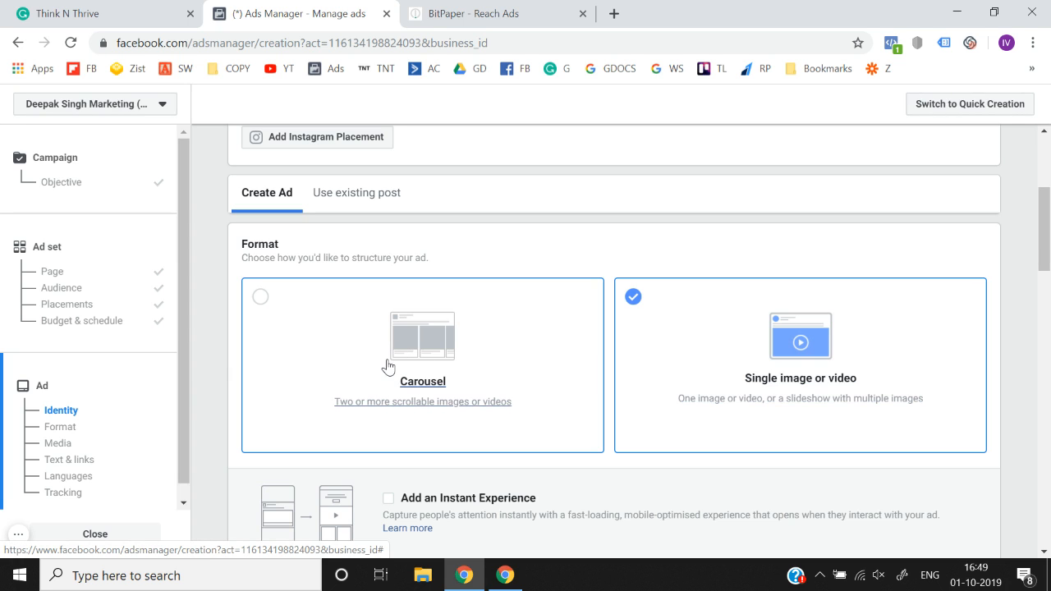
pyautogui.click(388, 366)
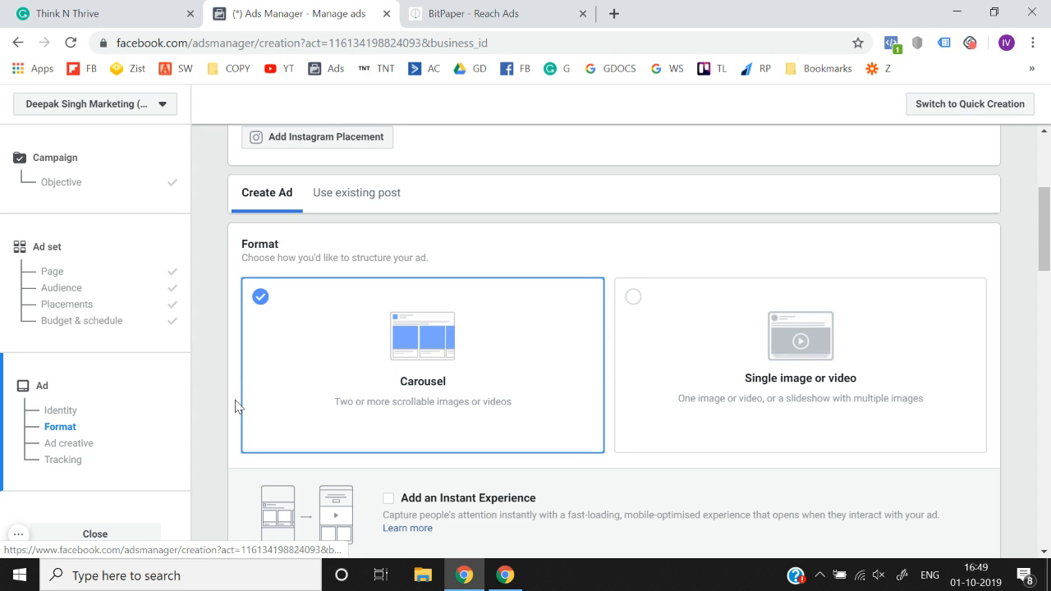
# - Browse the Page's existing posts available for the ad, dismiss the list without selecting one, and return to creating a new ad
pyautogui.click(356, 194)
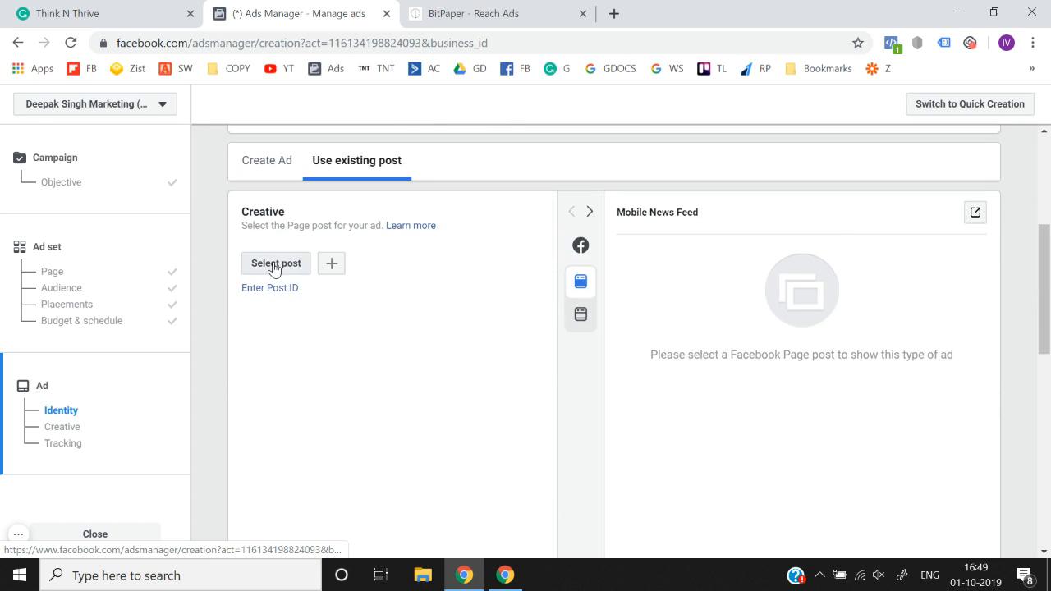
pyautogui.click(275, 264)
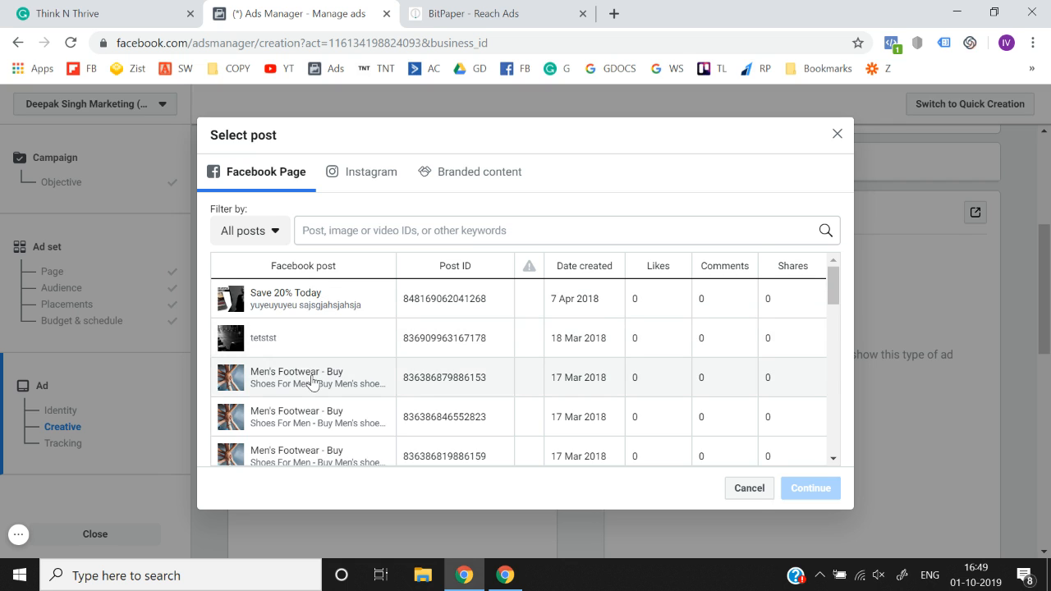
pyautogui.scroll(-5, 313, 381)
pyautogui.scroll(6, 312, 381)
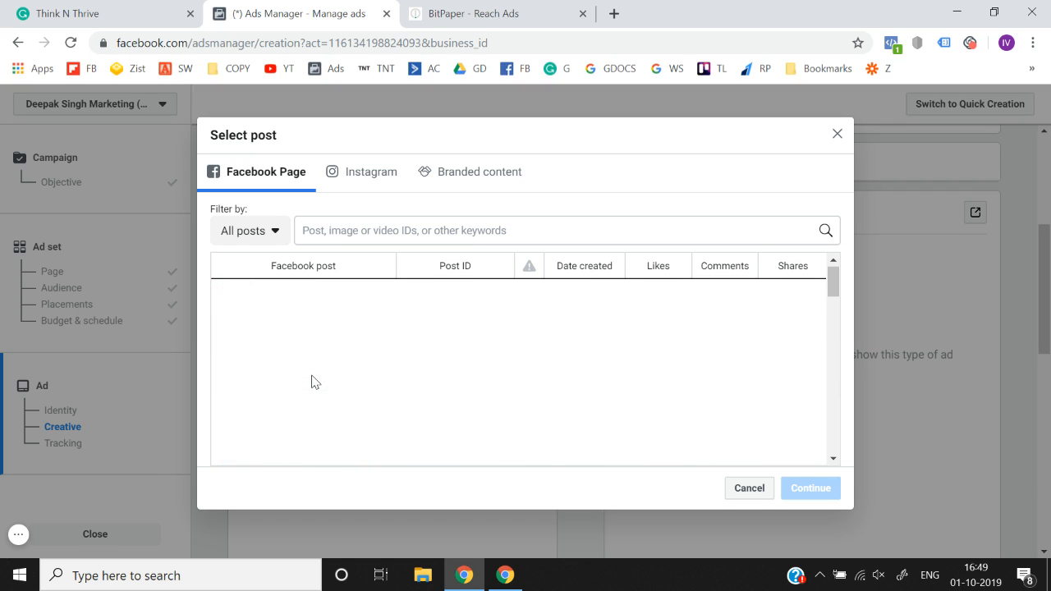
pyautogui.click(837, 134)
pyautogui.scroll(3, 423, 374)
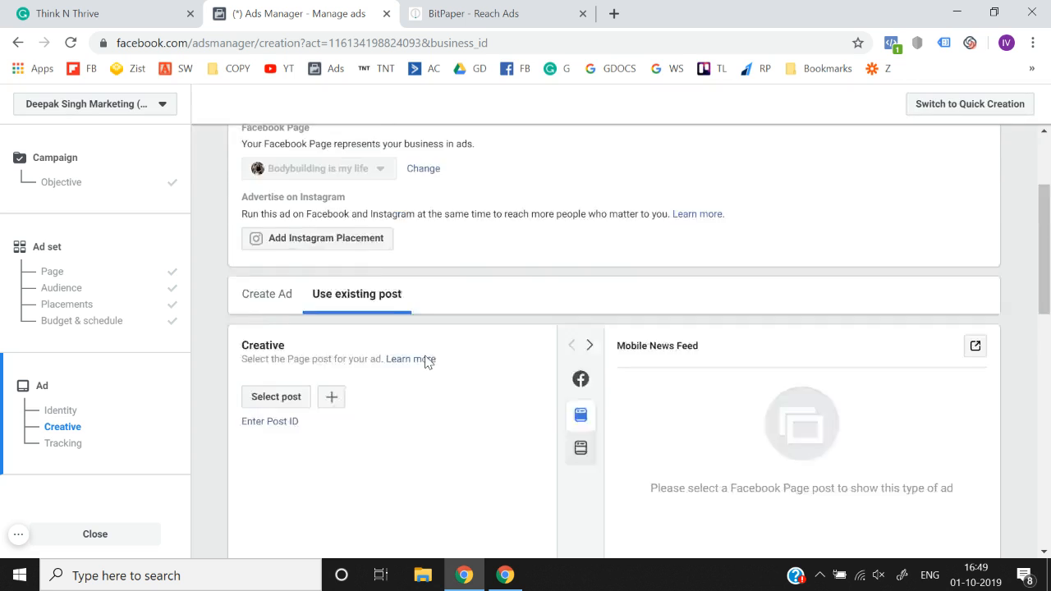
pyautogui.click(257, 392)
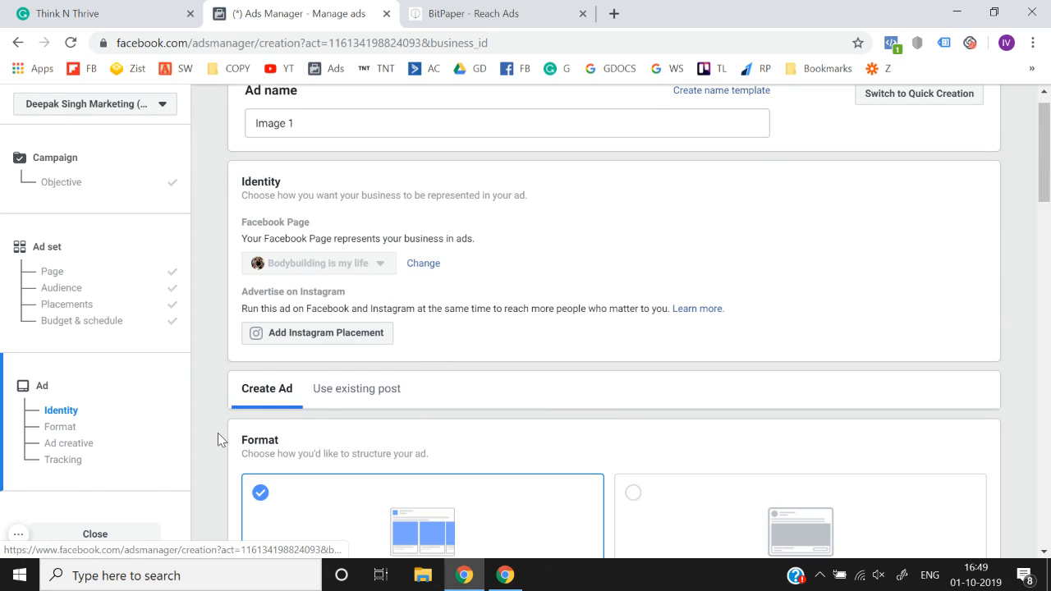
# - Set the first carousel card's image to the account's 1000 × 667 picture of a bodybuilder on a blue background
pyautogui.scroll(-3, 217, 433)
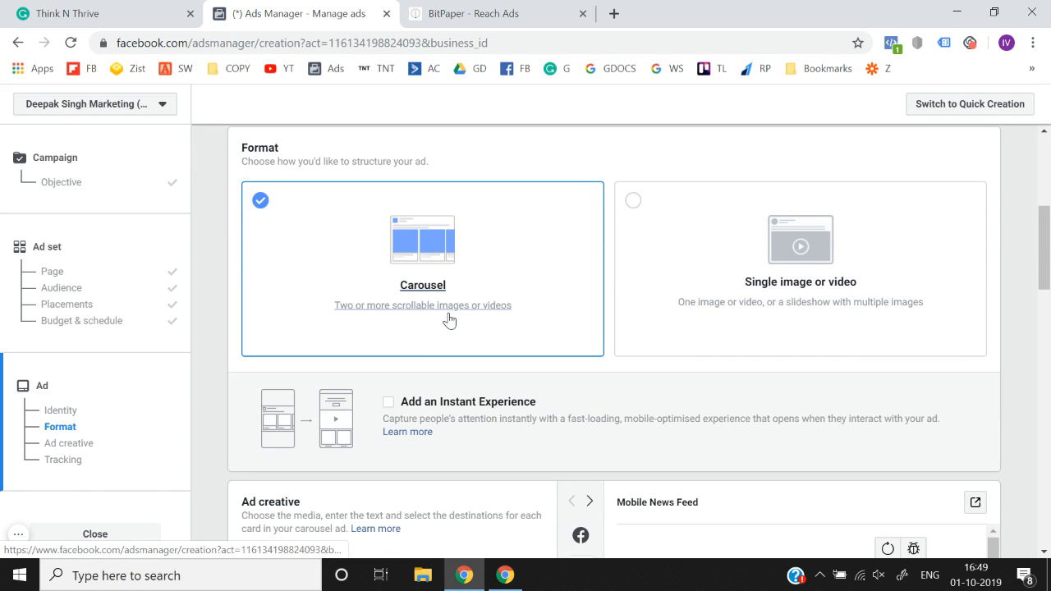
pyautogui.scroll(-5, 448, 317)
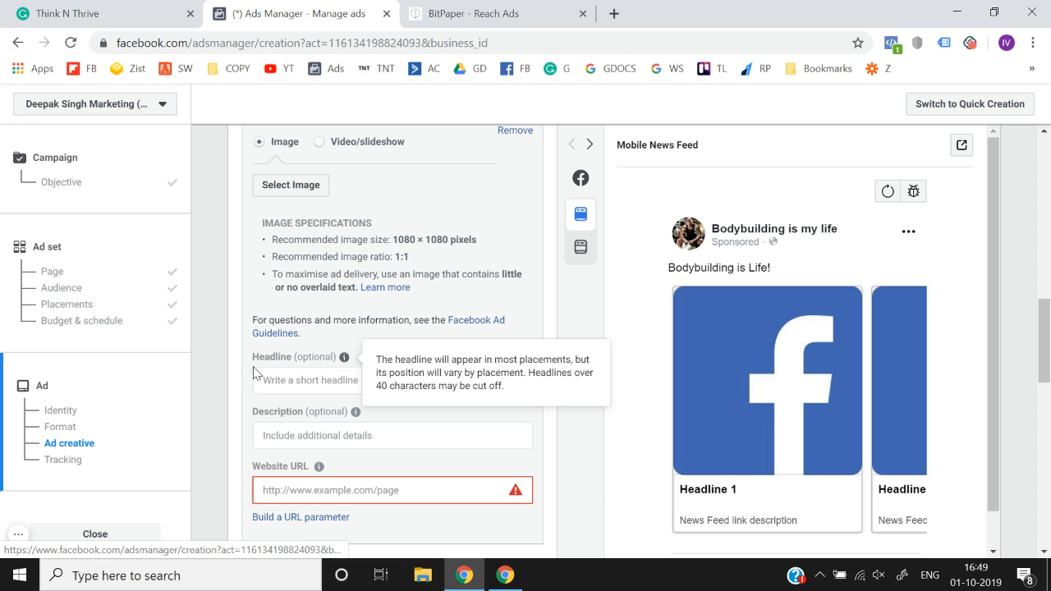
pyautogui.scroll(1, 228, 377)
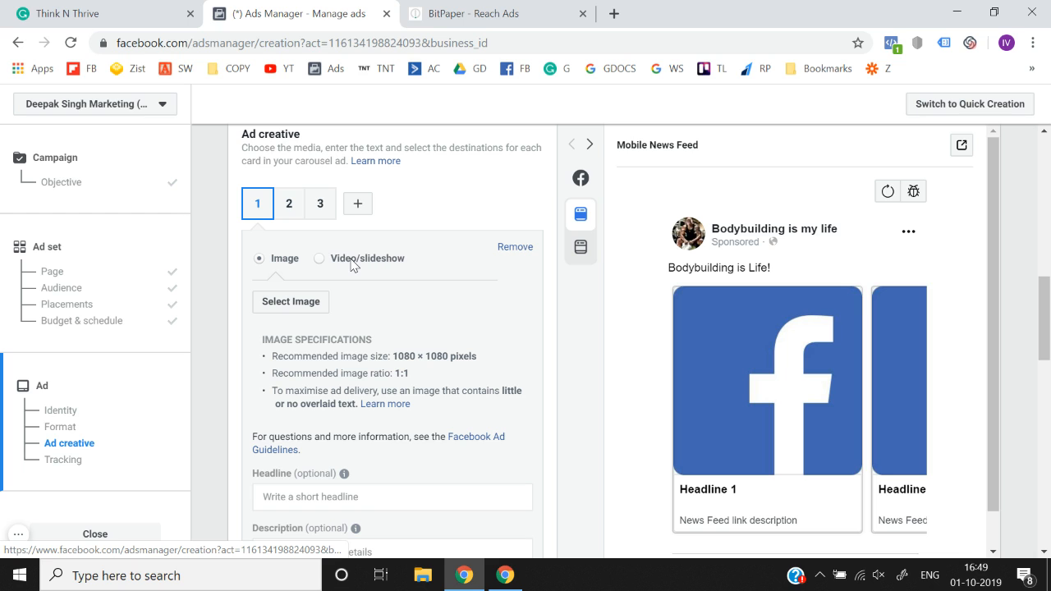
pyautogui.click(284, 314)
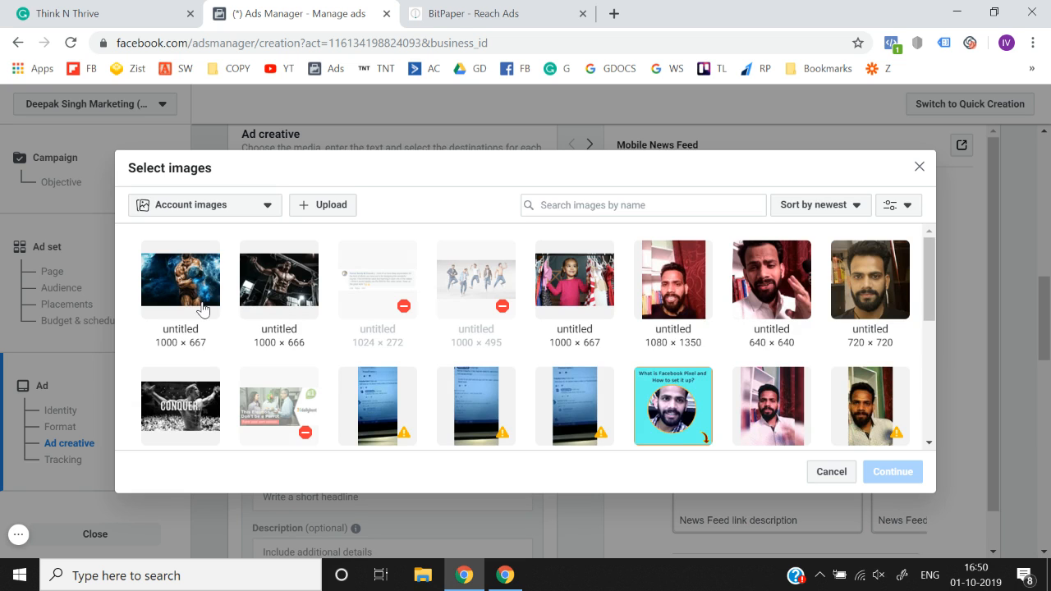
pyautogui.click(203, 310)
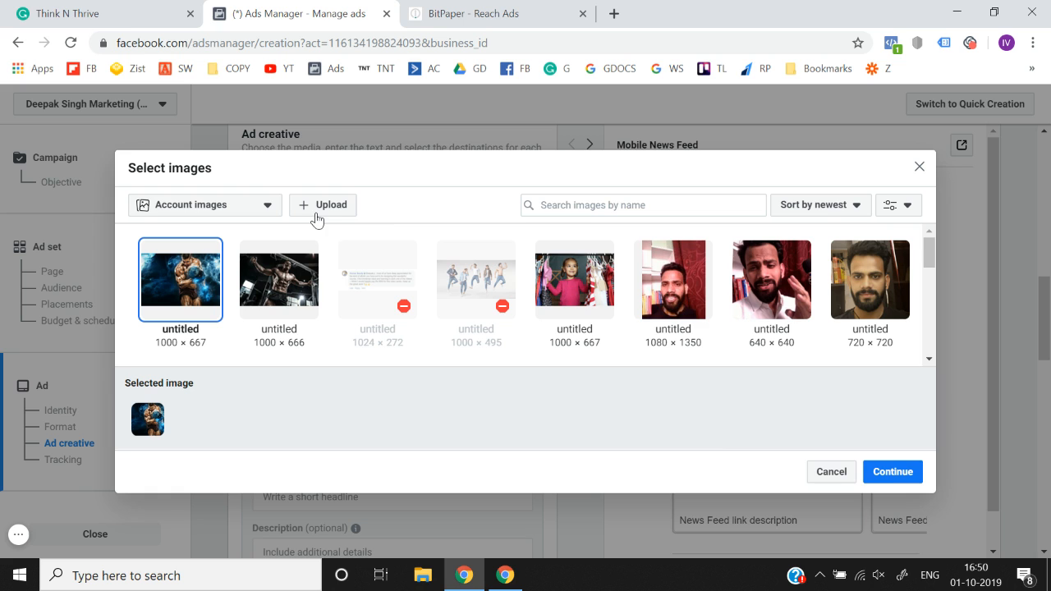
pyautogui.click(892, 474)
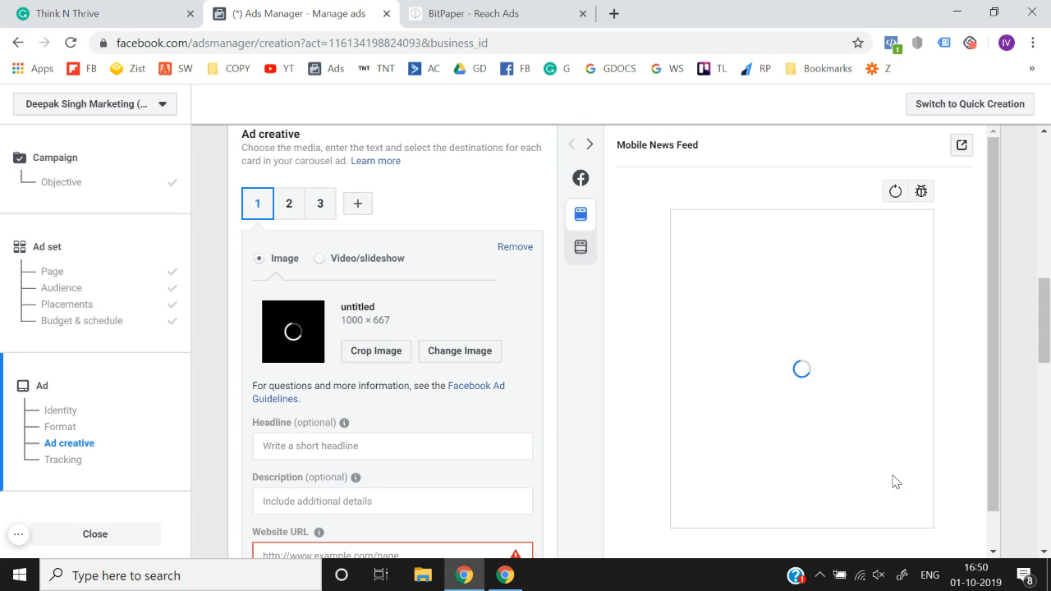
# - Enter "Headline 1" as the first carousel card's headline
pyautogui.scroll(-1, 358, 370)
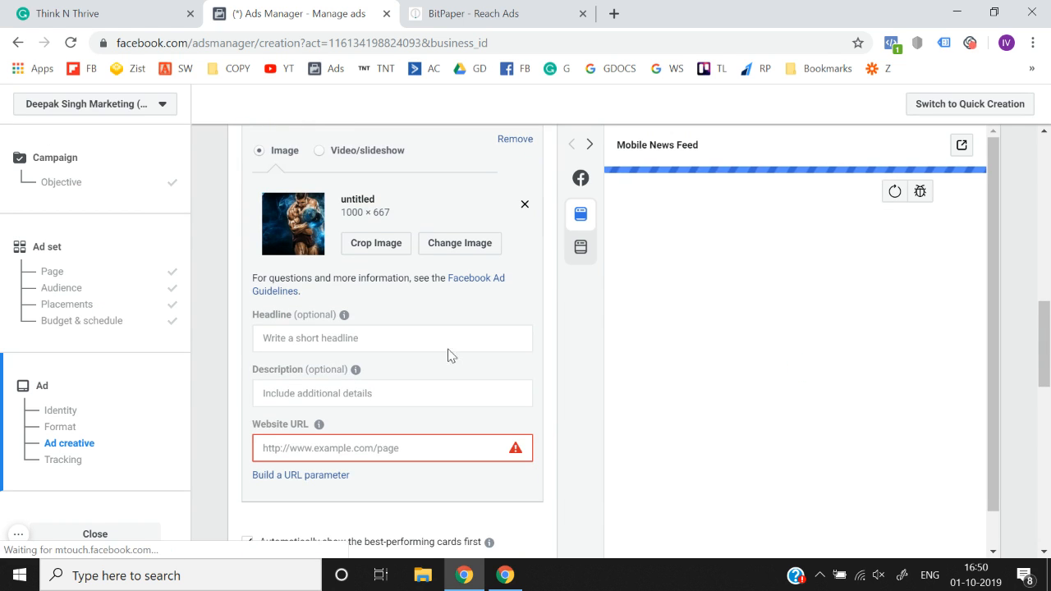
pyautogui.click(299, 336)
pyautogui.write('Headline')
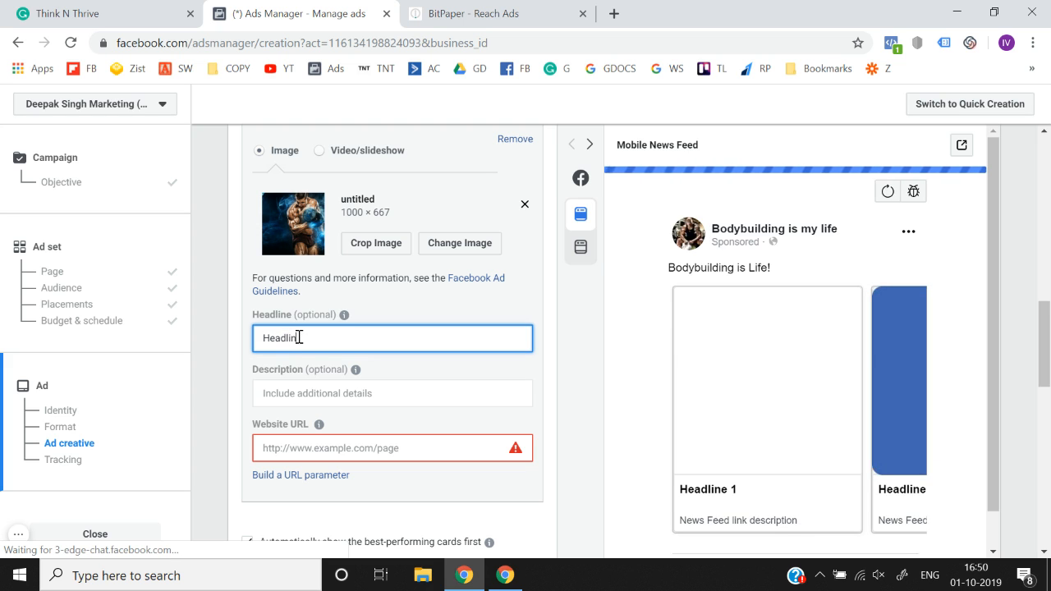
pyautogui.write(' 1')
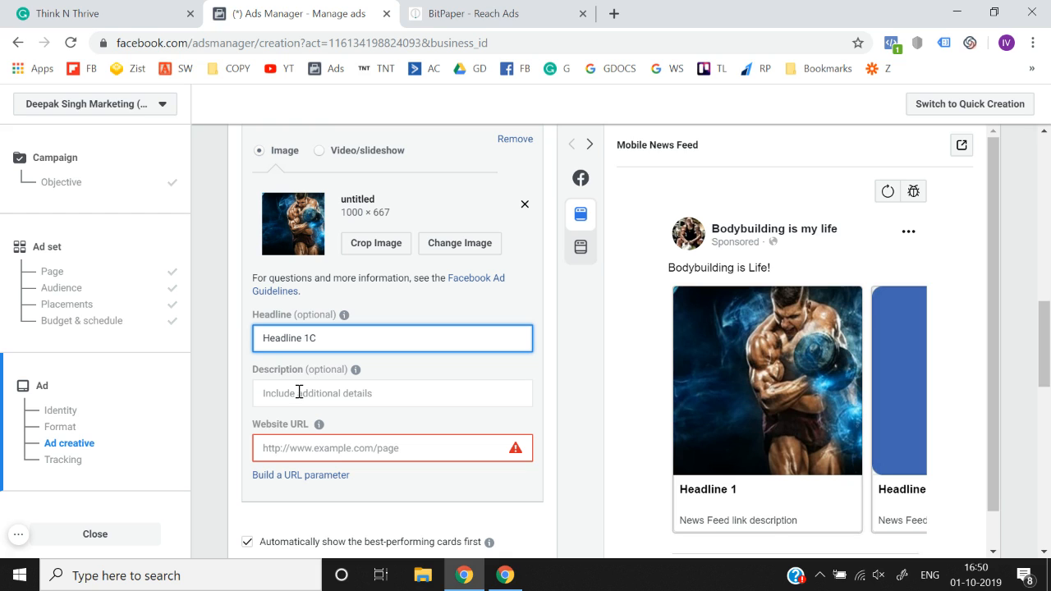
# - Enter "click here to enroll in our Program" as the first carousel card's description
pyautogui.click(291, 392)
pyautogui.write('click')
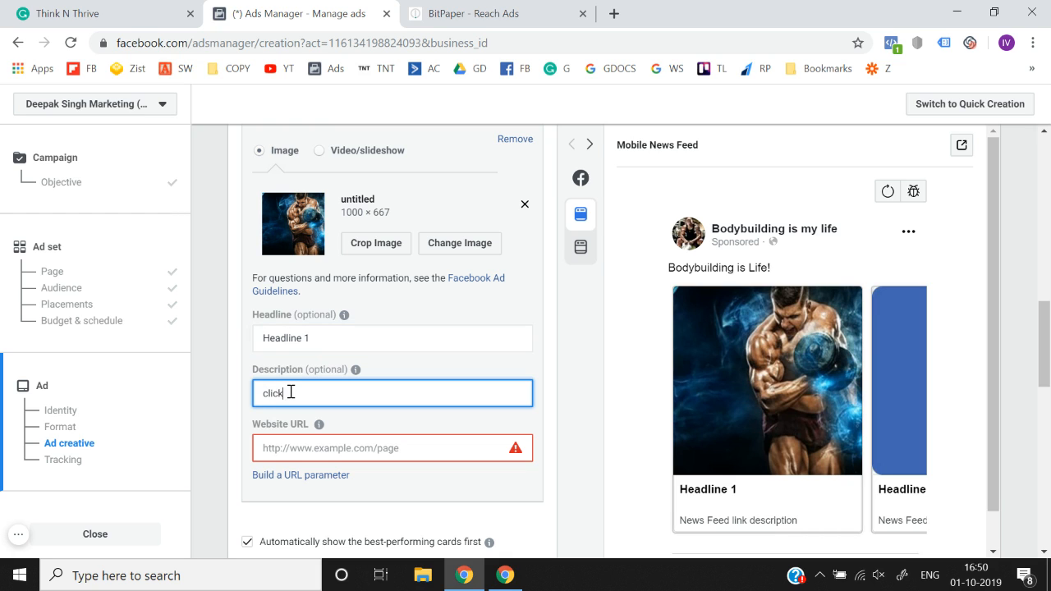
pyautogui.write(' here to enroll oin')
pyautogui.press('BackSpace')
pyautogui.press('BackSpace')
pyautogui.press('BackSpace')
pyautogui.write('on')
pyautogui.press('BackSpace')
pyautogui.write('in our Program')
# - Set the first carousel card's website URL to thinknthrive.in
pyautogui.scroll(-1, 292, 394)
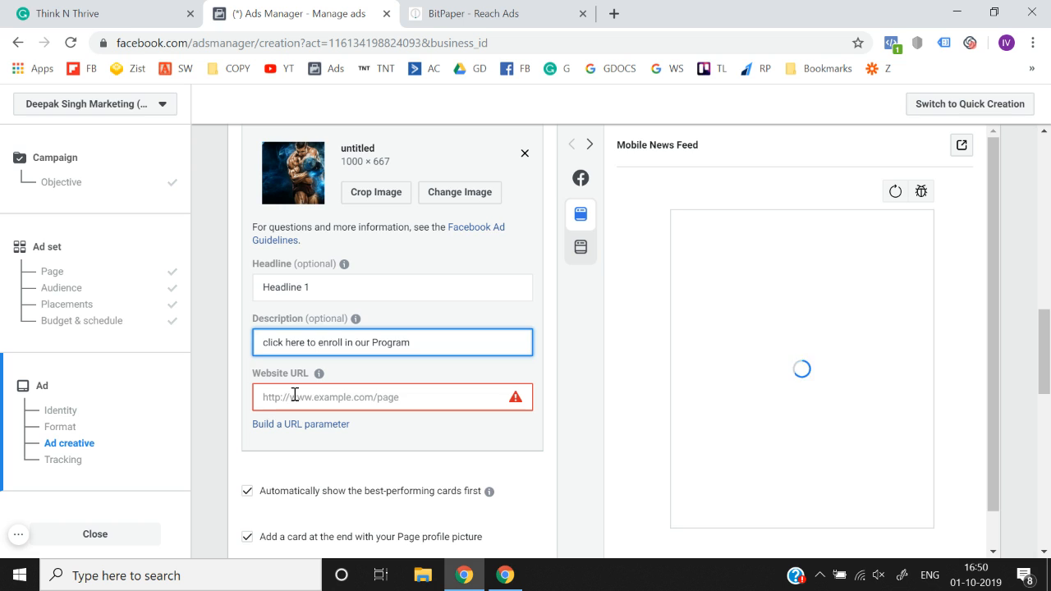
pyautogui.click(295, 395)
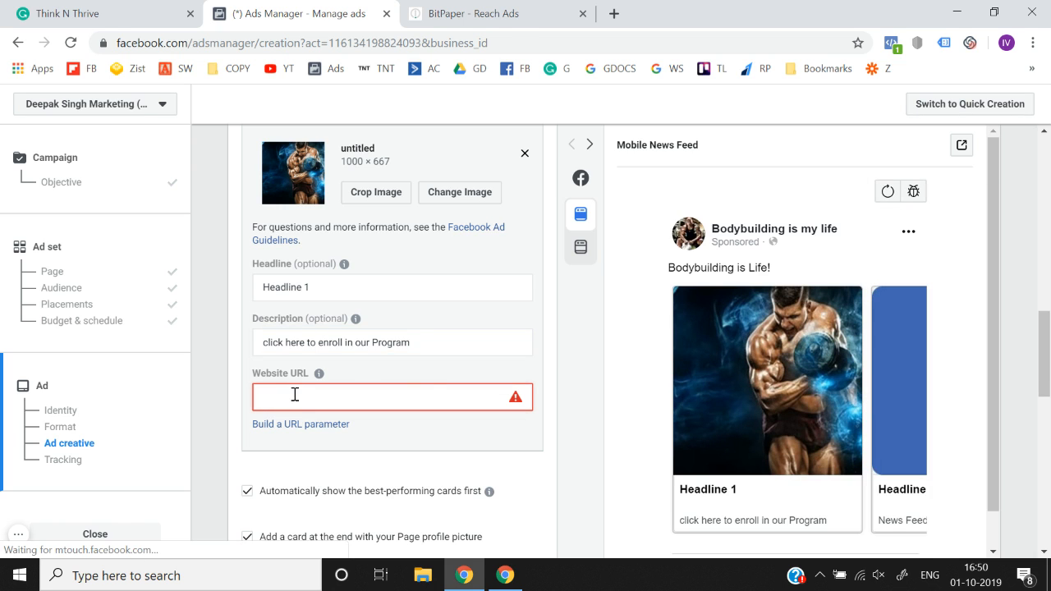
pyautogui.write('thinknthr')
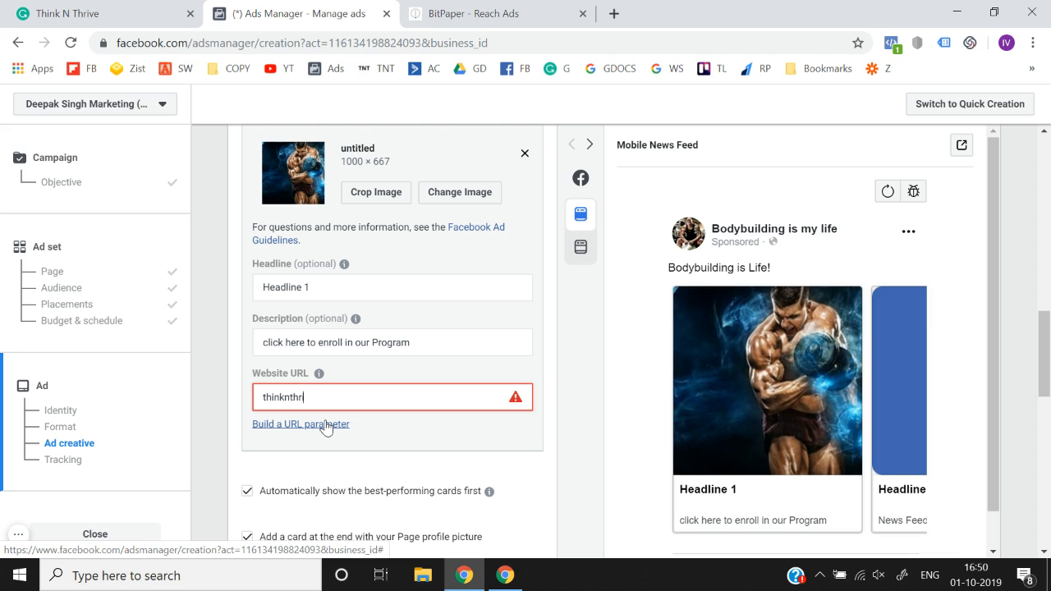
pyautogui.write('ive.in')
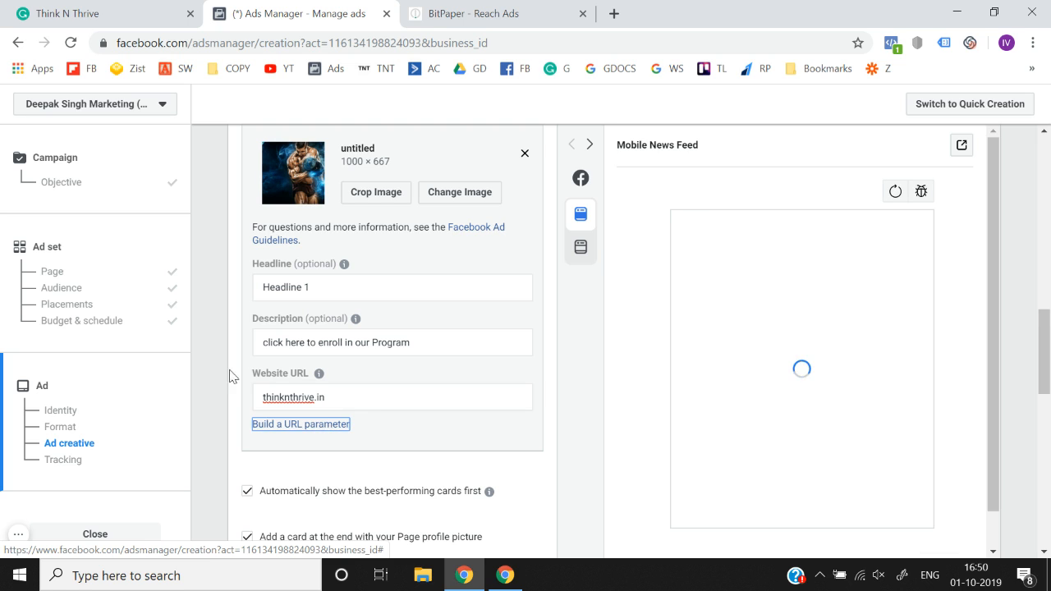
# - Replace the ad's primary text with "If you are looking to live a life you have always dreamt of then this is...."
pyautogui.scroll(-1, 220, 367)
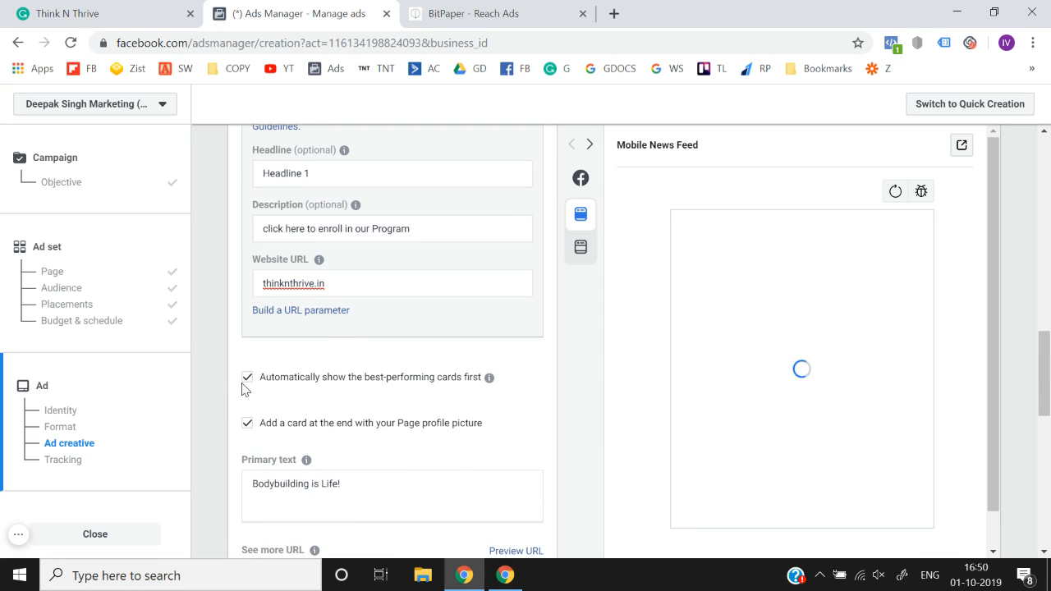
pyautogui.click(383, 481)
pyautogui.hotkey('ctrl', 'a')
pyautogui.write('If you')
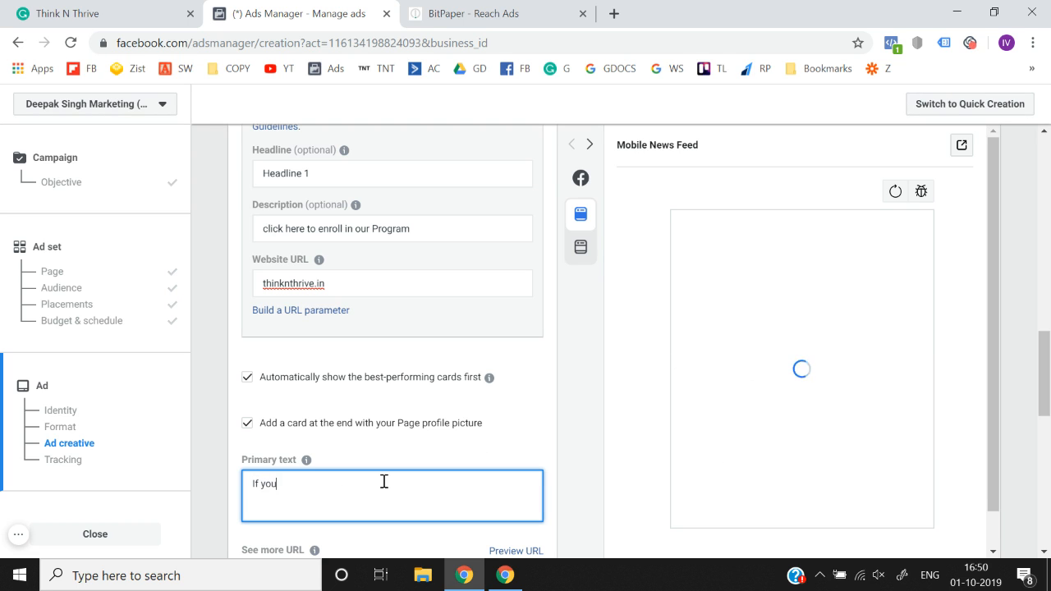
pyautogui.write(' are looking to')
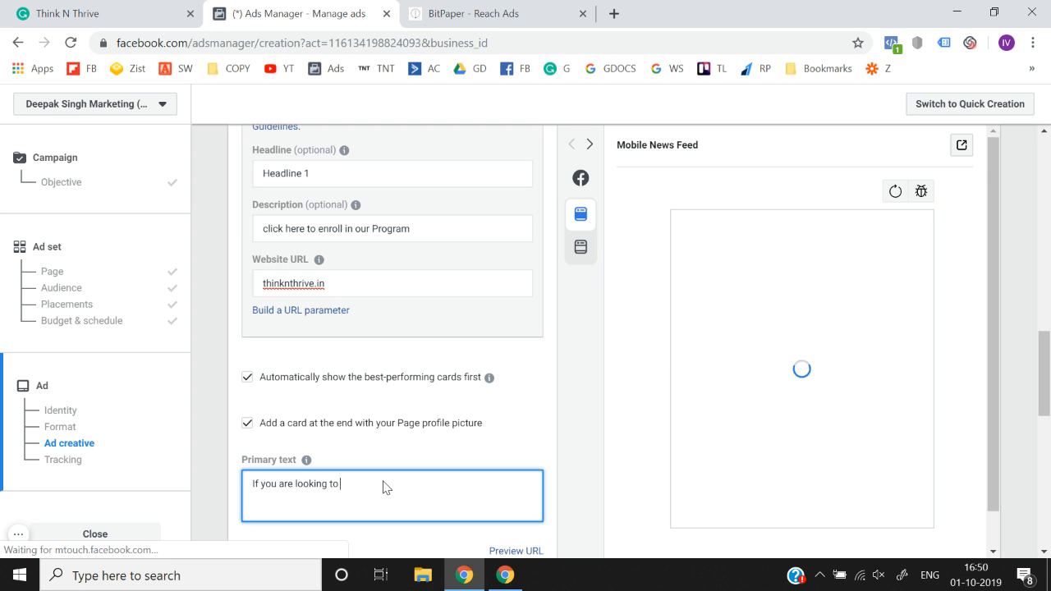
pyautogui.write(' live')
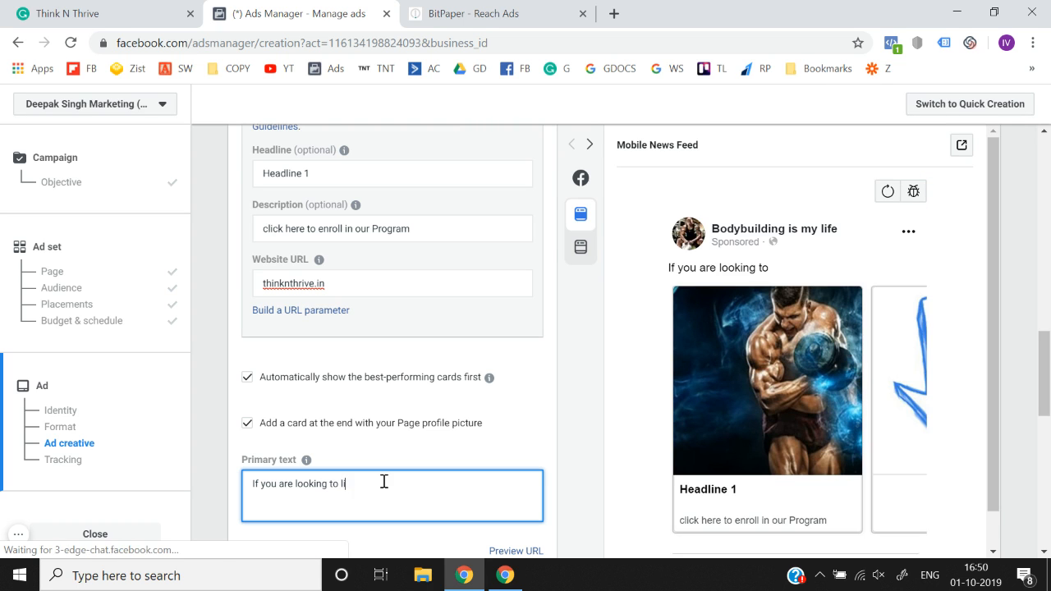
pyautogui.write(' a life you have alway')
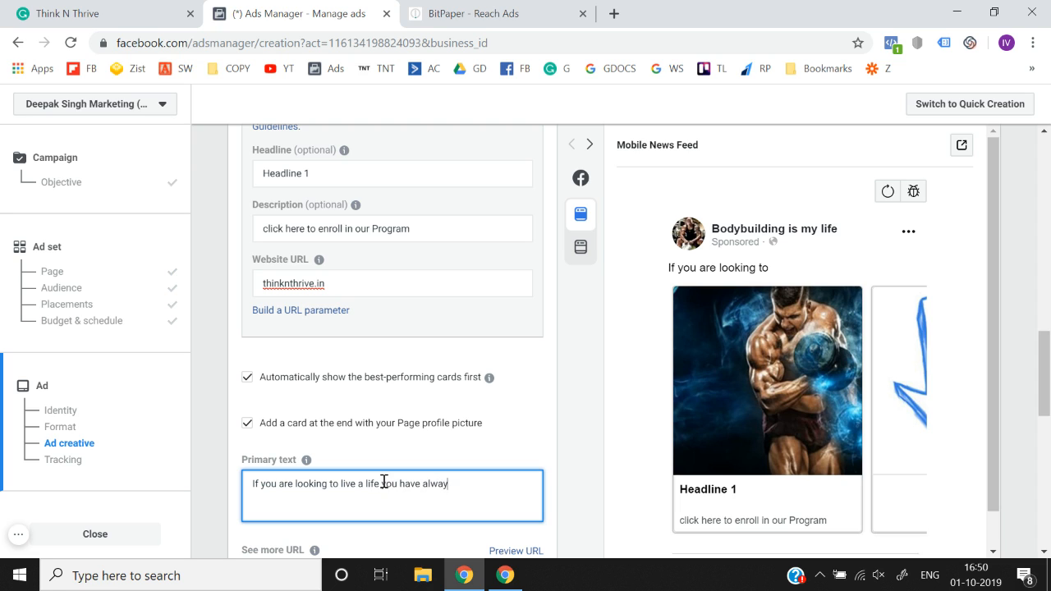
pyautogui.write('s dreamt')
pyautogui.press('BackSpace')
pyautogui.press('BackSpace')
pyautogui.write('t mt of')
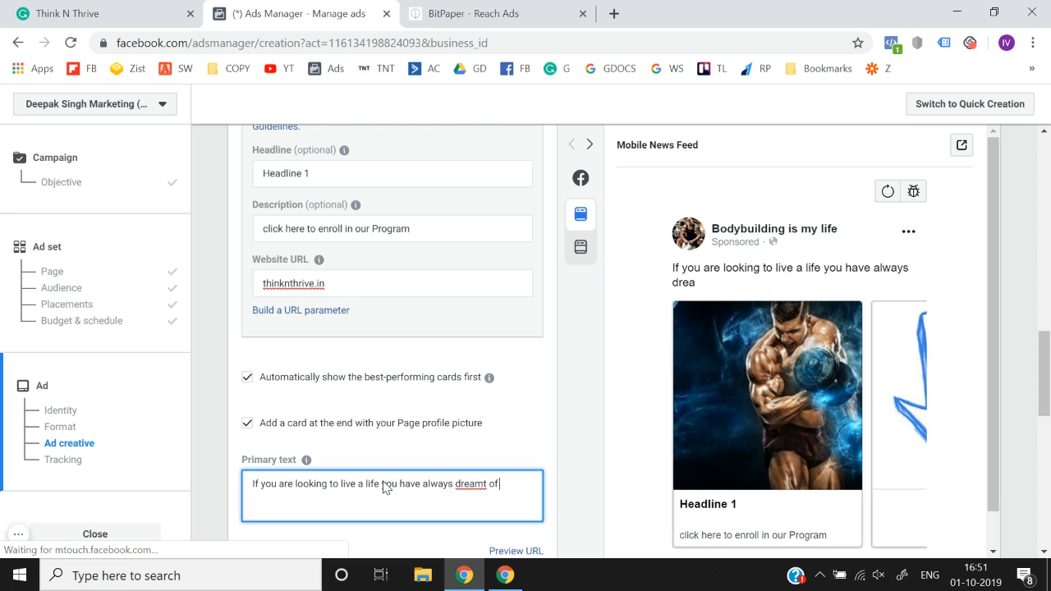
pyautogui.write(' then thi')
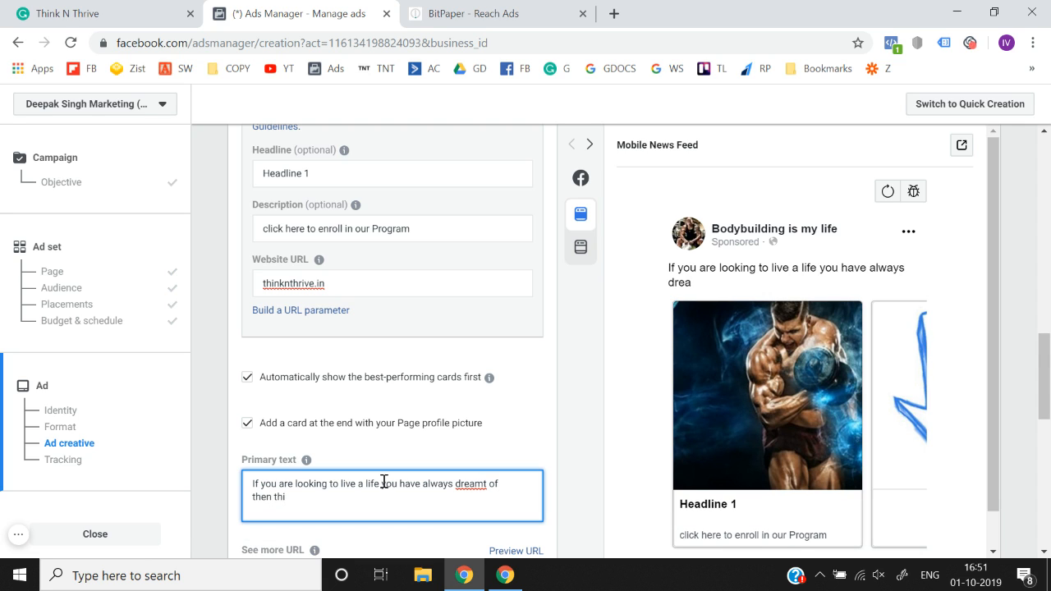
pyautogui.write('s is....')
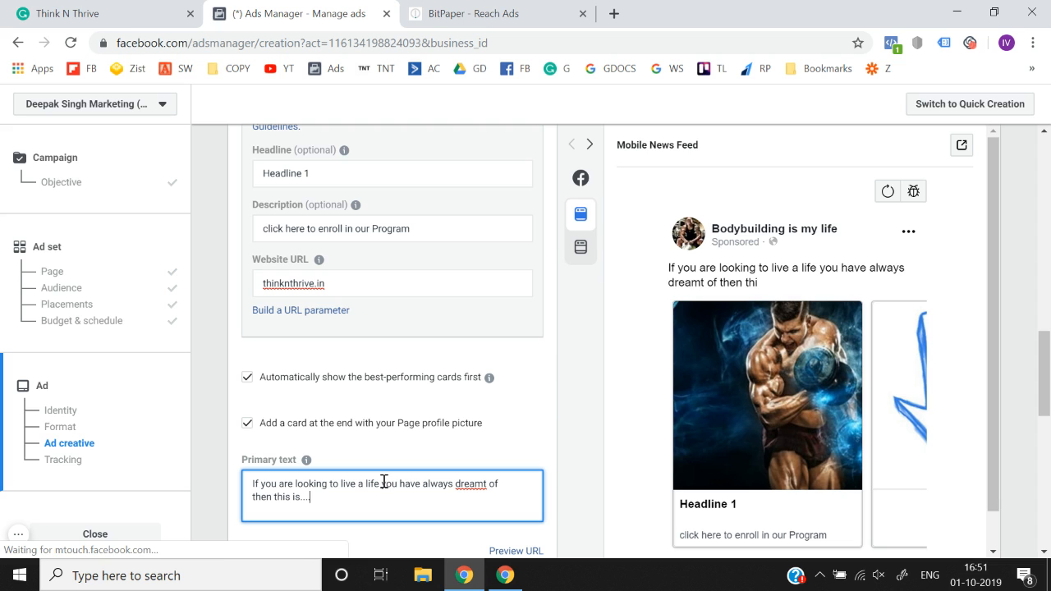
pyautogui.click(209, 408)
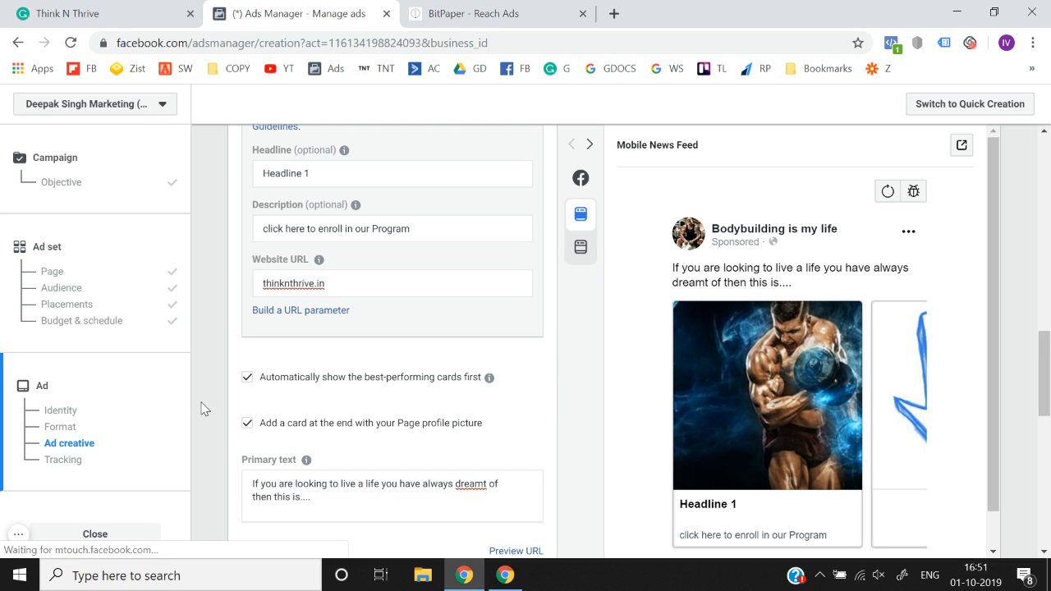
# - Look through the available call-to-action options and choose Learn More for the ad
pyautogui.scroll(-1, 203, 408)
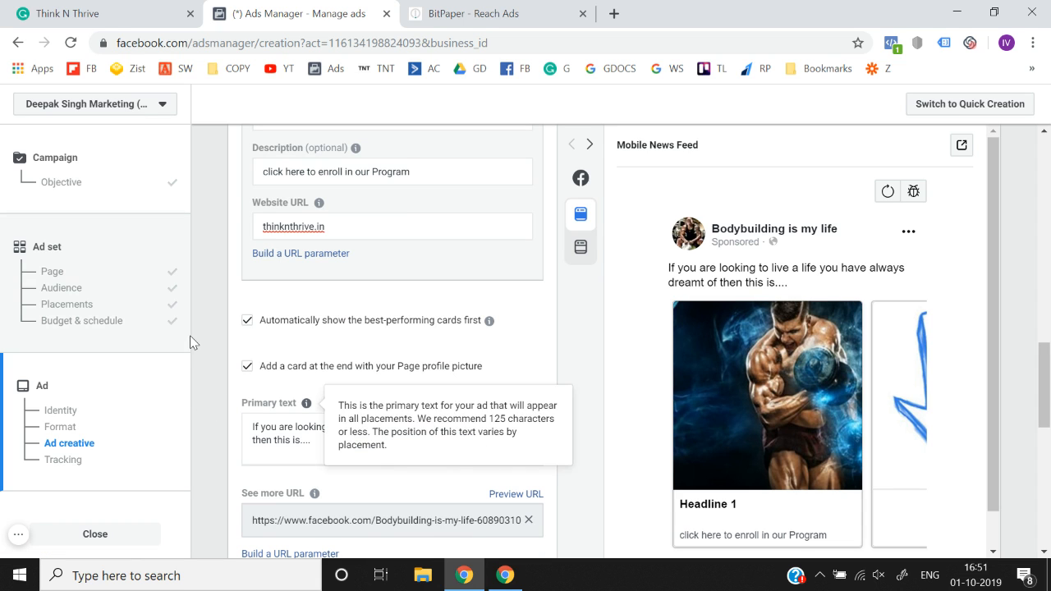
pyautogui.scroll(-3, 199, 347)
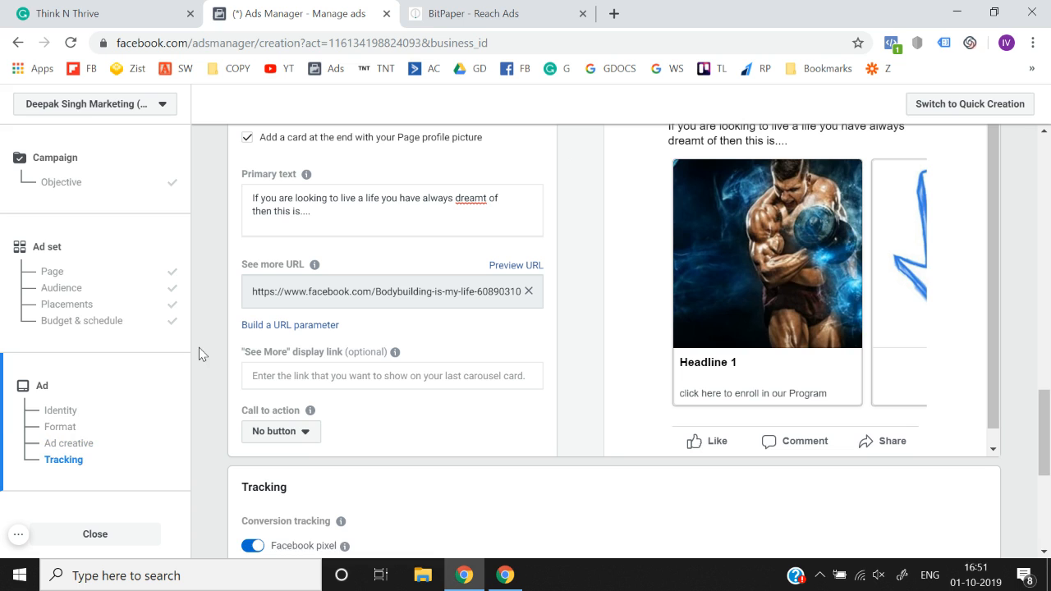
pyautogui.click(284, 431)
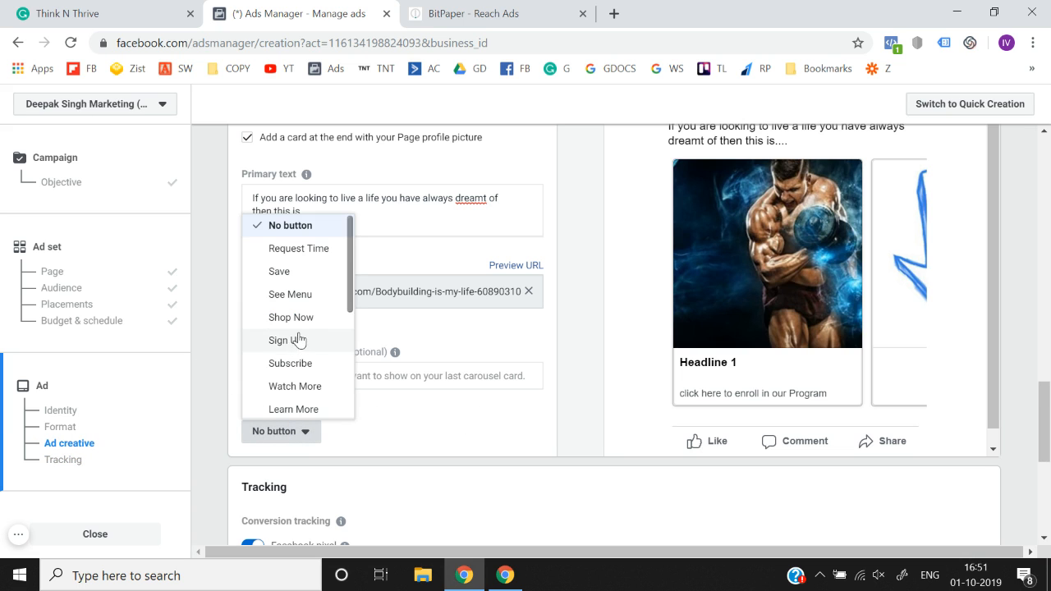
pyautogui.scroll(-2, 296, 337)
pyautogui.scroll(2, 298, 336)
pyautogui.scroll(-2, 298, 338)
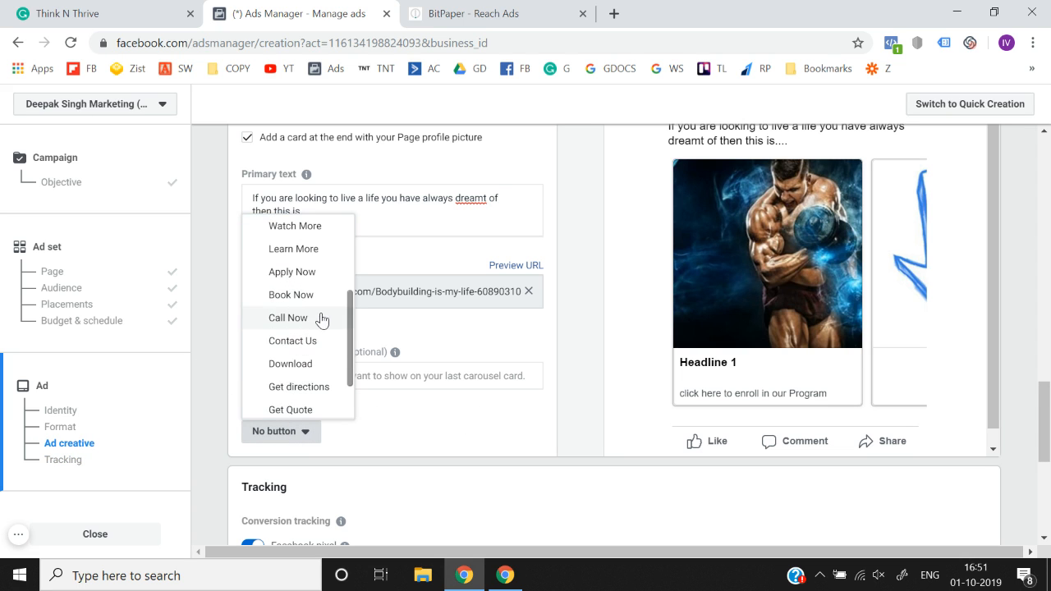
pyautogui.scroll(-2, 305, 400)
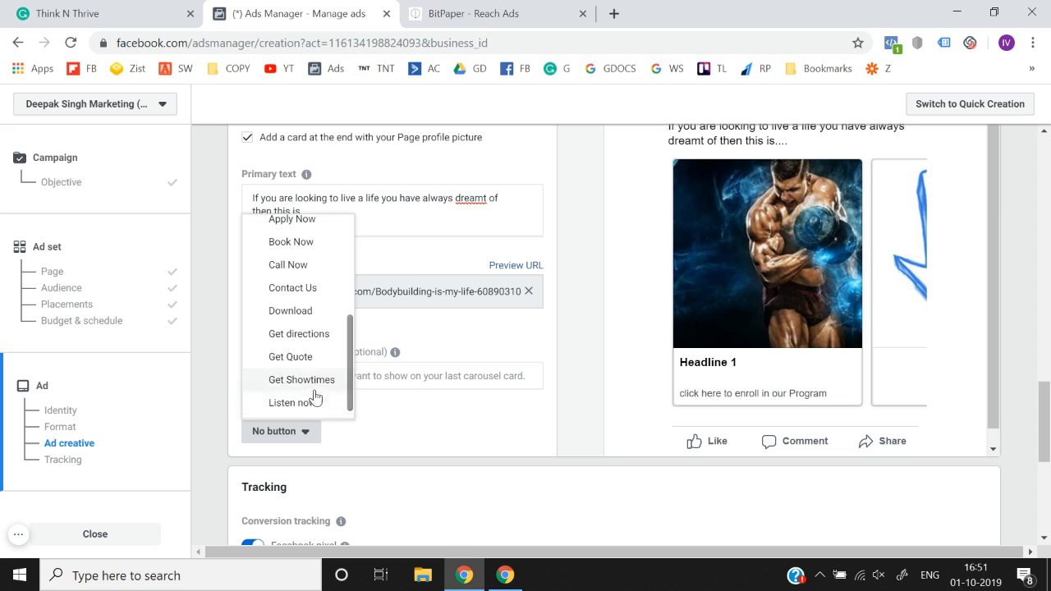
pyautogui.scroll(-1, 308, 406)
pyautogui.scroll(3, 305, 406)
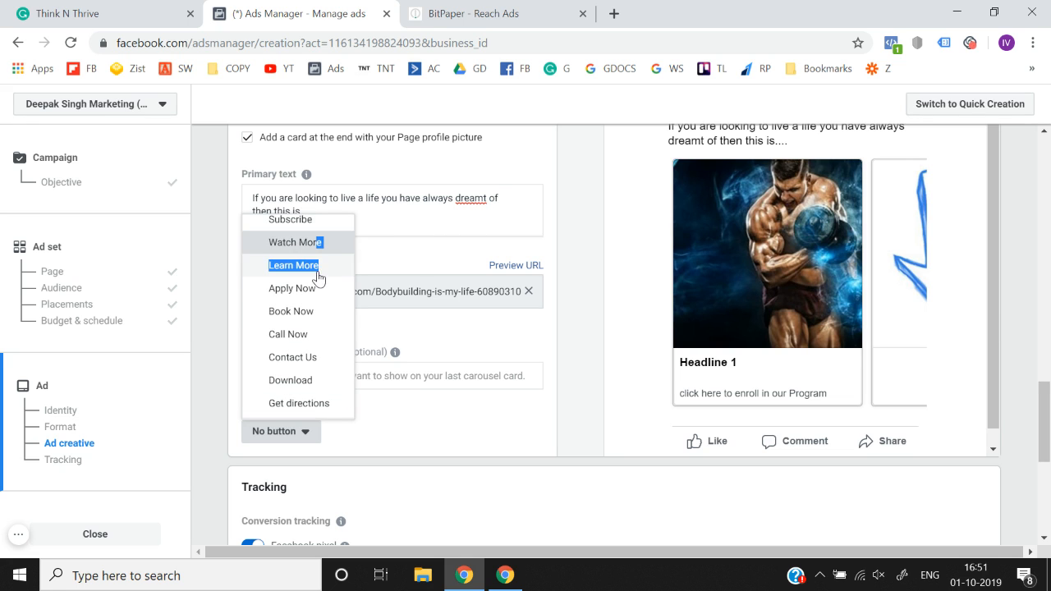
pyautogui.click(318, 262)
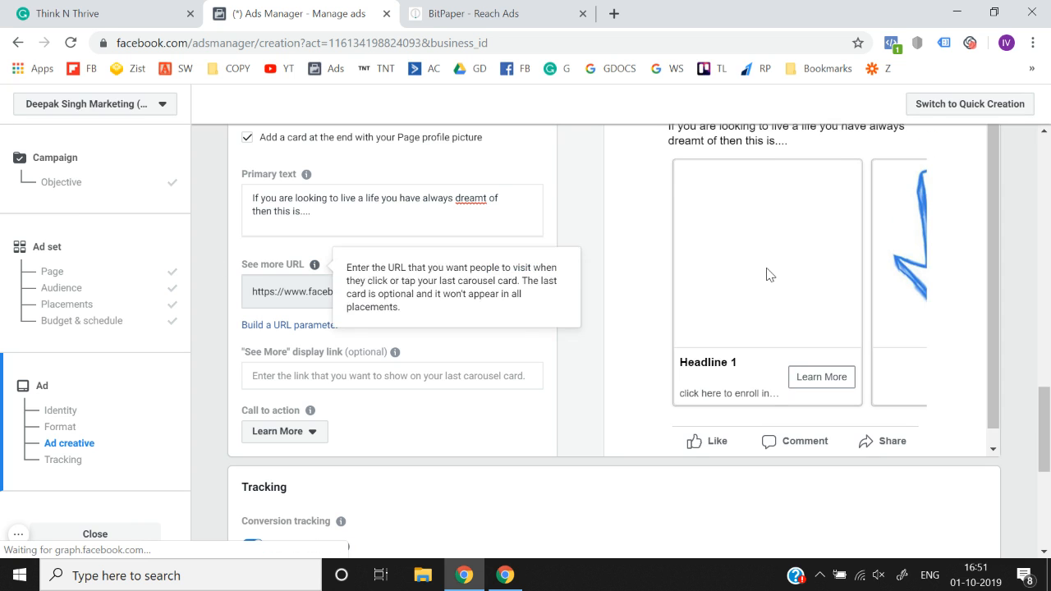
# - Review the settings of the second and third carousel cards and the ad's tracking options
pyautogui.scroll(1, 767, 274)
pyautogui.scroll(5, 767, 274)
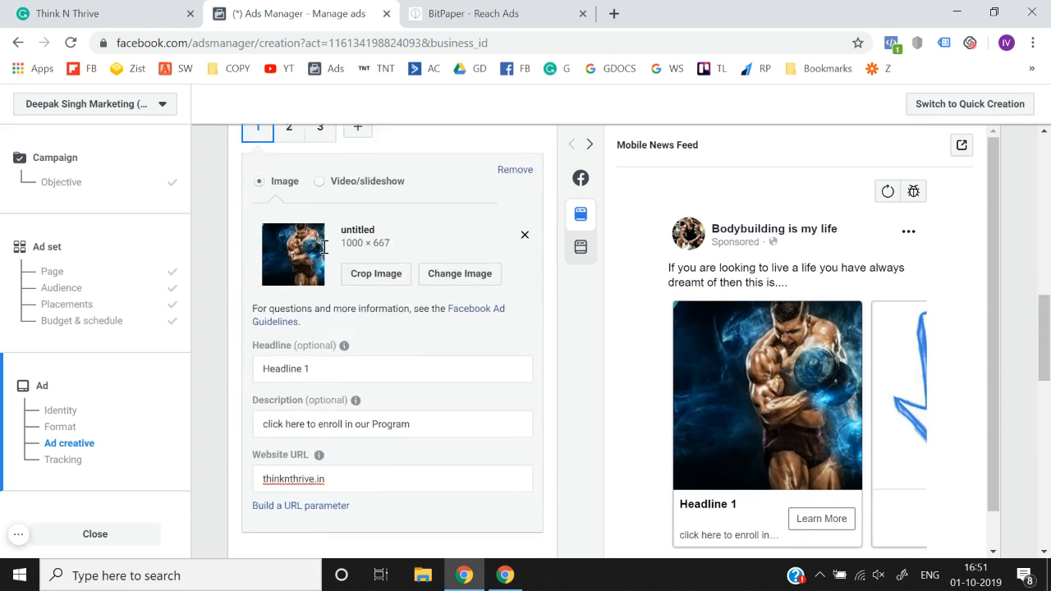
pyautogui.click(294, 230)
pyautogui.scroll(-2, 328, 175)
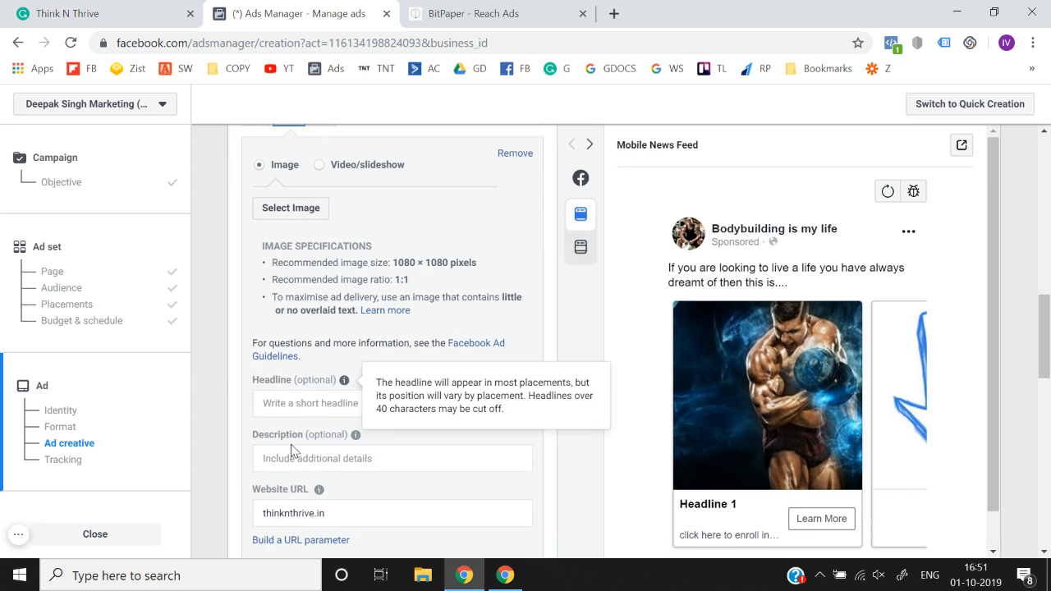
pyautogui.scroll(-2, 297, 474)
pyautogui.scroll(5, 328, 411)
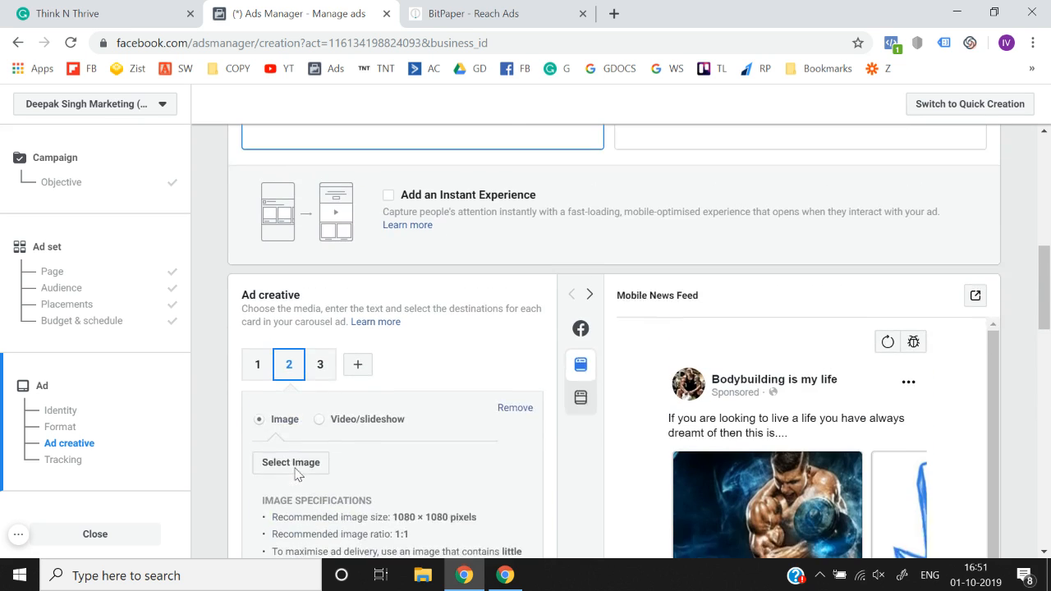
pyautogui.click(326, 402)
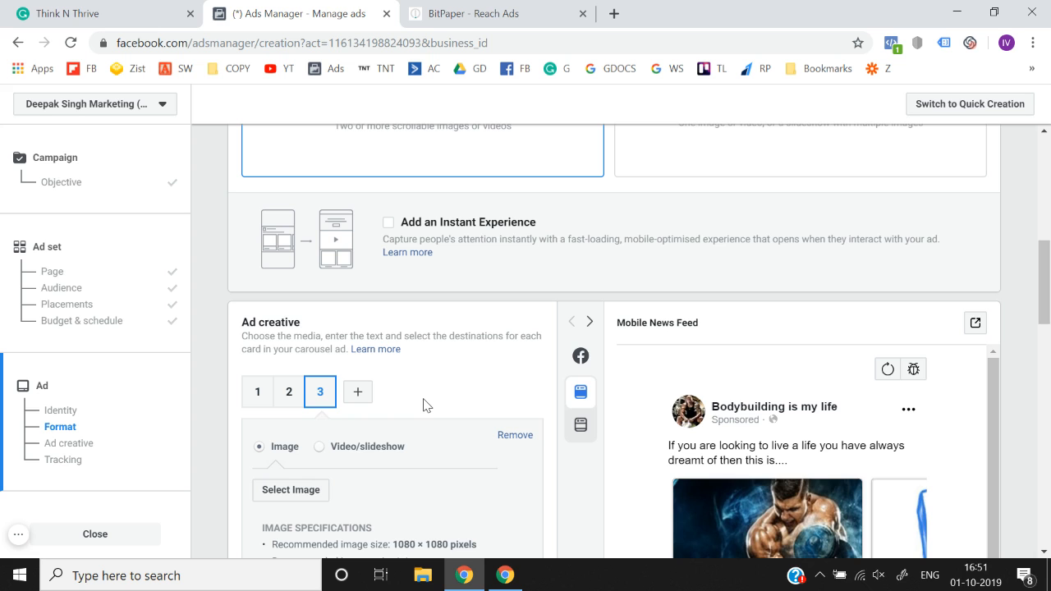
pyautogui.scroll(-12, 425, 405)
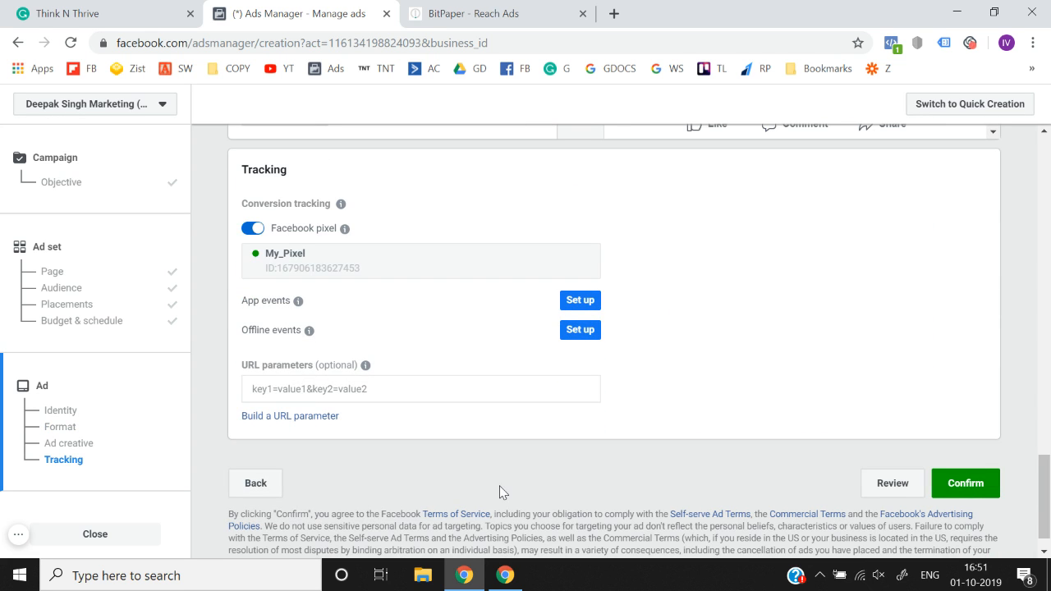
# - Review the campaign-level settings, including the marketing objective, campaign name, split test and budget optimisation options
pyautogui.scroll(10, 501, 493)
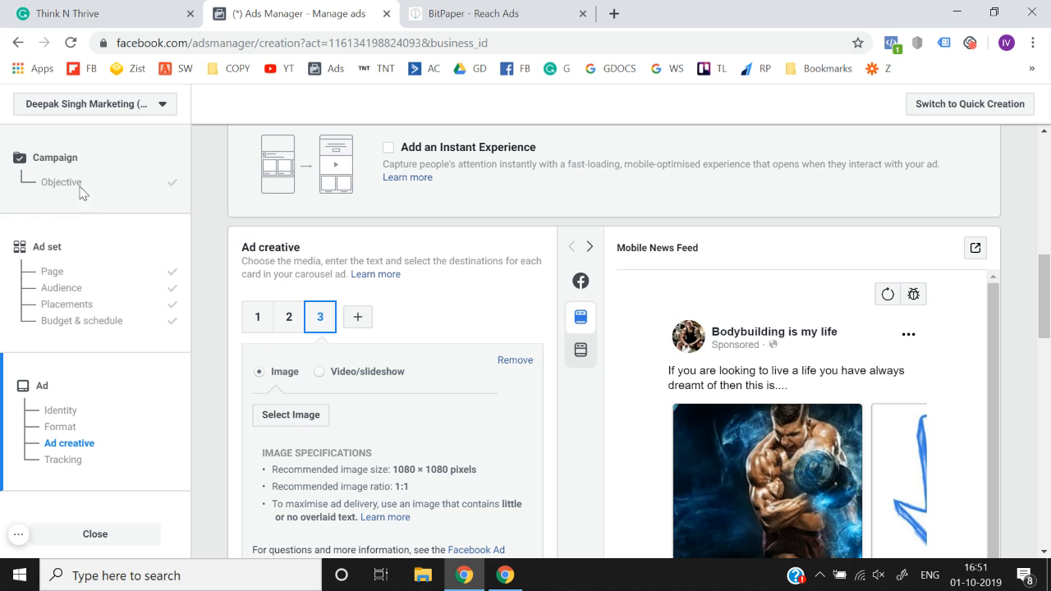
pyautogui.click(59, 184)
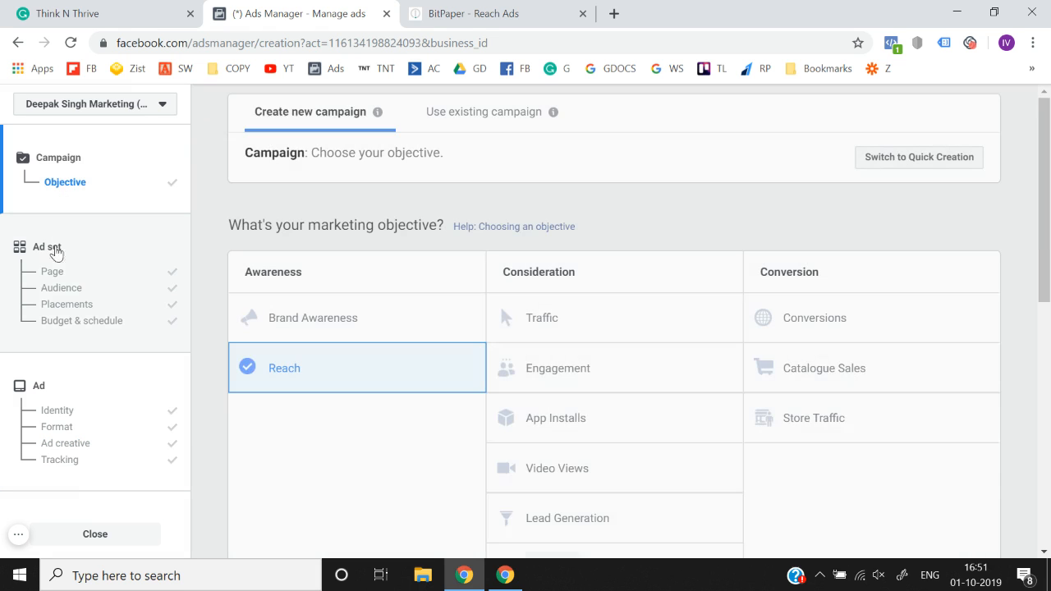
pyautogui.click(48, 275)
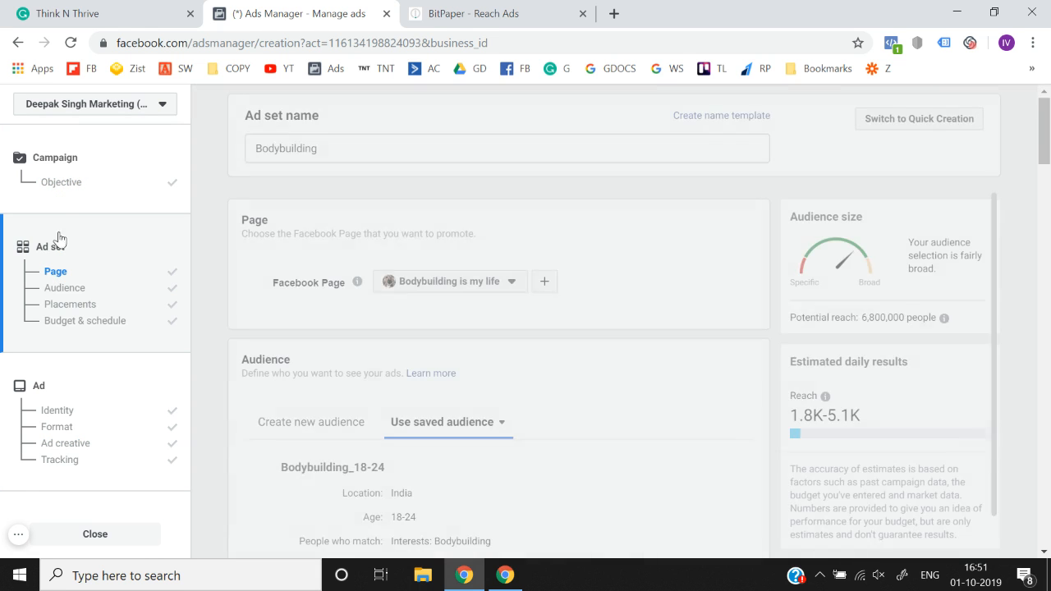
pyautogui.click(61, 185)
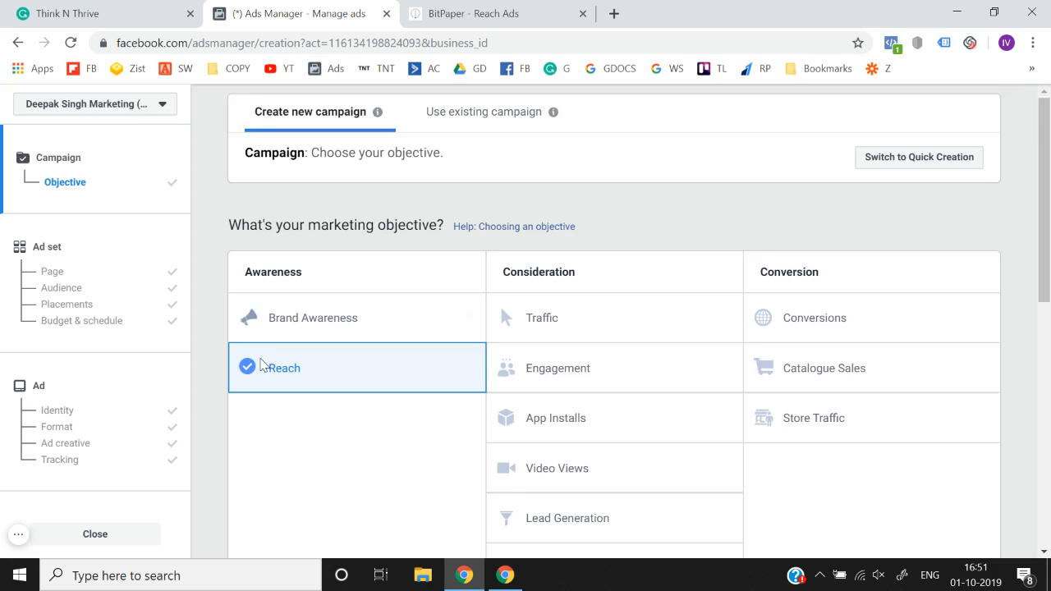
pyautogui.scroll(-5, 256, 353)
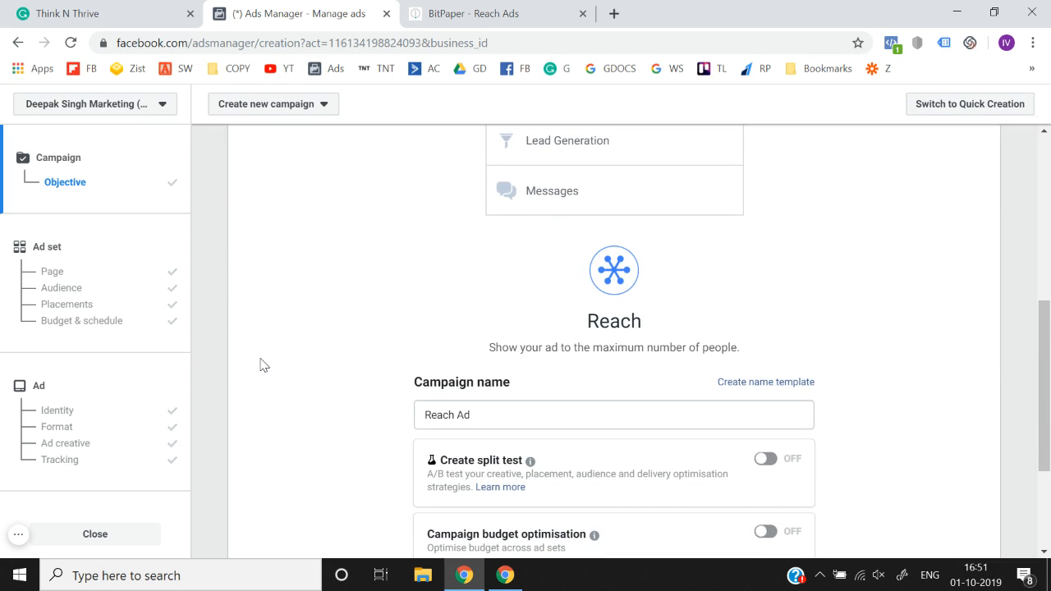
pyautogui.scroll(-2, 263, 365)
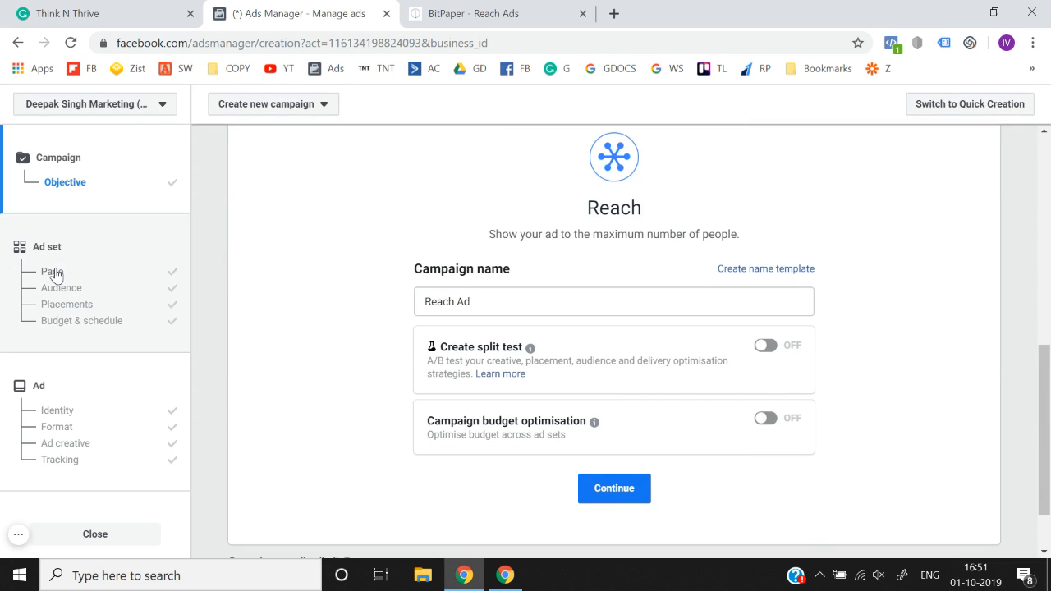
# - Review the ad set's page, saved audience, placements, budget and hourly schedule
pyautogui.click(54, 272)
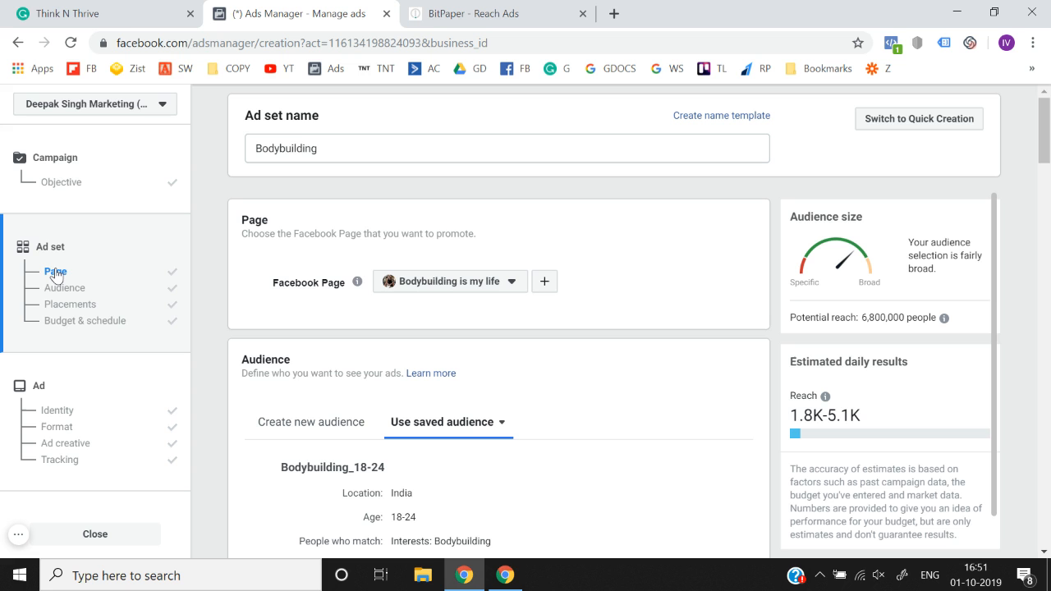
pyautogui.scroll(-6, 213, 343)
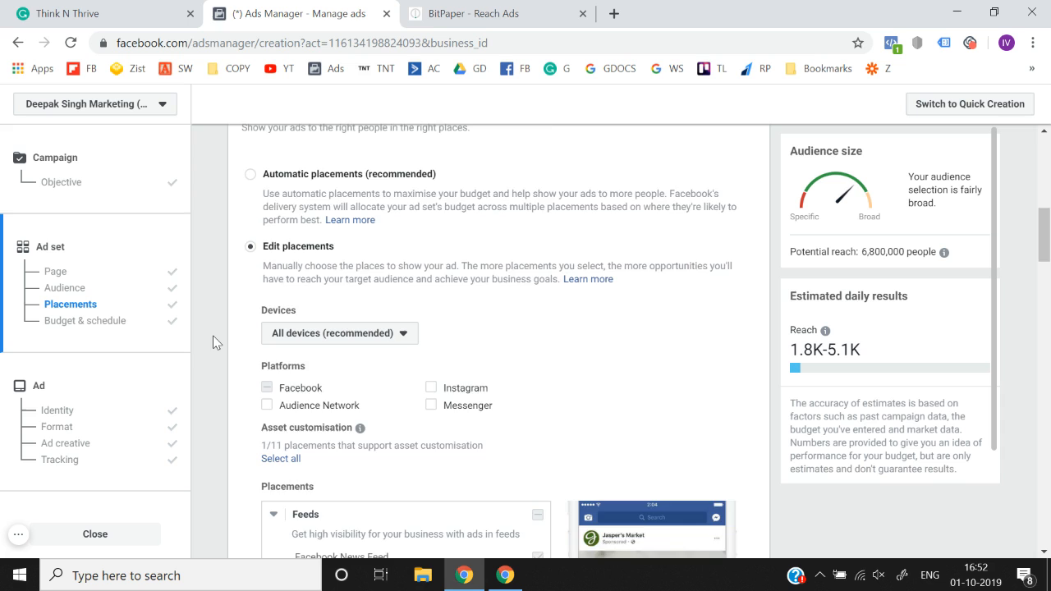
pyautogui.scroll(-10, 212, 342)
pyautogui.scroll(5, 213, 342)
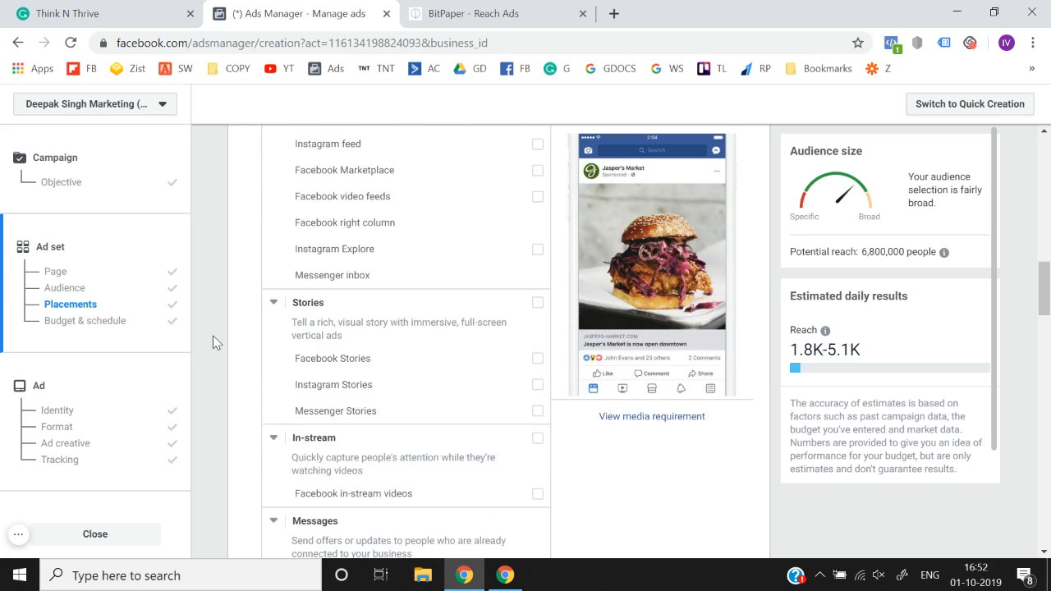
pyautogui.scroll(-8, 212, 342)
pyautogui.scroll(15, 212, 342)
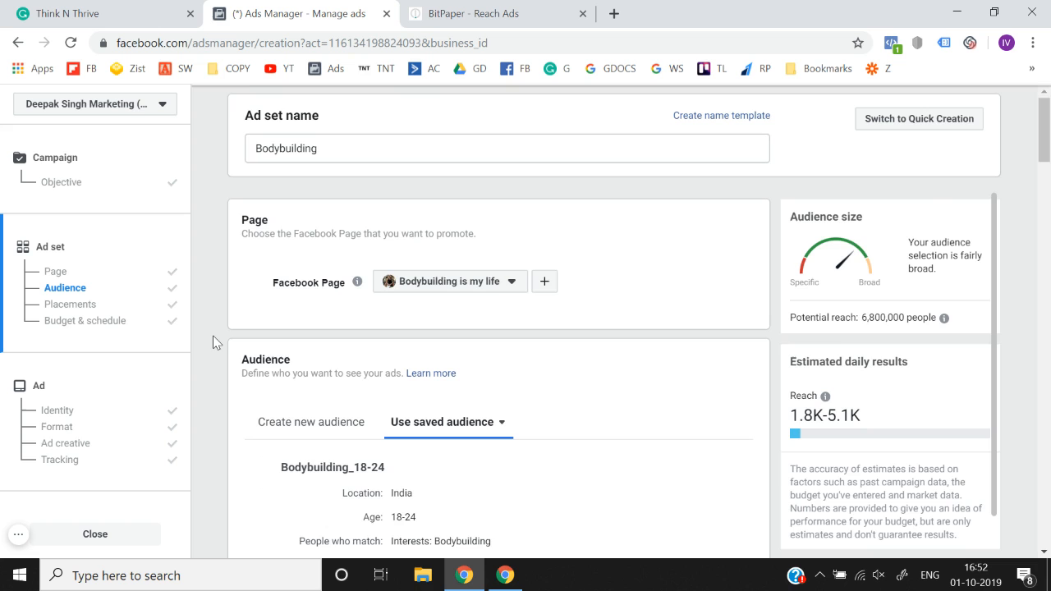
pyautogui.scroll(-2, 213, 342)
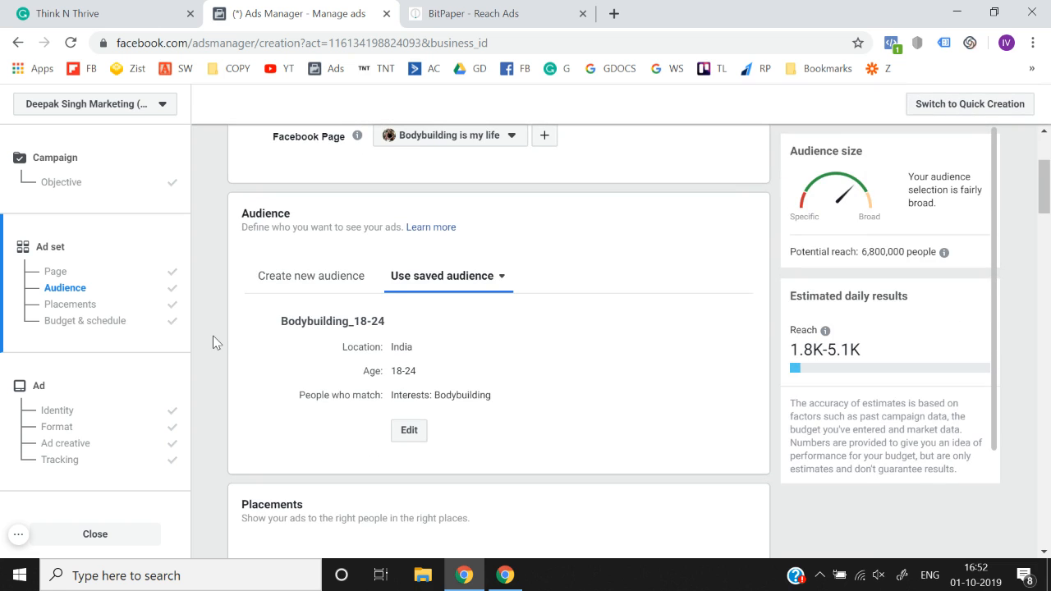
pyautogui.scroll(-15, 213, 343)
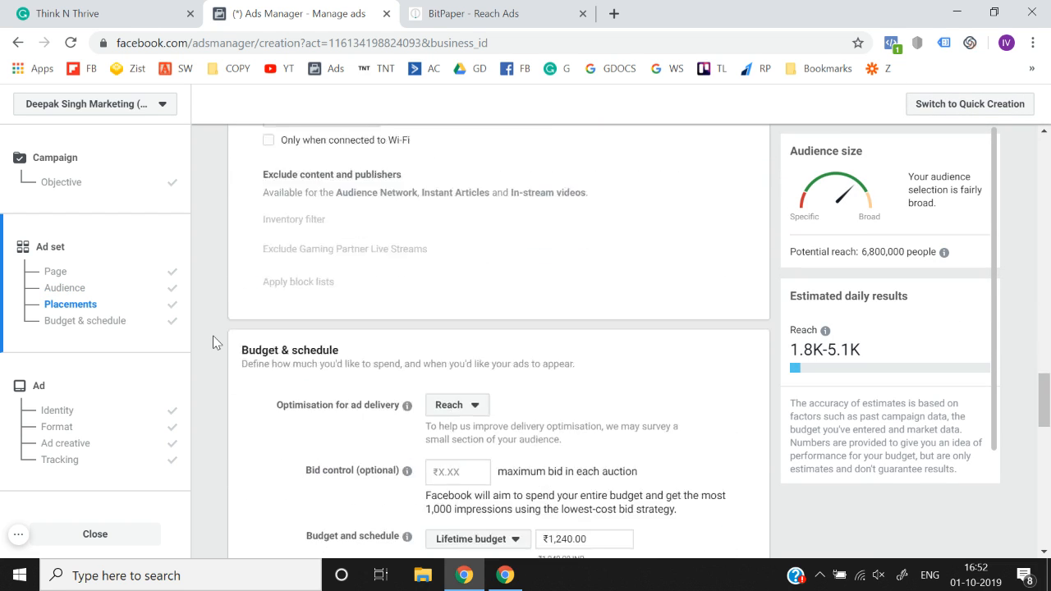
pyautogui.scroll(-4, 212, 342)
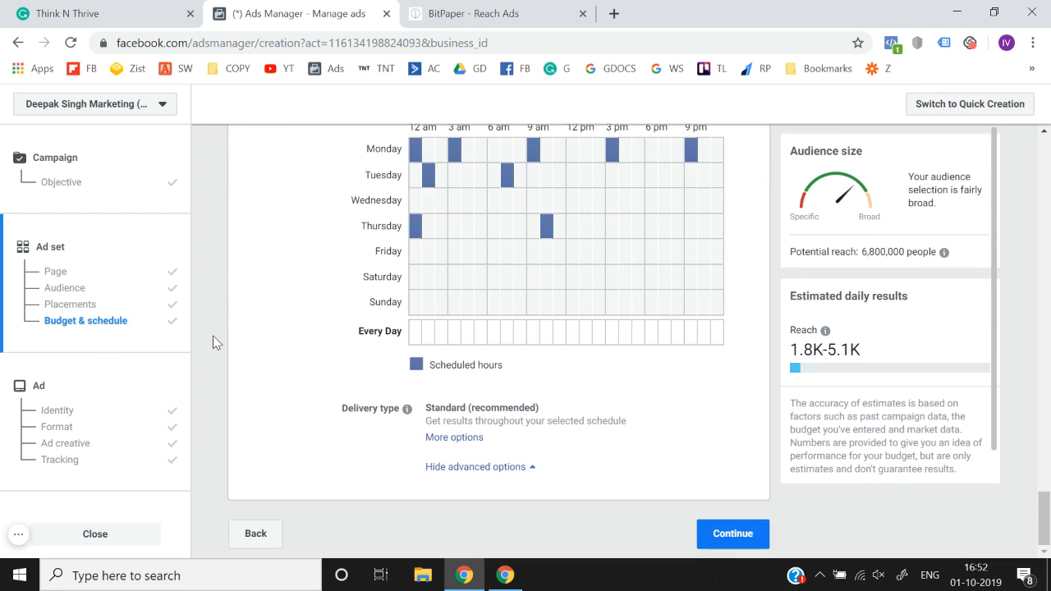
# - Review the ad's format, carousel creative, primary text, links and tracking settings
pyautogui.click(56, 410)
pyautogui.scroll(-7, 235, 436)
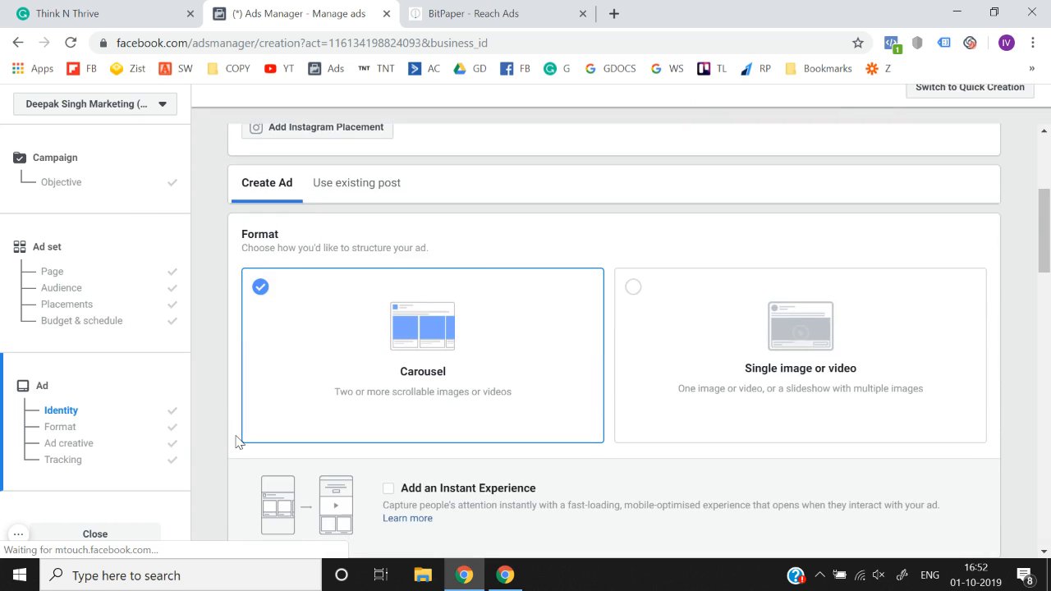
pyautogui.scroll(3, 235, 442)
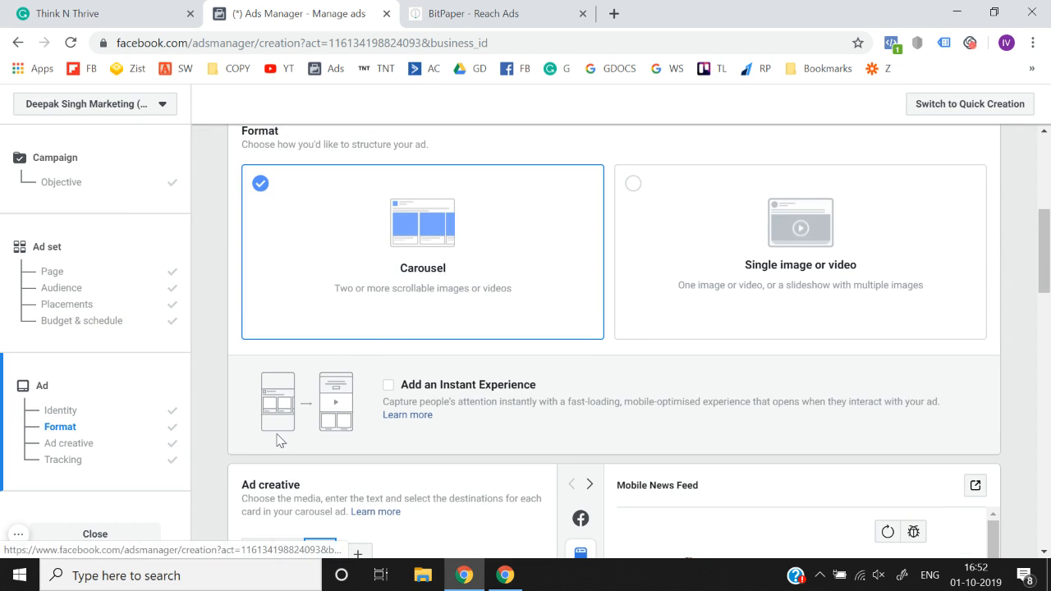
pyautogui.scroll(-6, 279, 441)
pyautogui.scroll(5, 277, 433)
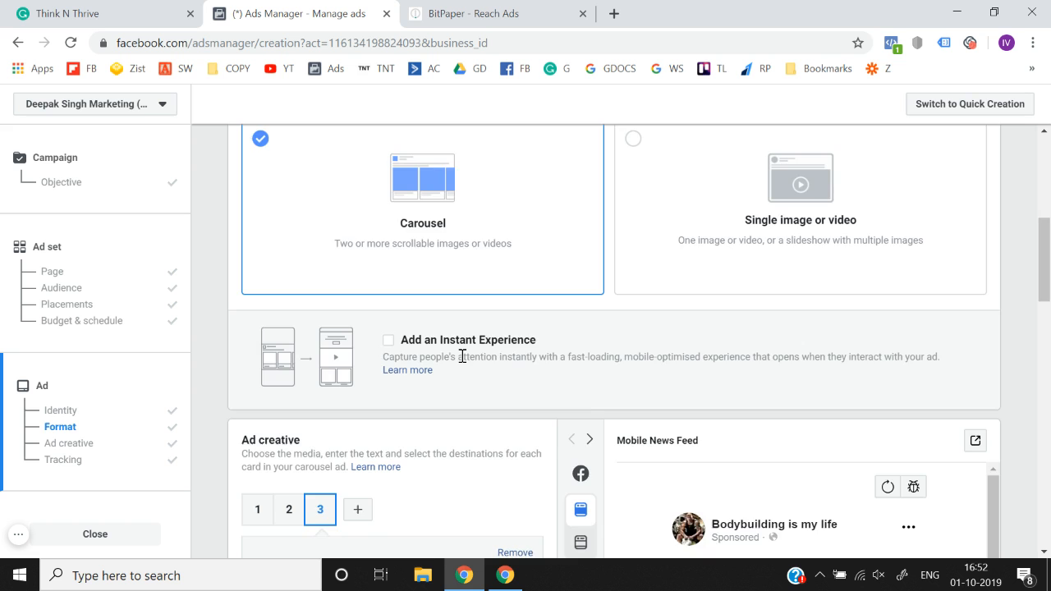
pyautogui.scroll(-4, 462, 357)
pyautogui.scroll(-8, 463, 361)
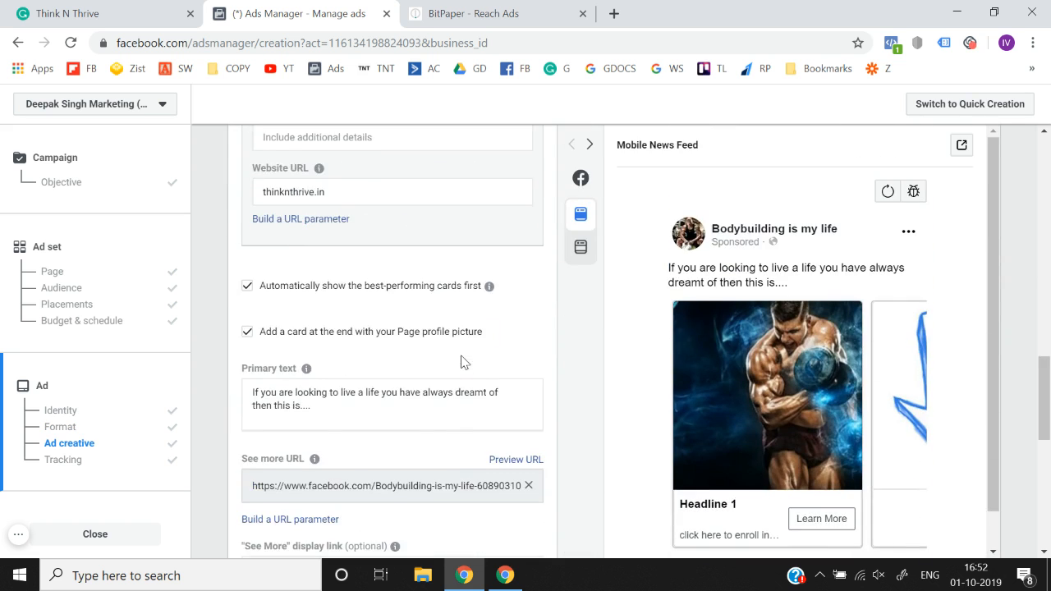
pyautogui.scroll(-4, 463, 361)
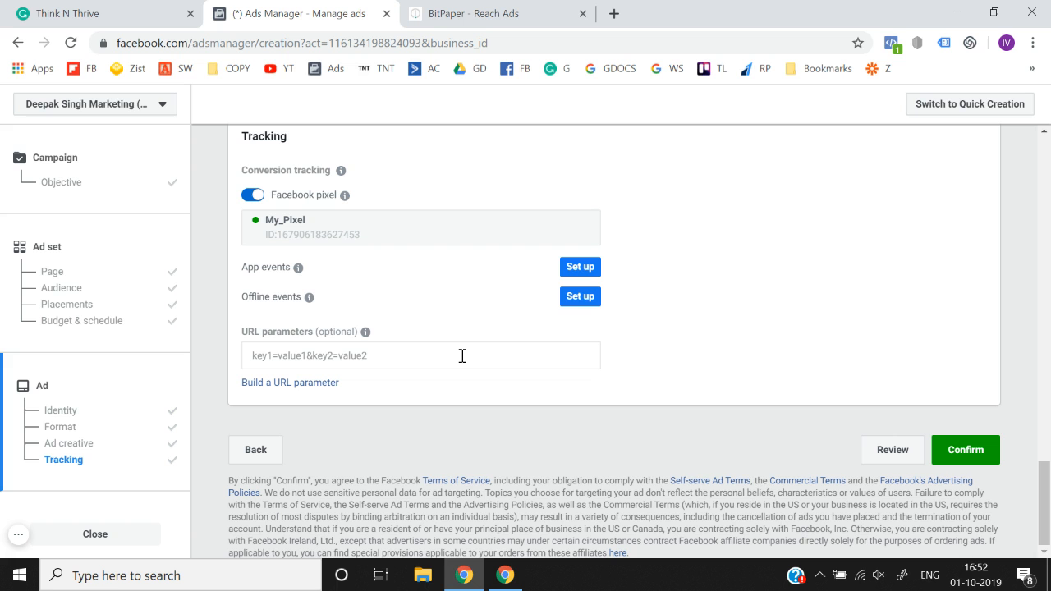
# - Recheck the campaign's objective and optional settings, and glance at the ad's tracking section
pyautogui.click(63, 183)
pyautogui.scroll(-4, 205, 324)
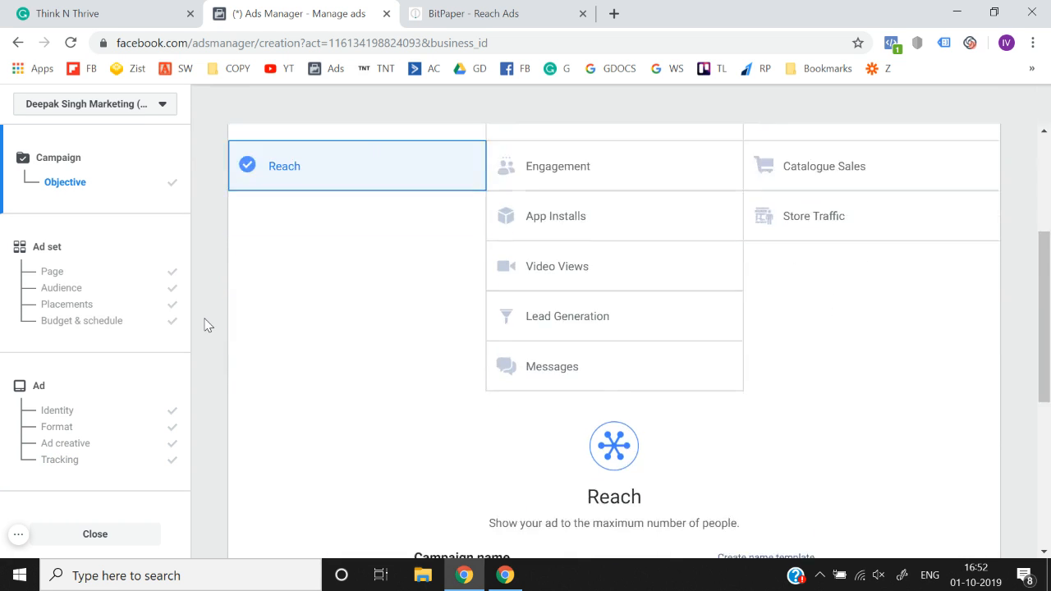
pyautogui.scroll(-3, 205, 324)
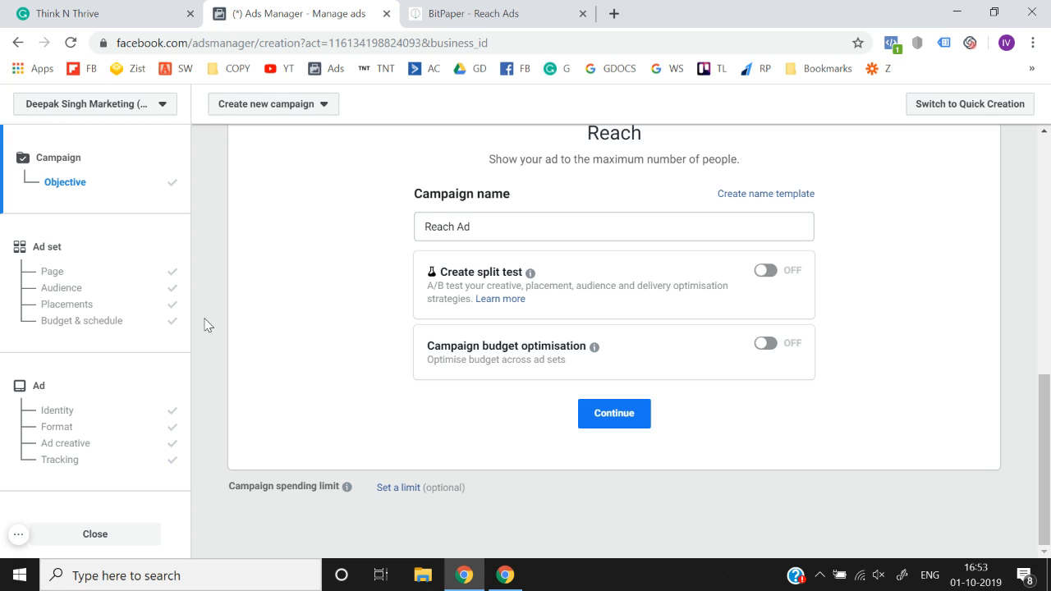
pyautogui.click(61, 463)
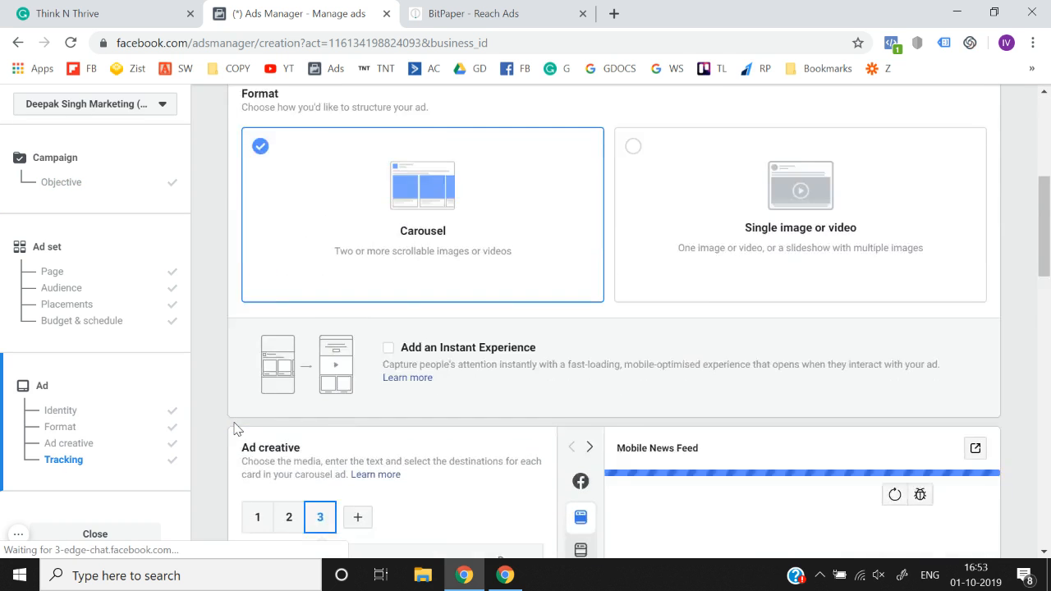
pyautogui.click(64, 184)
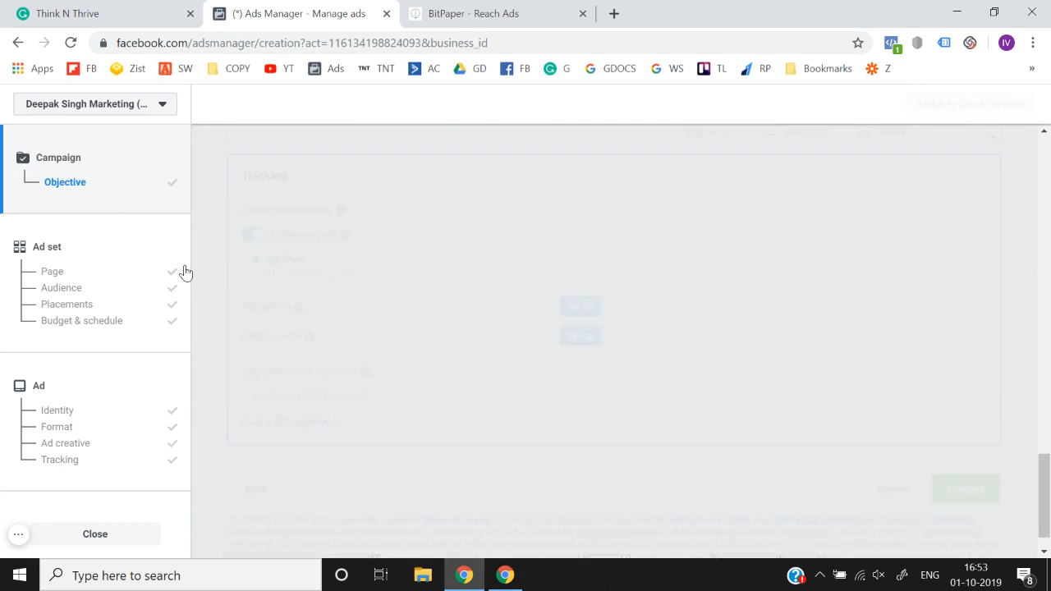